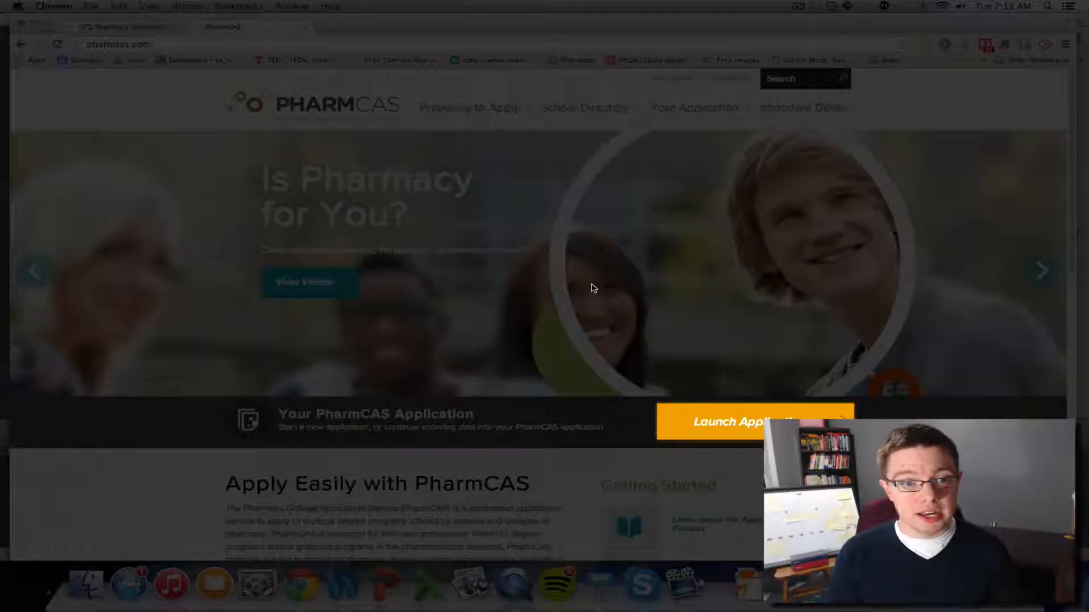
# Open the new applicant account form and autofill first name, last name and e-mail from saved details
pyautogui.click(733, 420)
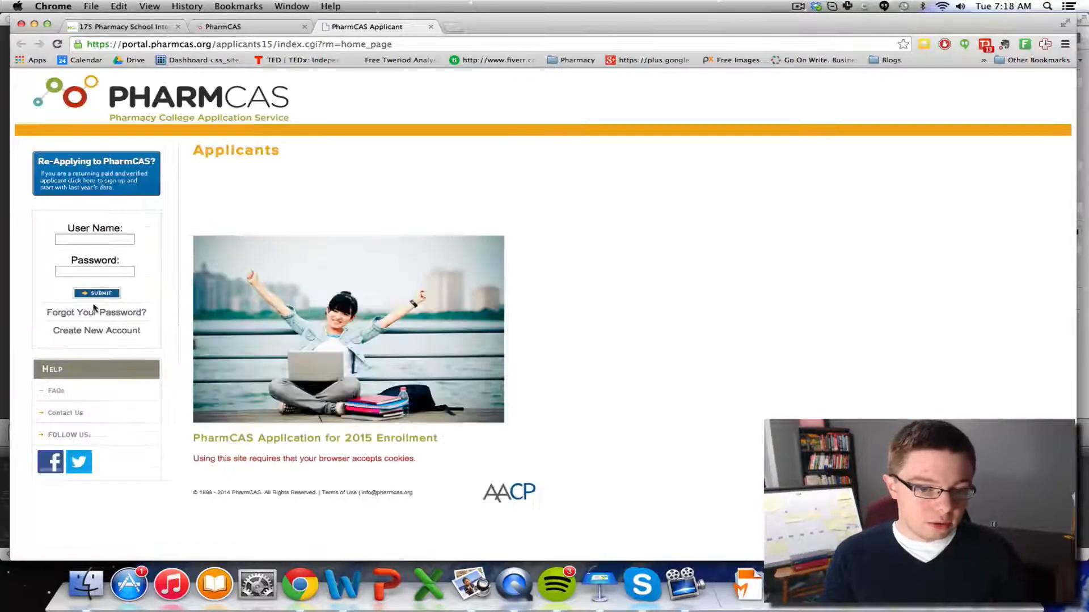
pyautogui.click(85, 337)
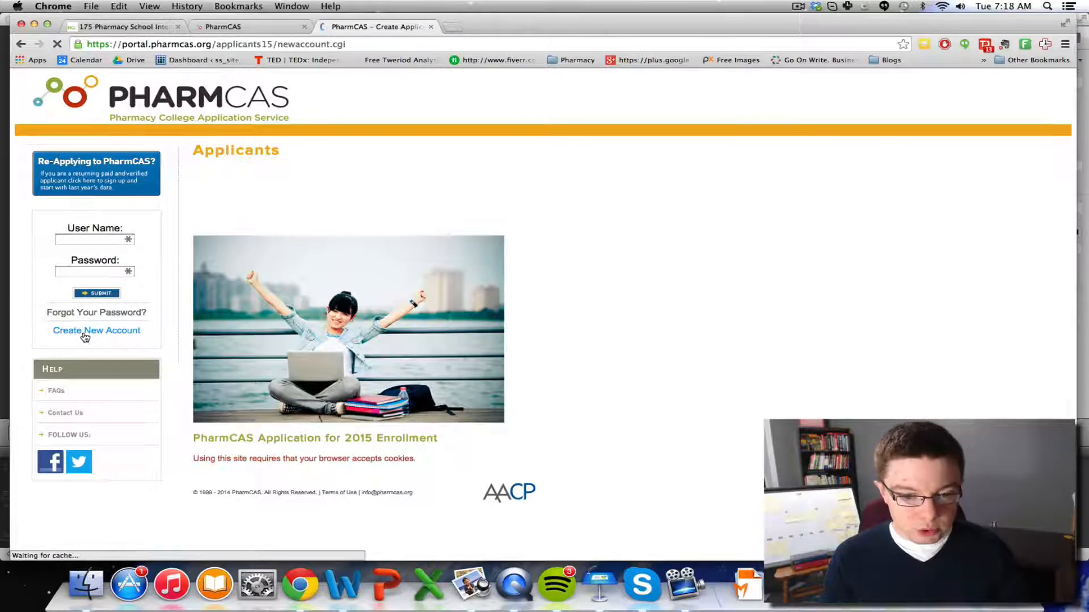
pyautogui.click(459, 332)
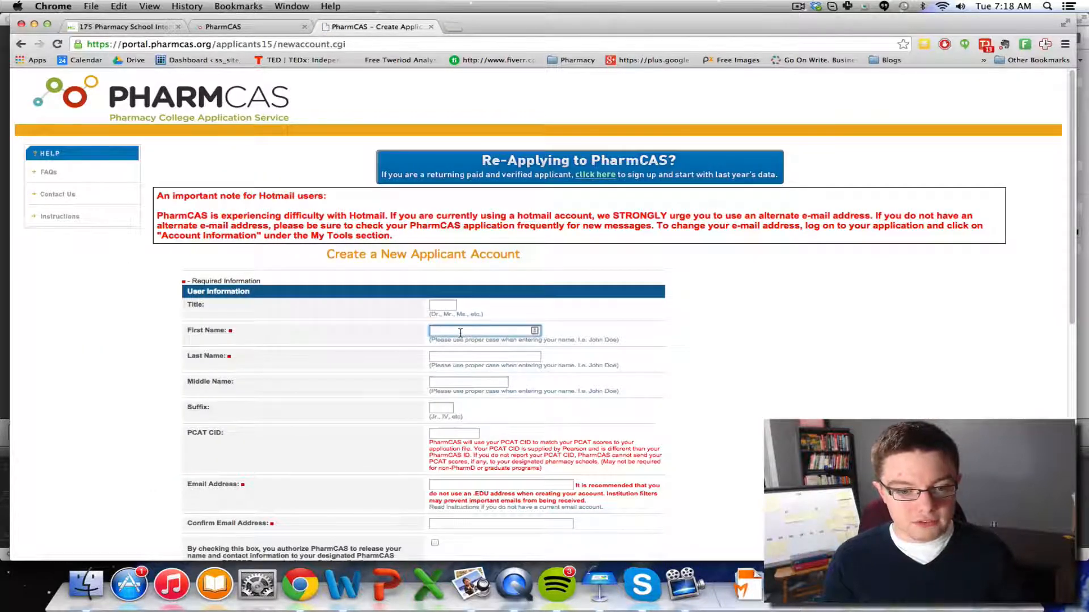
pyautogui.click(455, 342)
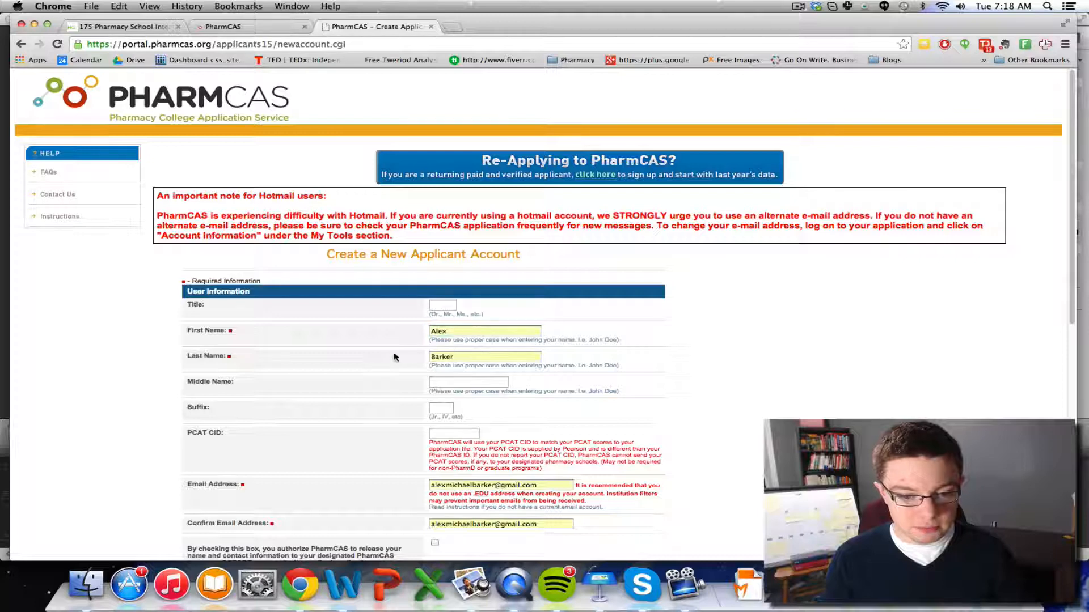
pyautogui.scroll(-3, 396, 358)
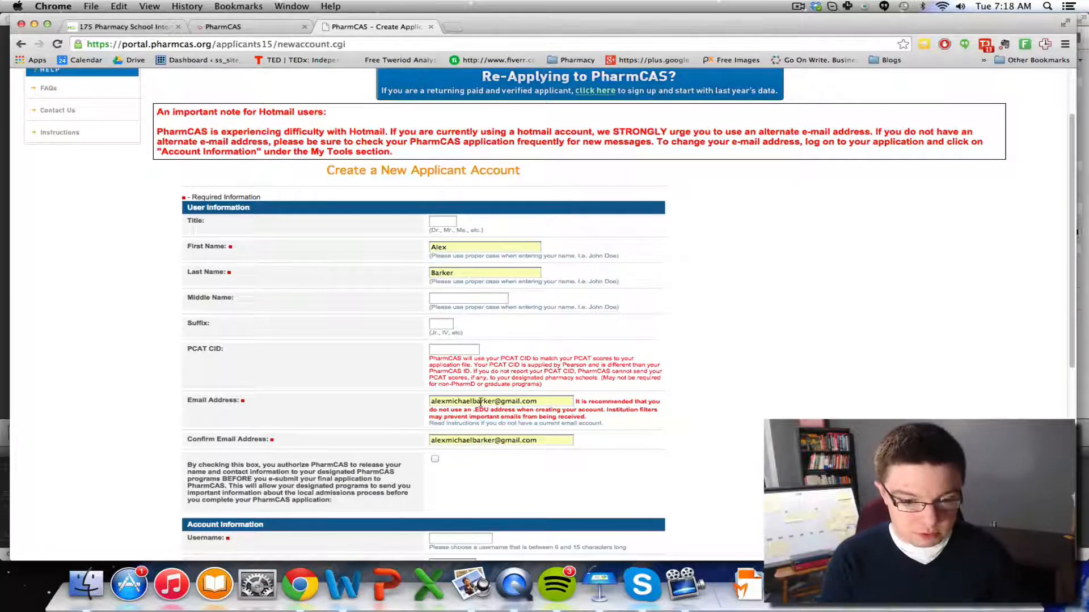
# Retype the start of the e-mail address, then place the cursor in the PCAT CID field
pyautogui.moveTo(473, 401); pyautogui.dragTo(383, 393)
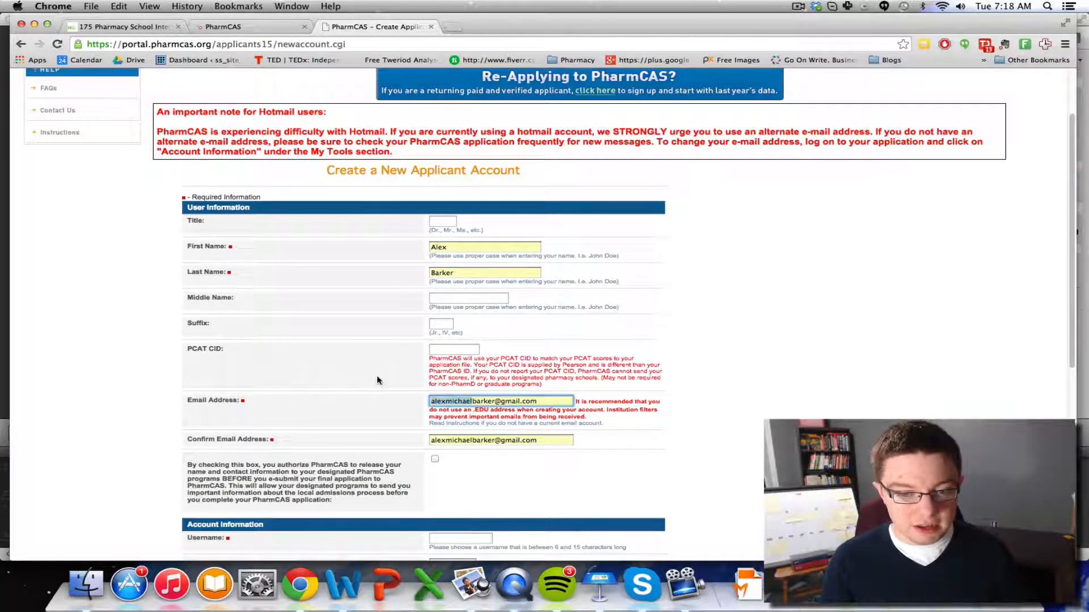
pyautogui.write('rxalex')
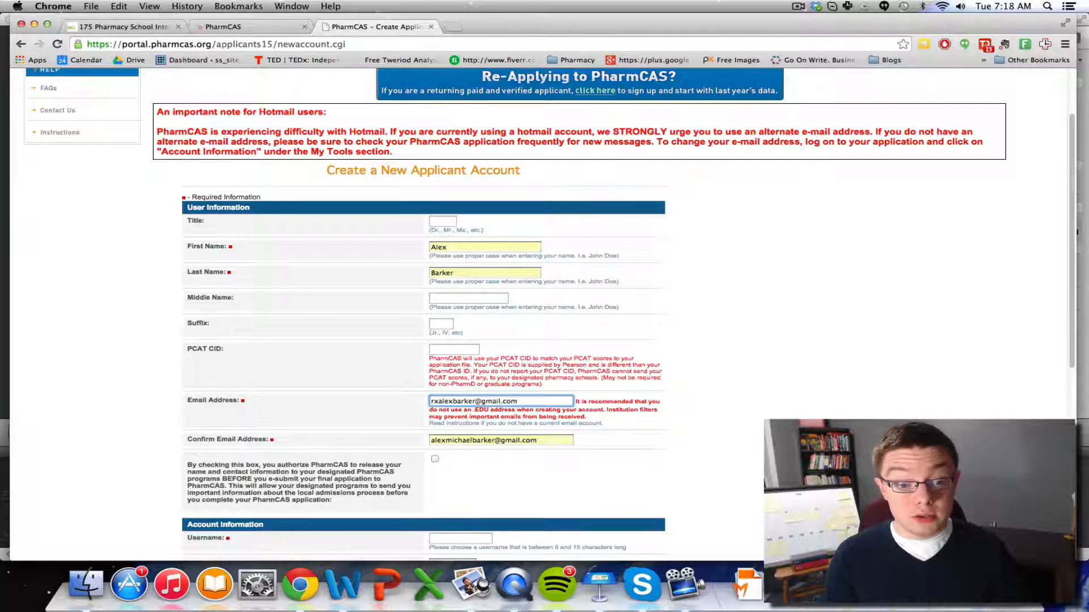
pyautogui.scroll(-3, 430, 293)
pyautogui.scroll(6, 430, 292)
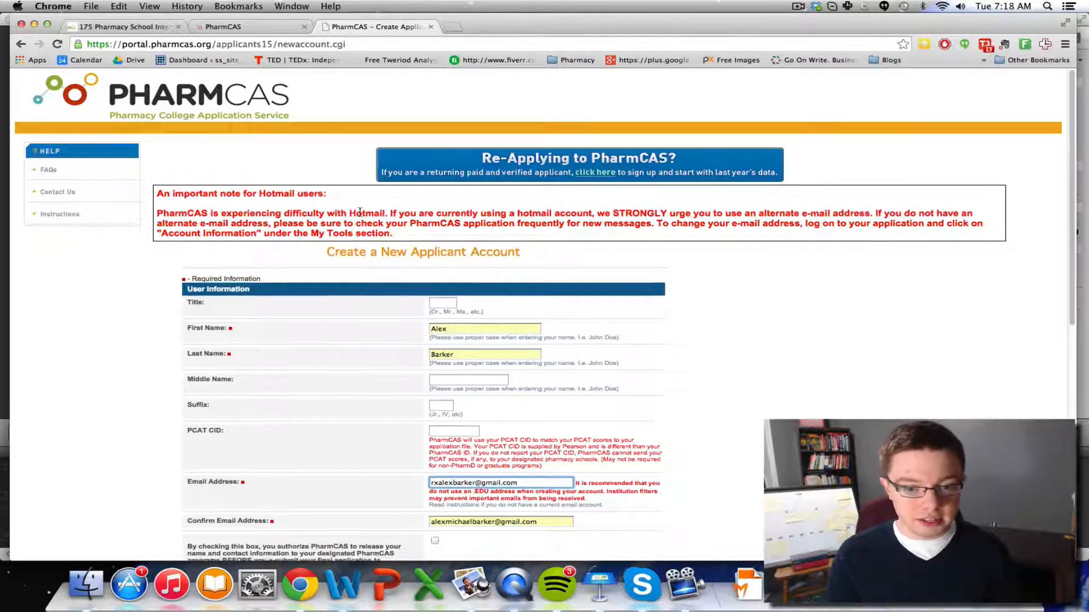
pyautogui.scroll(-5, 357, 213)
pyautogui.scroll(2, 360, 216)
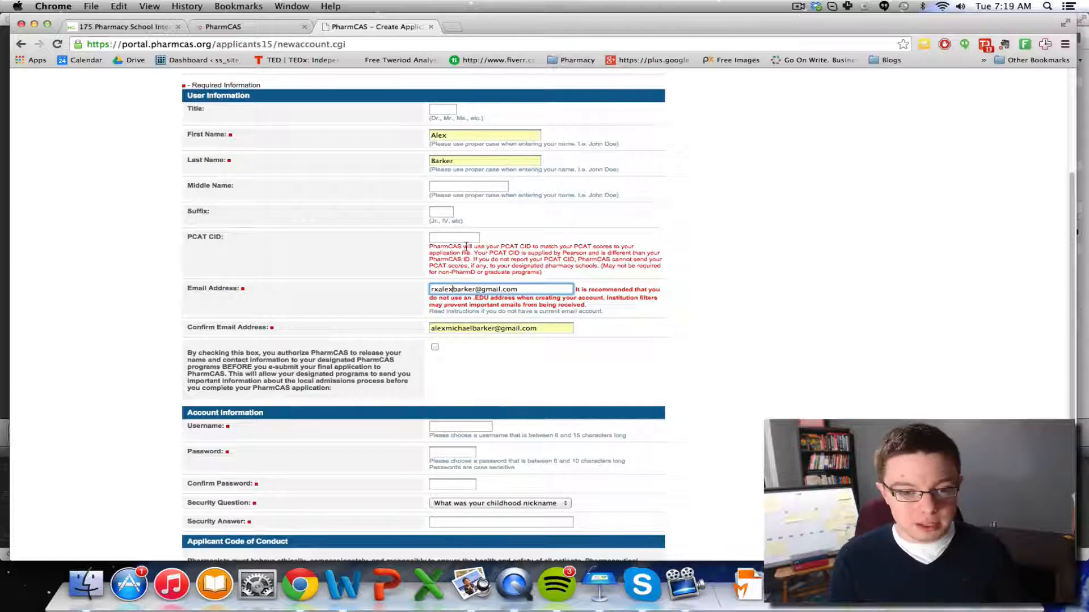
pyautogui.click(440, 238)
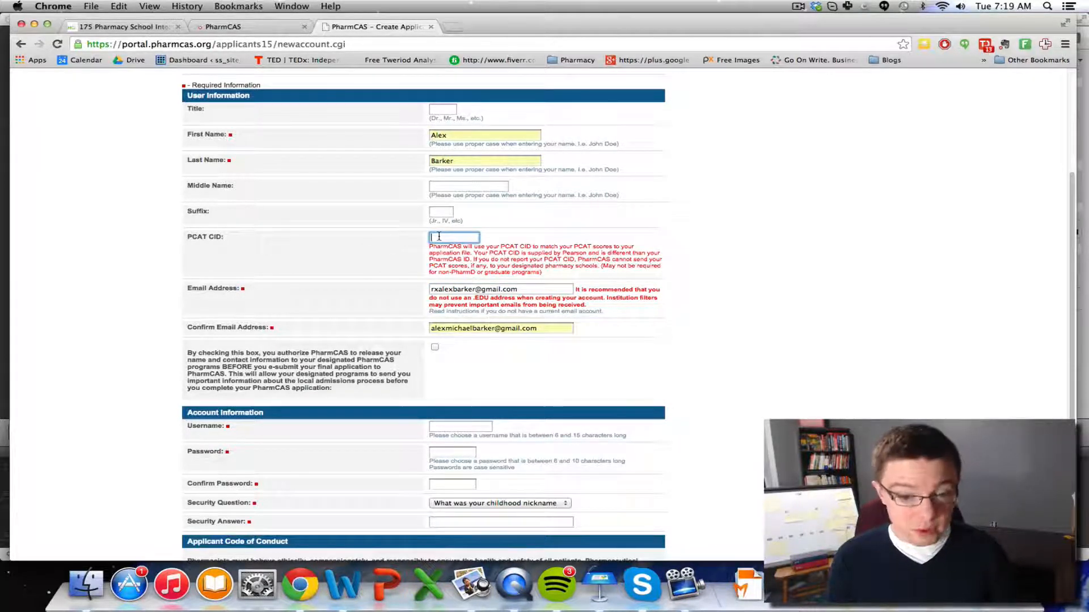
pyautogui.scroll(-1, 439, 236)
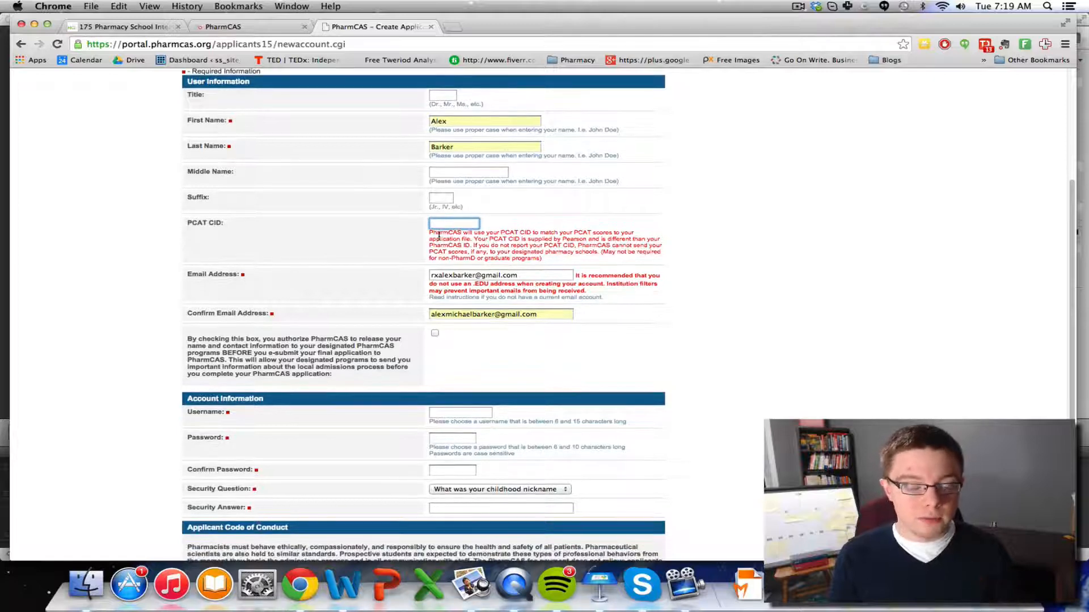
pyautogui.scroll(-8, 439, 237)
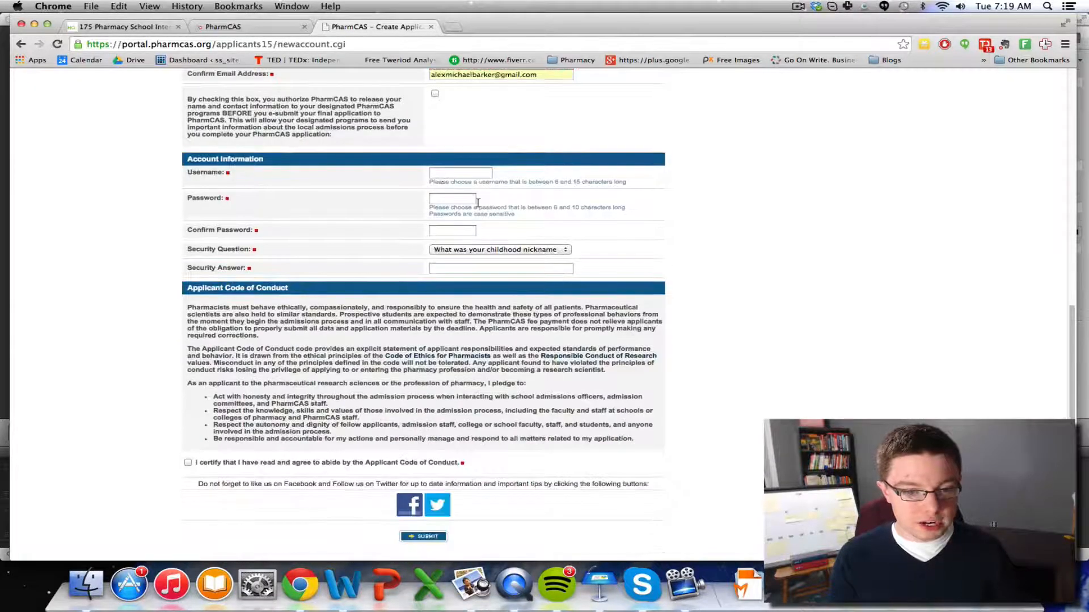
# Enter the account username from the suggestion, then the password and its confirmation
pyautogui.click(464, 173)
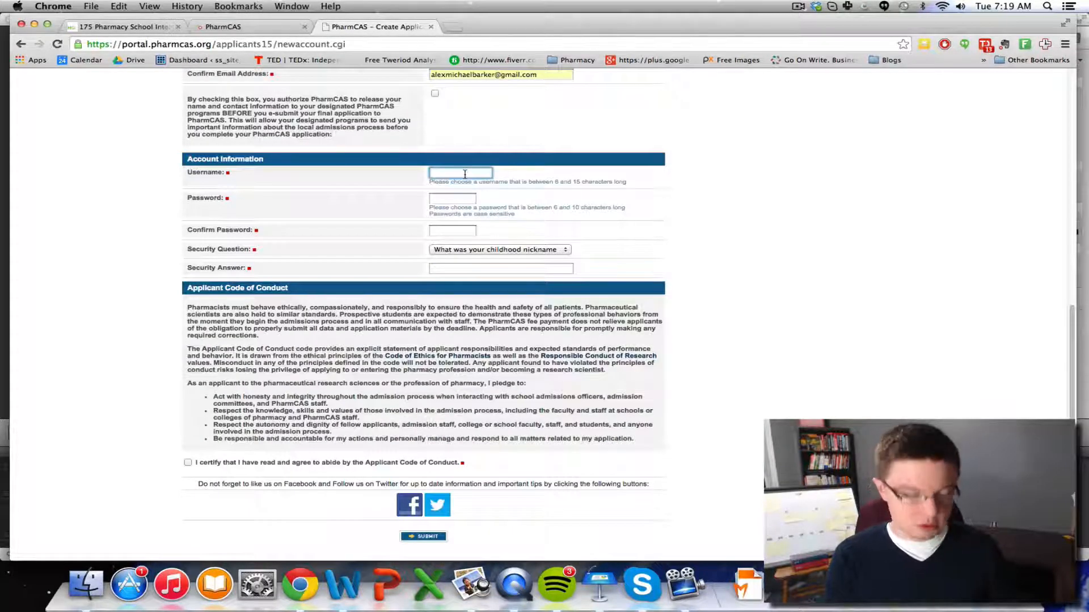
pyautogui.write('rxal')
pyautogui.press('Down')
pyautogui.press('Down')
pyautogui.press('Return')
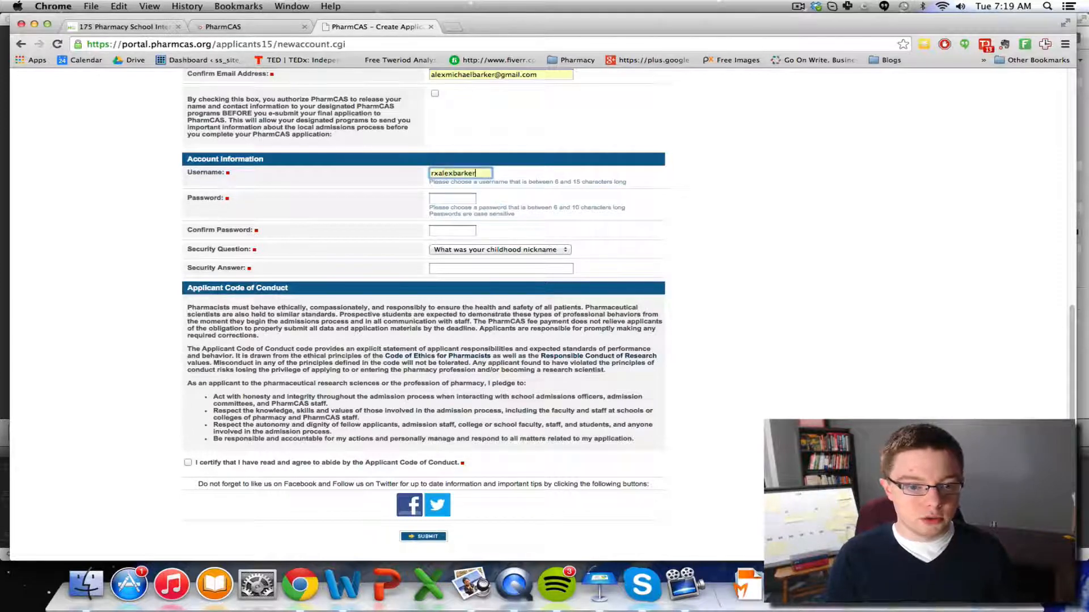
pyautogui.press('Tab')
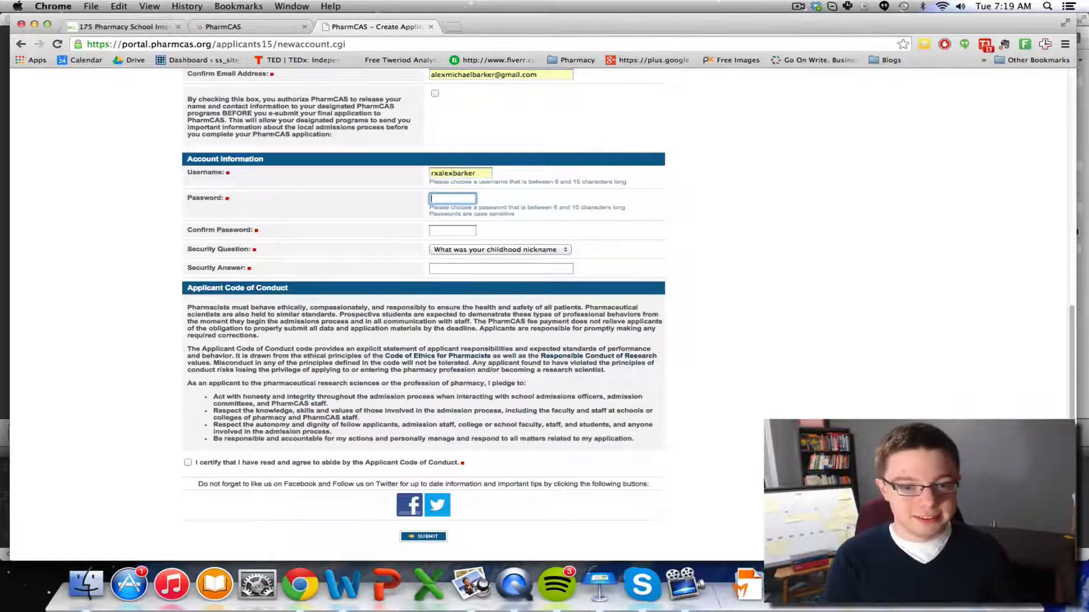
pyautogui.write('•')
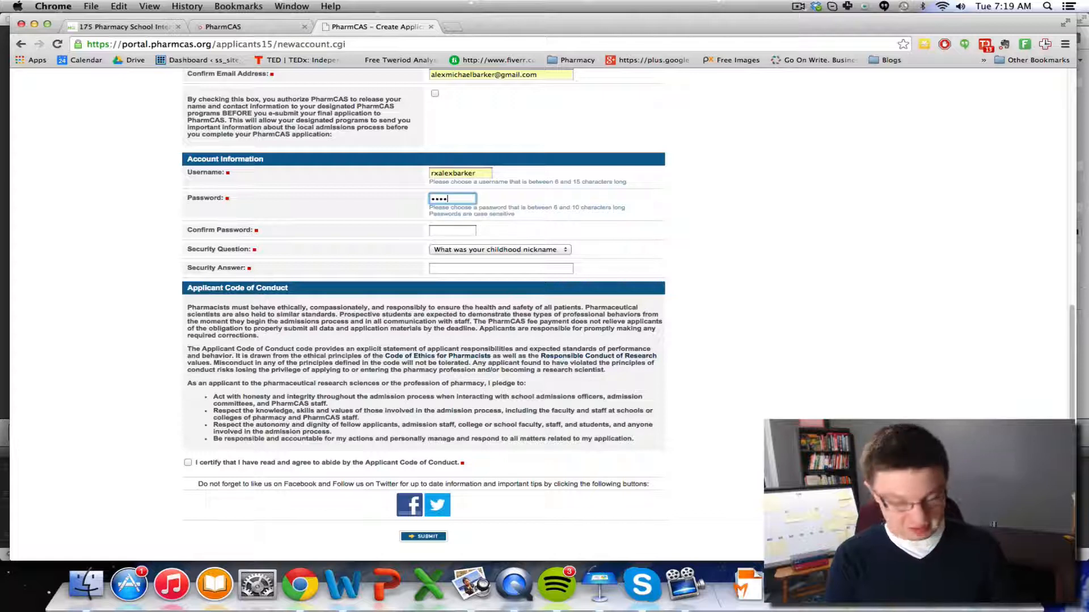
pyautogui.write('•••••••')
pyautogui.press('Tab')
pyautogui.write('••••')
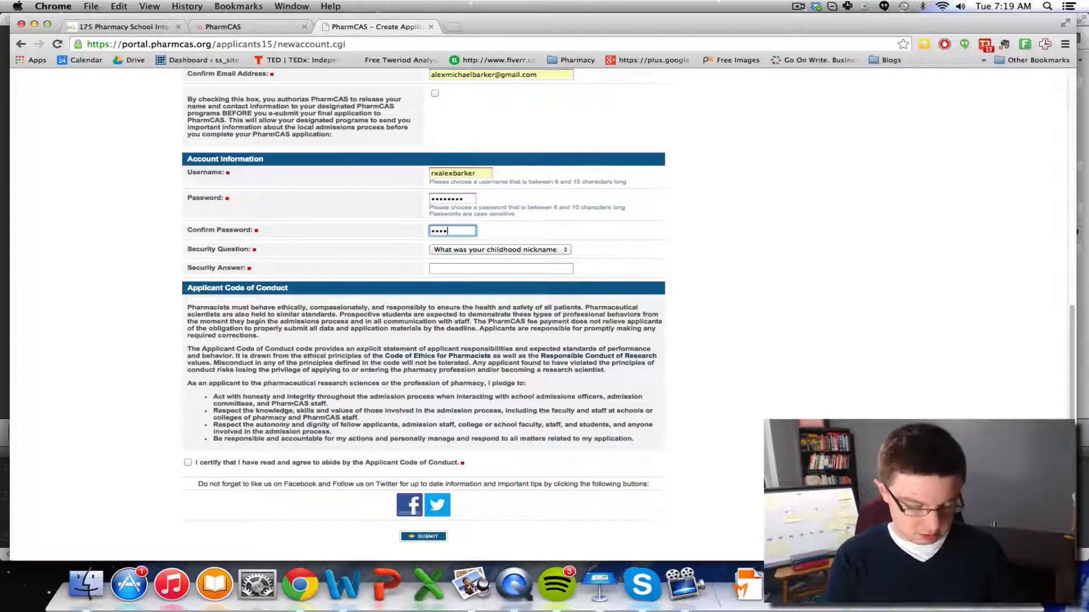
pyautogui.write('•••')
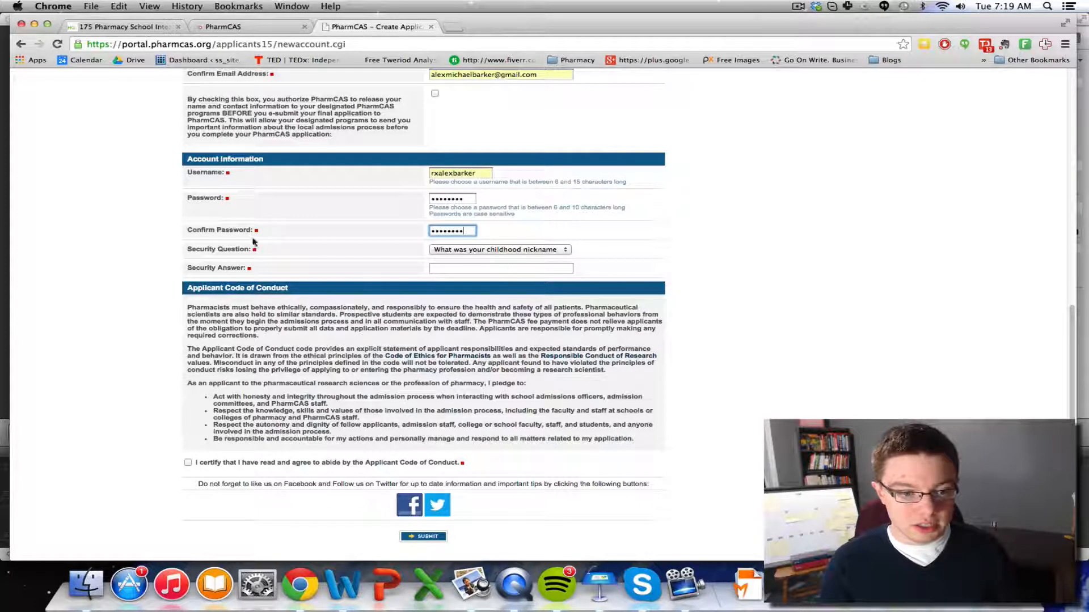
# Choose the first pet's name security question, type its answer, and review the Code of Ethics
pyautogui.click(460, 250)
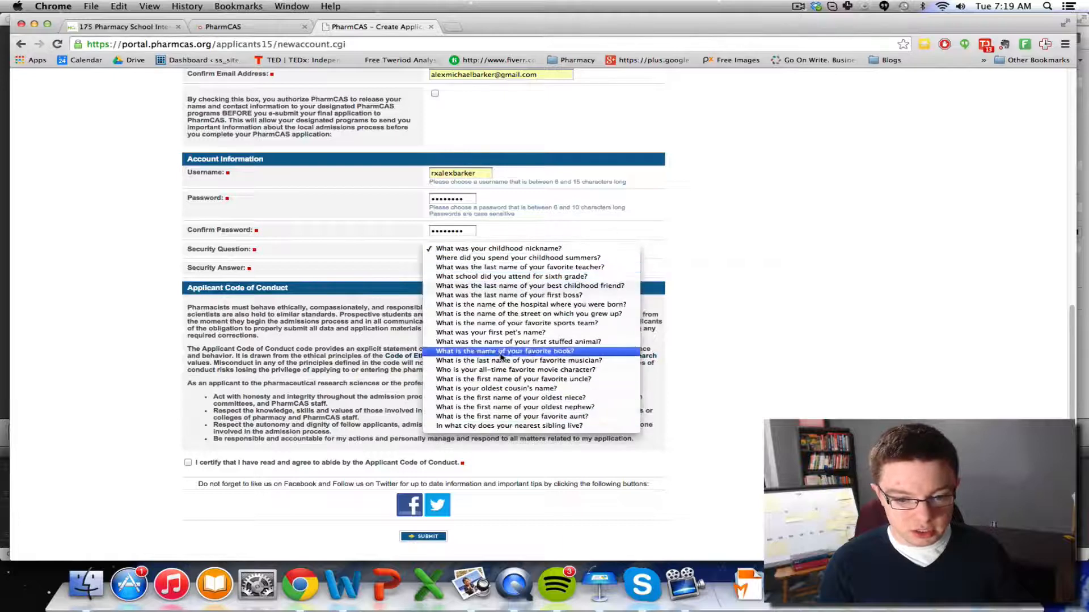
pyautogui.click(499, 333)
pyautogui.click(474, 268)
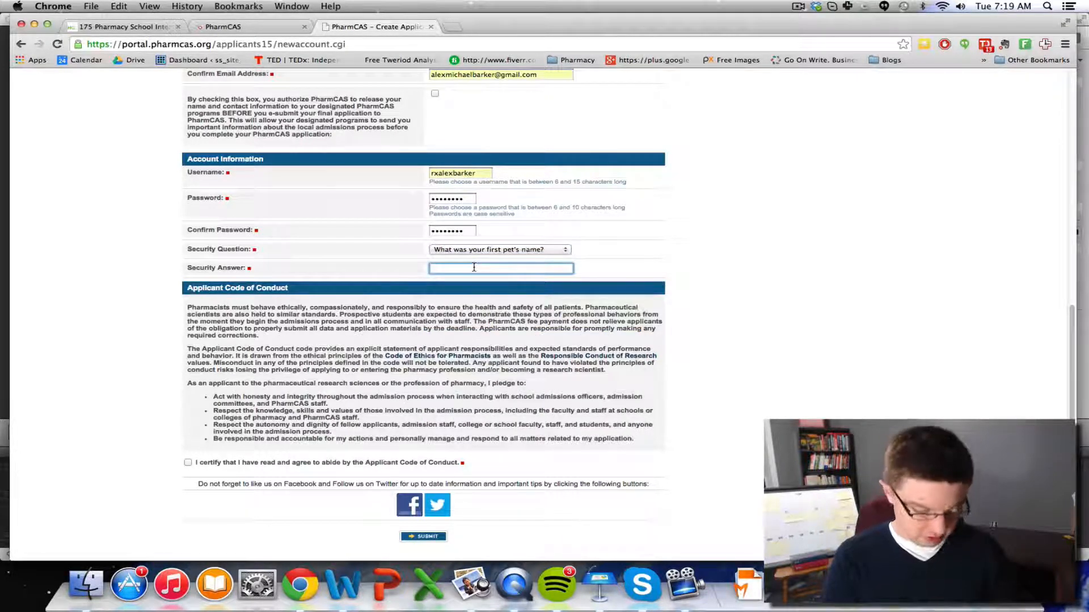
pyautogui.write('Gen')
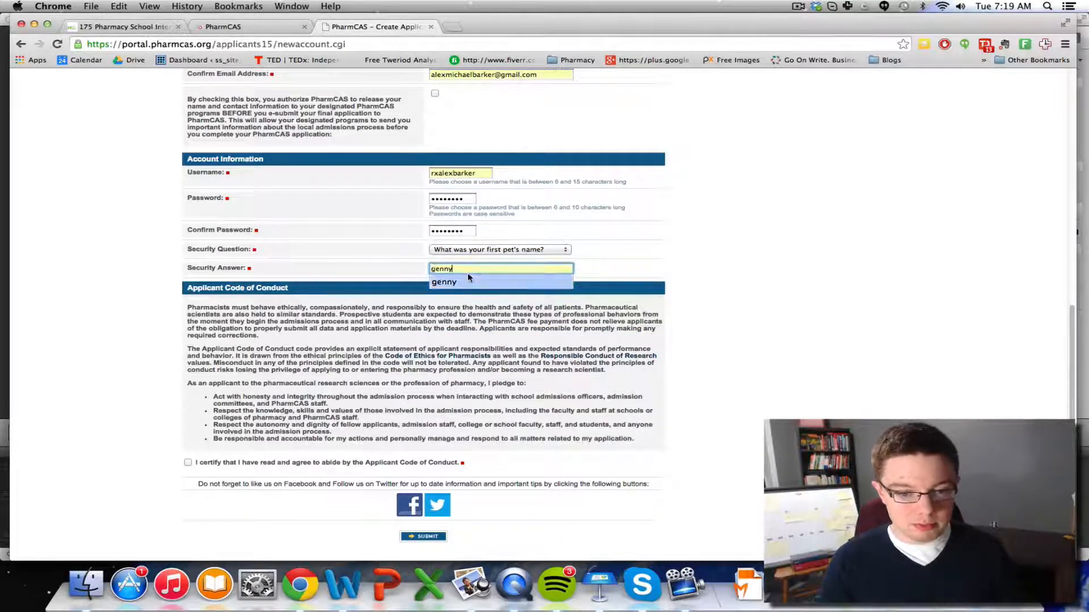
pyautogui.click(444, 357)
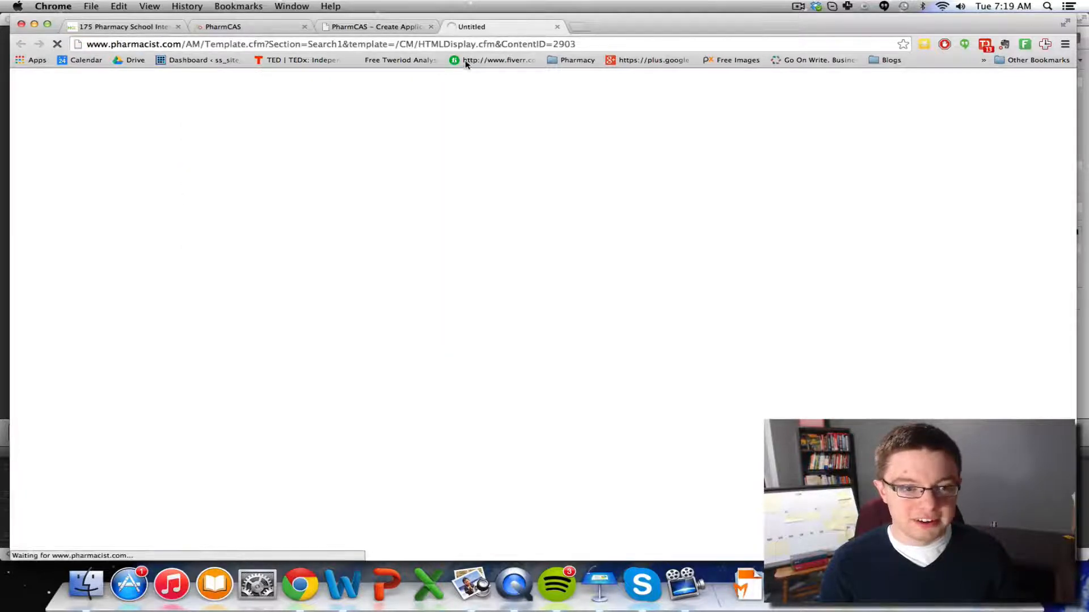
pyautogui.click(389, 29)
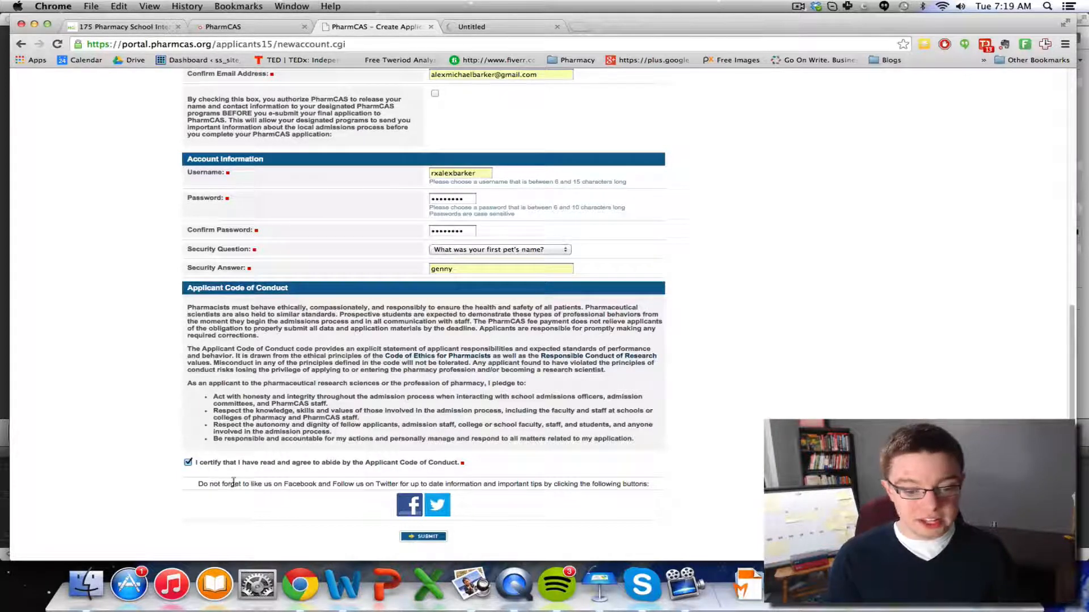
# Correct the confirmation e-mail after the 'Emails do not match' error and resubmit the account form
pyautogui.click(423, 537)
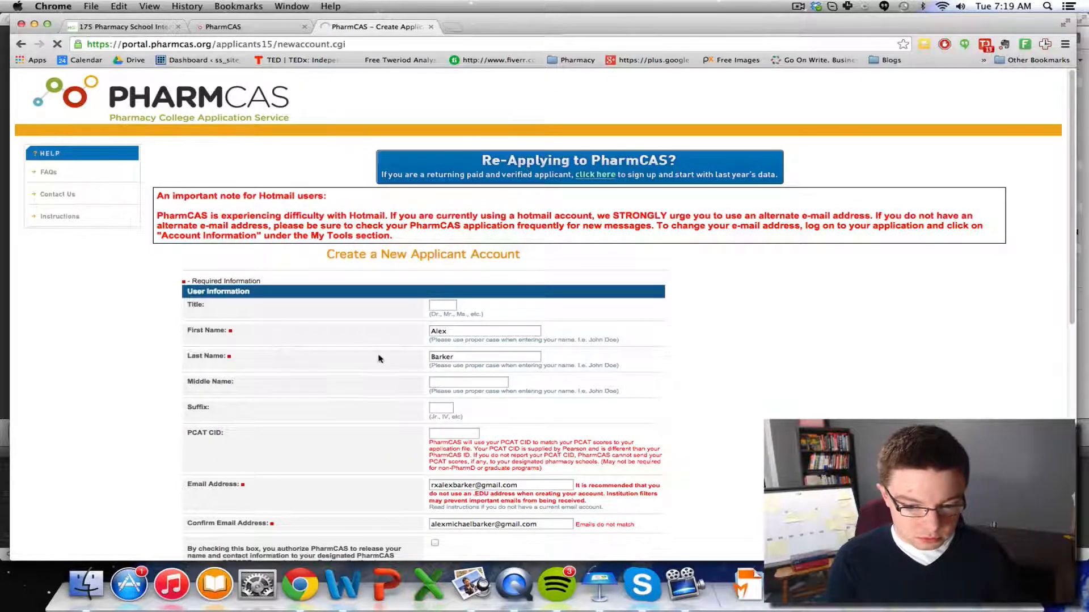
pyautogui.scroll(-5, 382, 357)
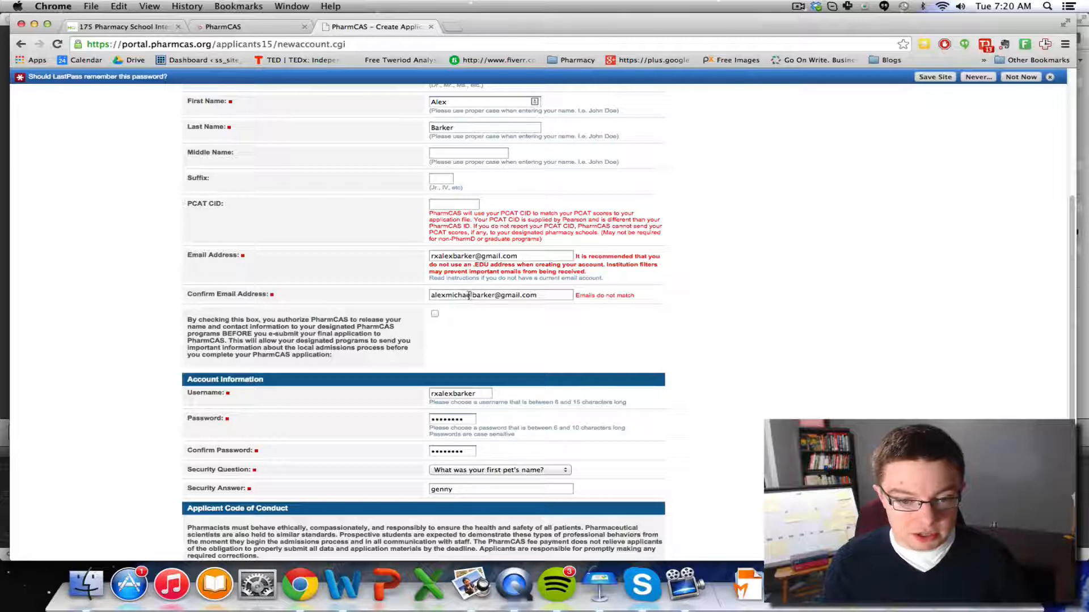
pyautogui.moveTo(472, 295); pyautogui.dragTo(401, 293)
pyautogui.write('rxalex')
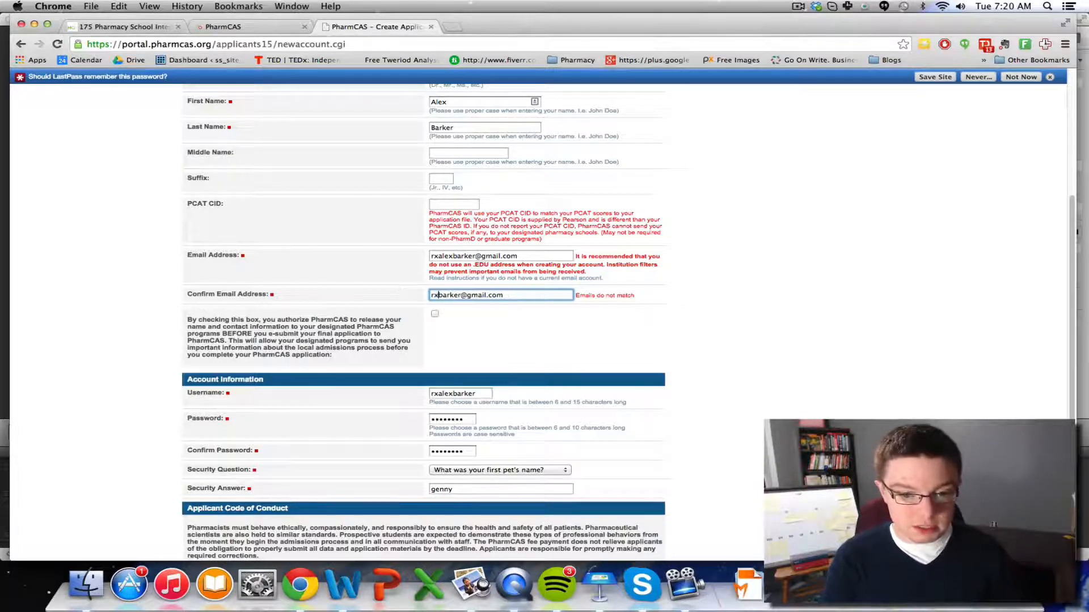
pyautogui.click(308, 257)
pyautogui.scroll(-5, 389, 323)
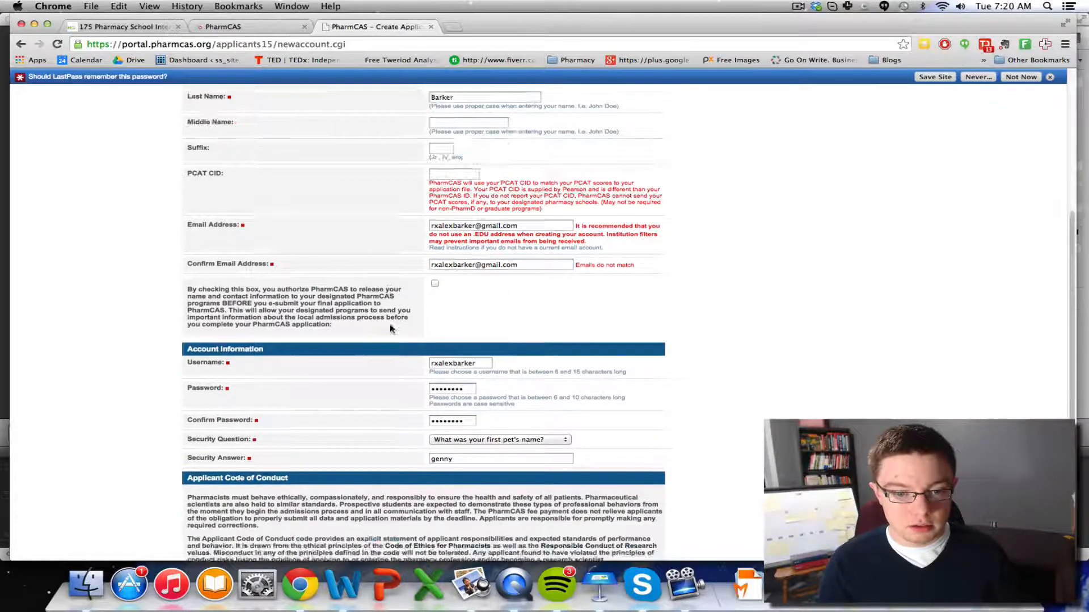
pyautogui.click(422, 538)
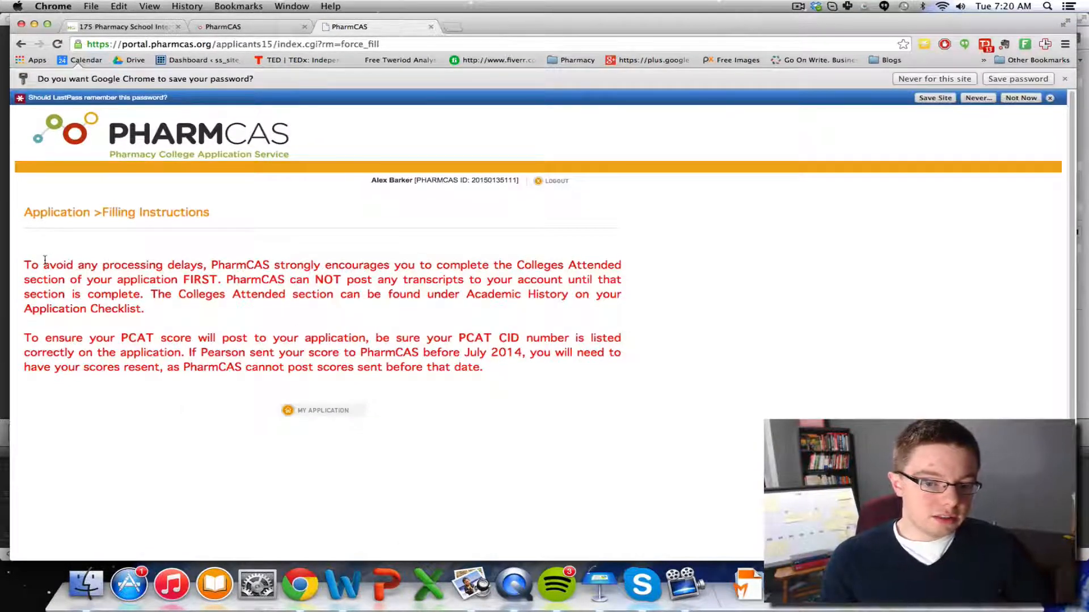
pyautogui.moveTo(44, 260); pyautogui.dragTo(197, 309)
# Go from the Filling Instructions page back to the Application Checklist via MY APPLICATION
pyautogui.click(247, 308)
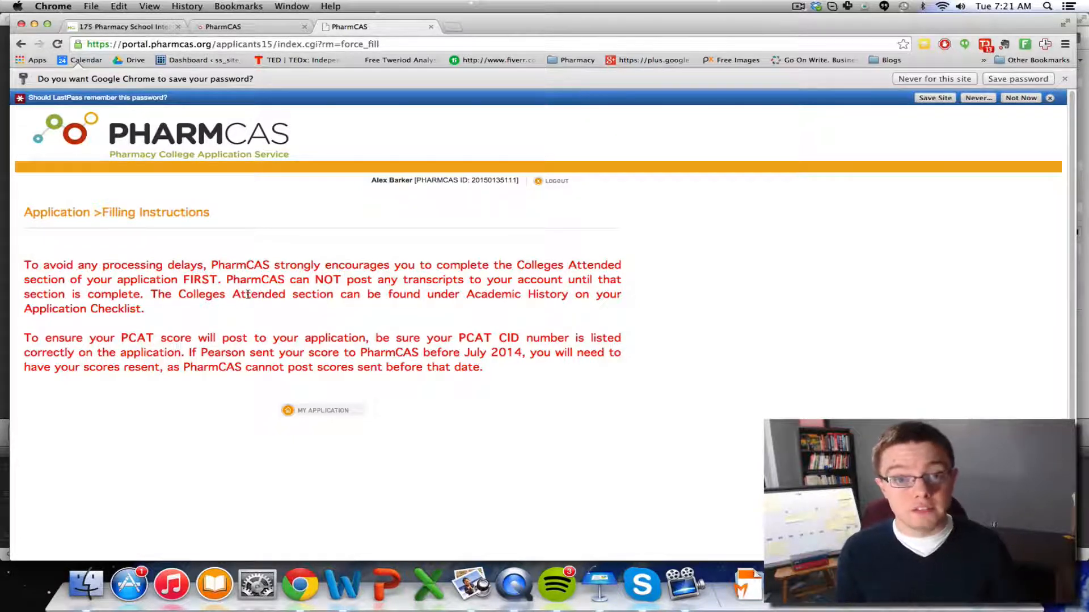
pyautogui.click(327, 412)
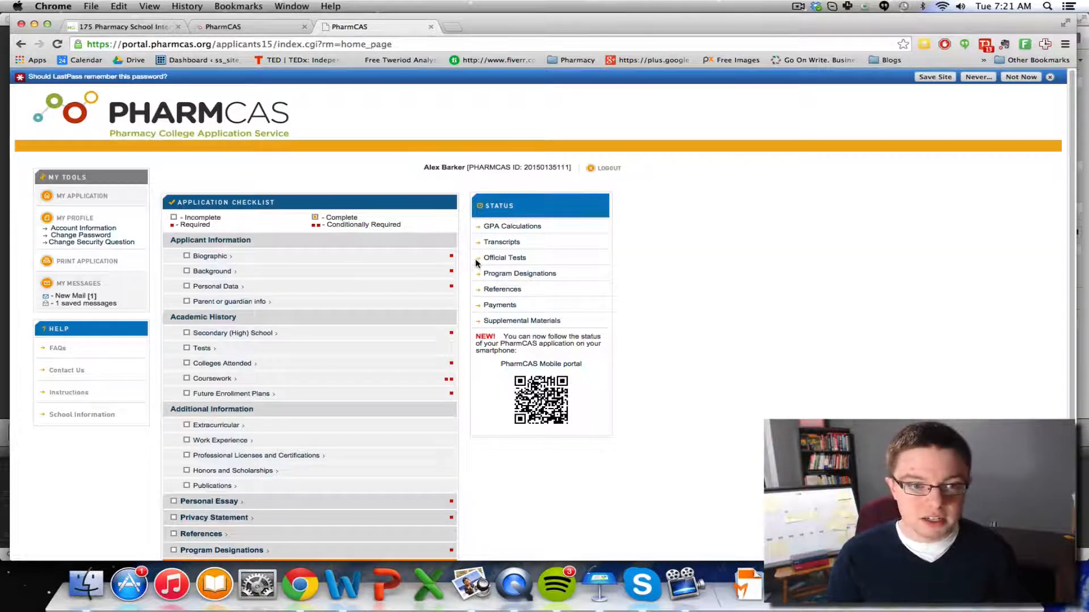
# Zoom the browser page in from 110% up to 175%
pyautogui.click(149, 6)
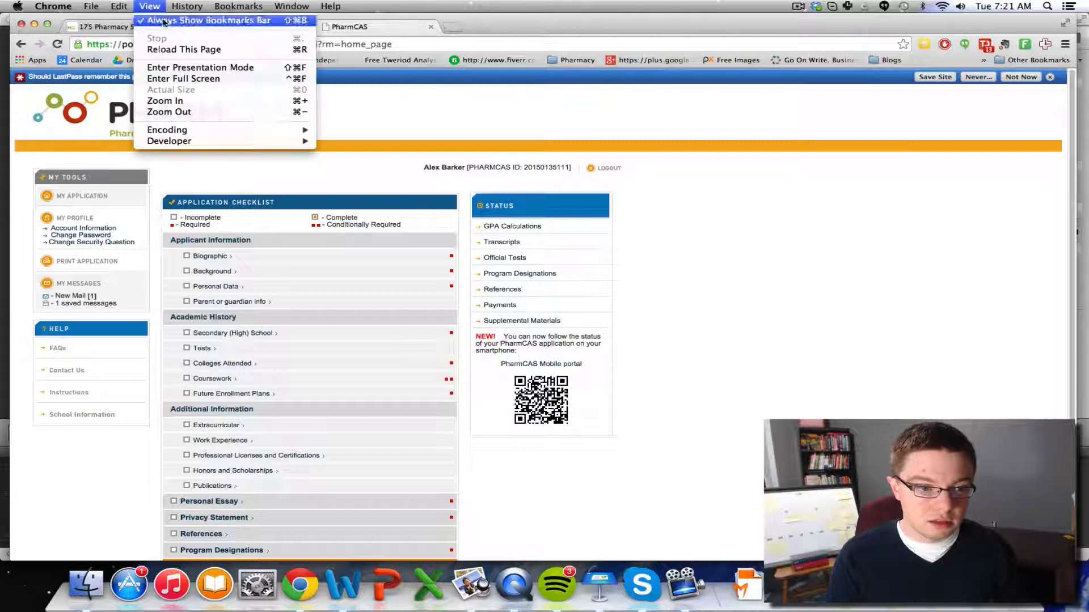
pyautogui.click(207, 102)
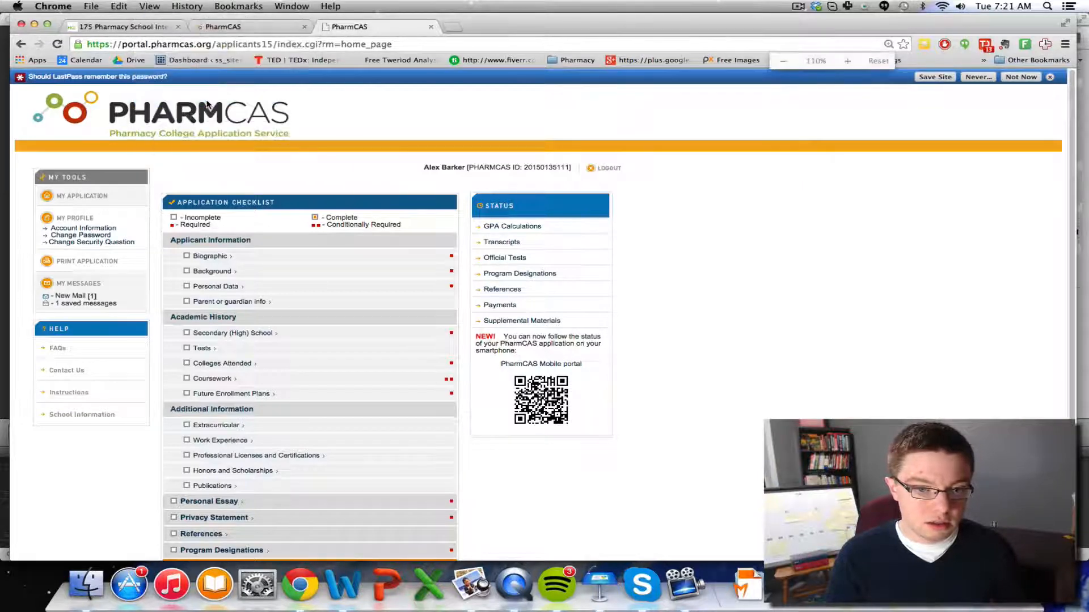
pyautogui.click(854, 66)
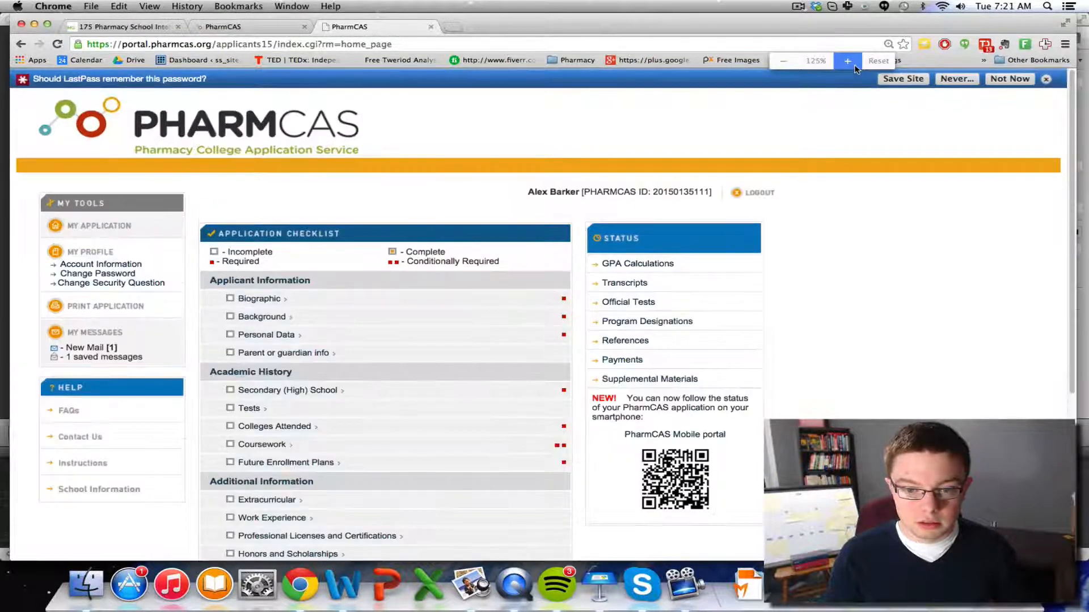
pyautogui.click(854, 66)
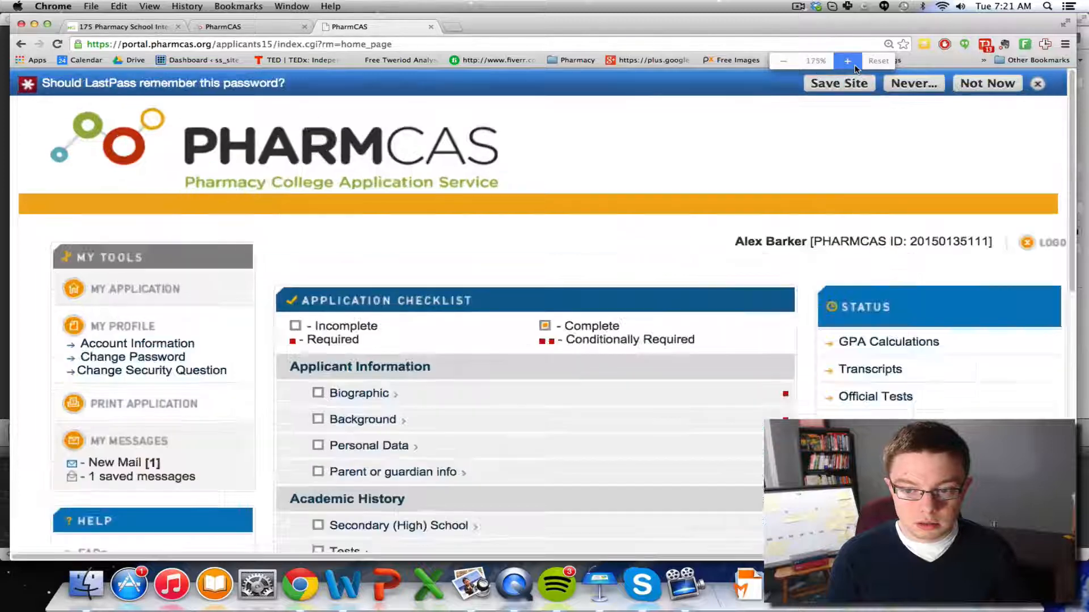
pyautogui.click(847, 62)
# Dismiss the LastPass save-password prompt so the checklist is unobstructed
pyautogui.scroll(2, 981, 131)
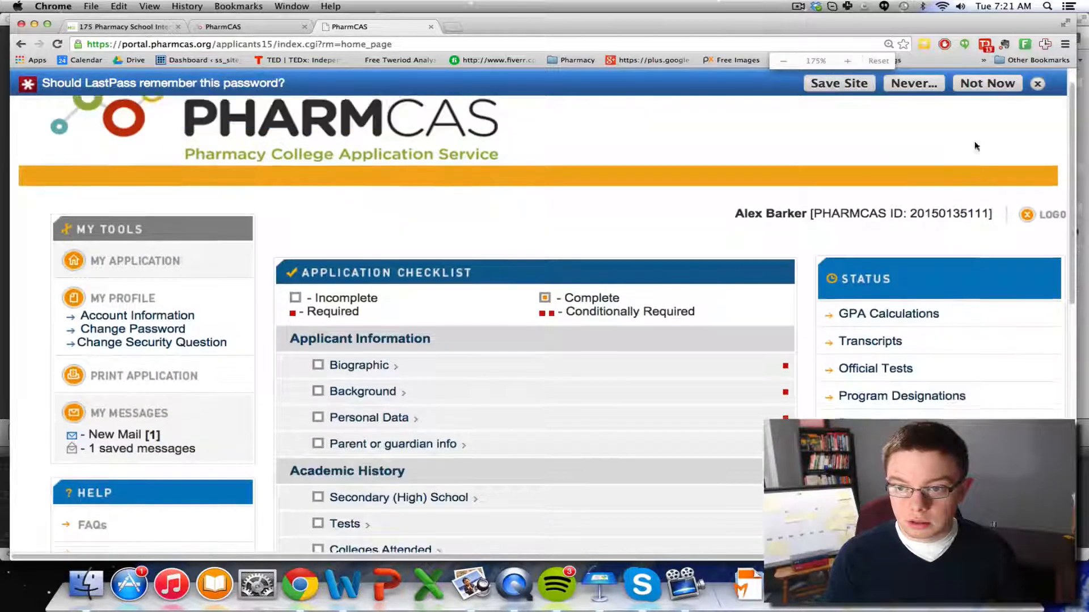
pyautogui.click(1038, 83)
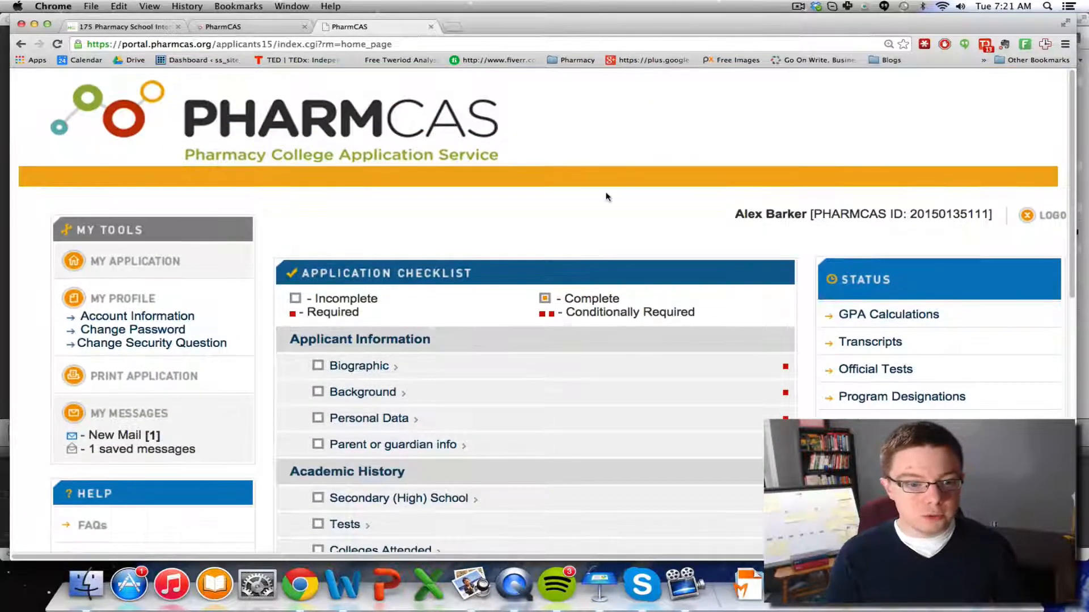
pyautogui.scroll(-1, 529, 255)
pyautogui.scroll(-2, 528, 256)
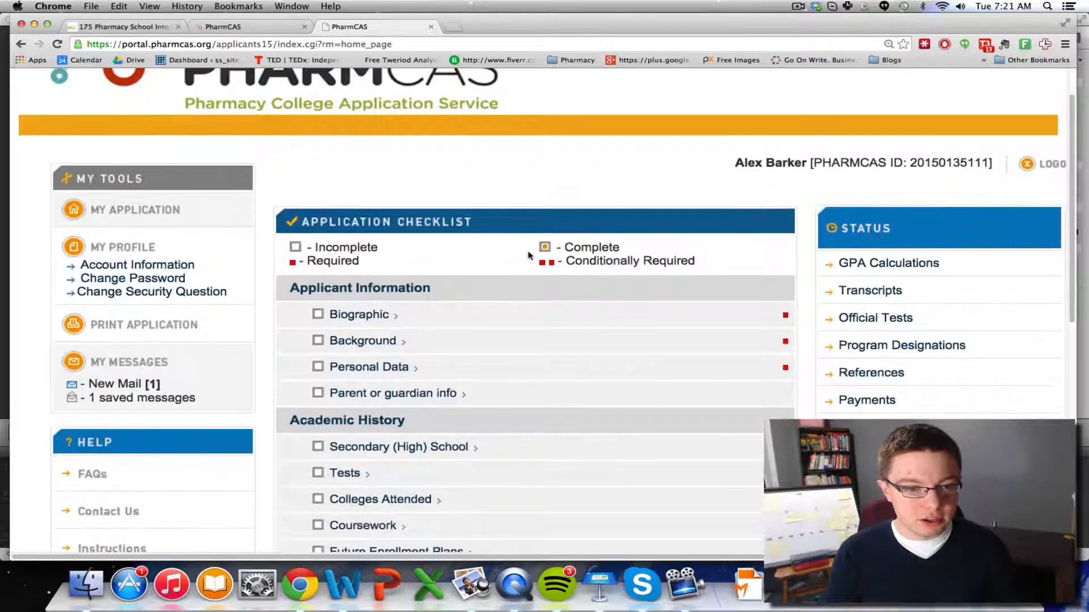
pyautogui.scroll(2, 529, 256)
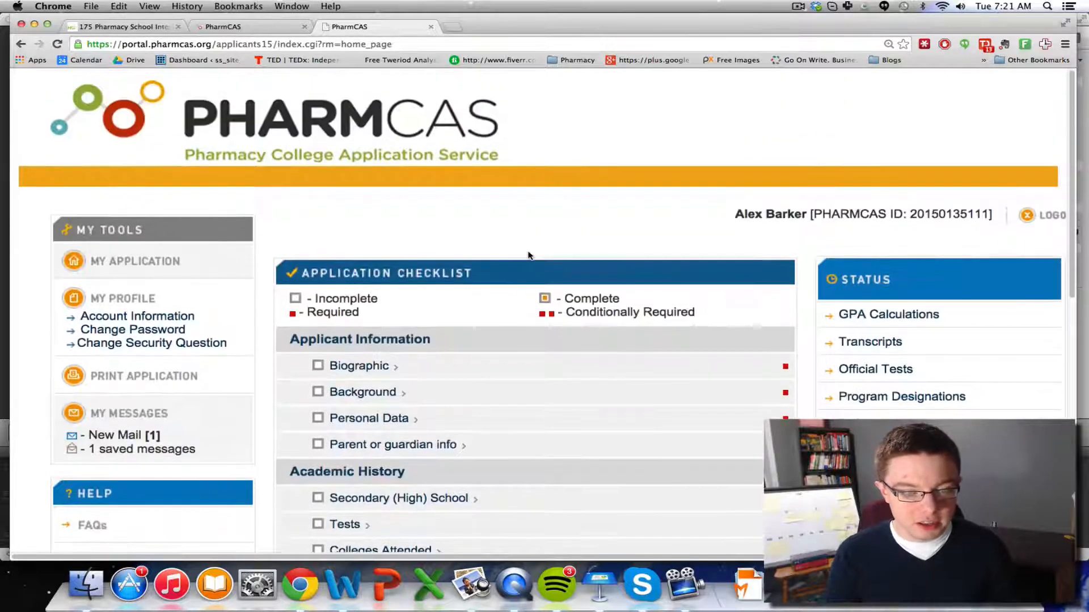
pyautogui.click(373, 371)
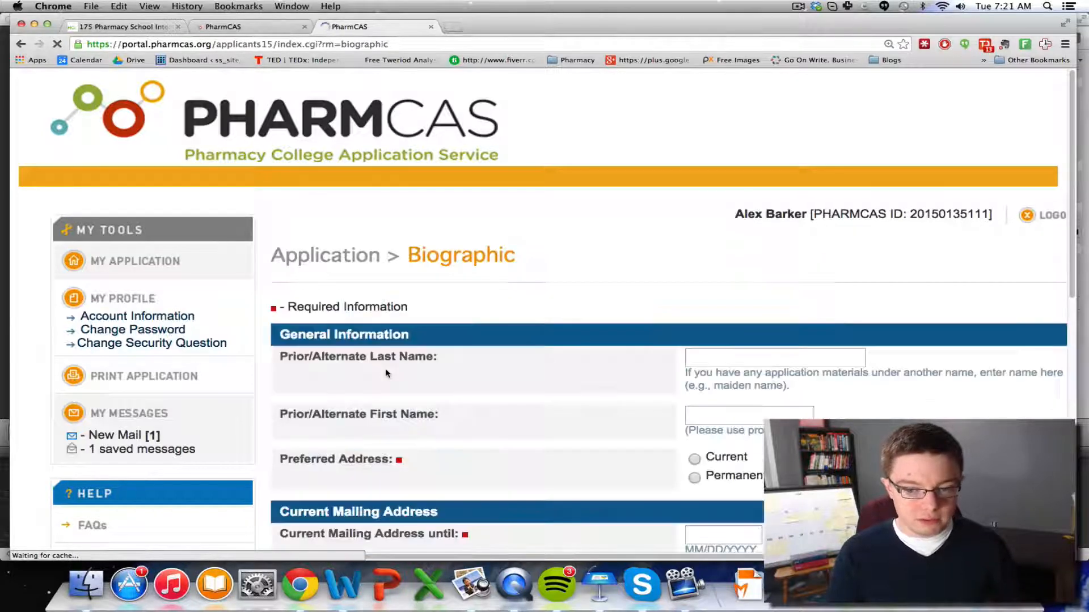
pyautogui.scroll(-5, 511, 381)
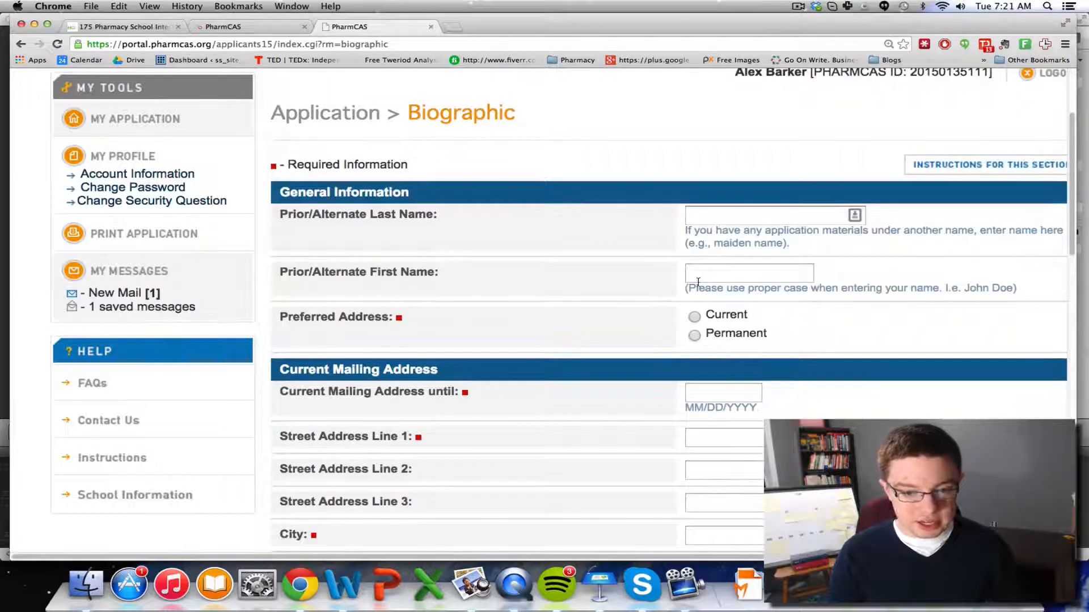
pyautogui.click(849, 215)
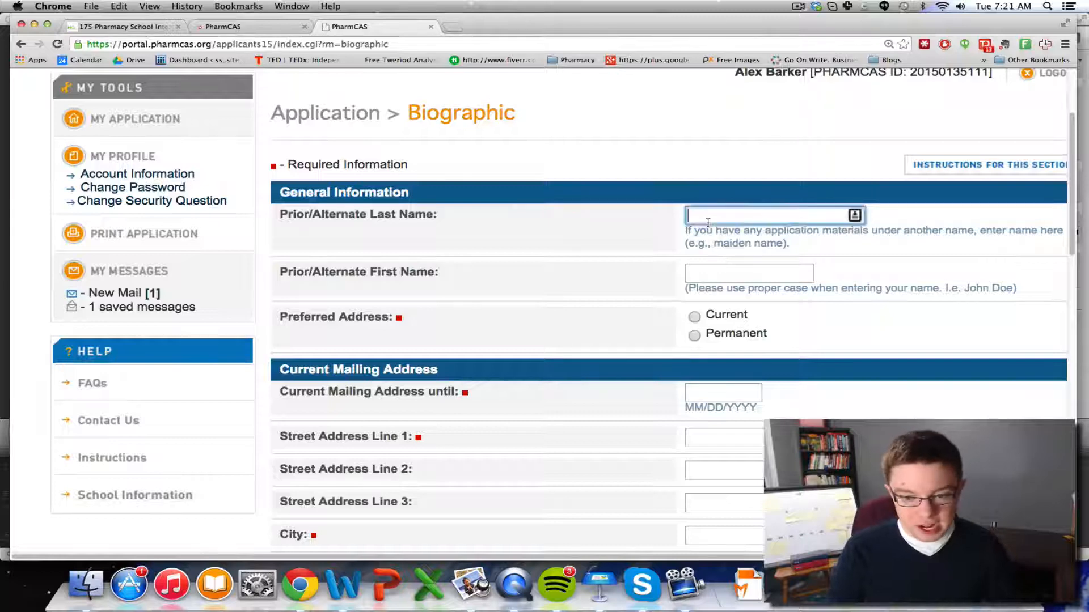
pyautogui.press('Tab')
pyautogui.scroll(-5, 605, 342)
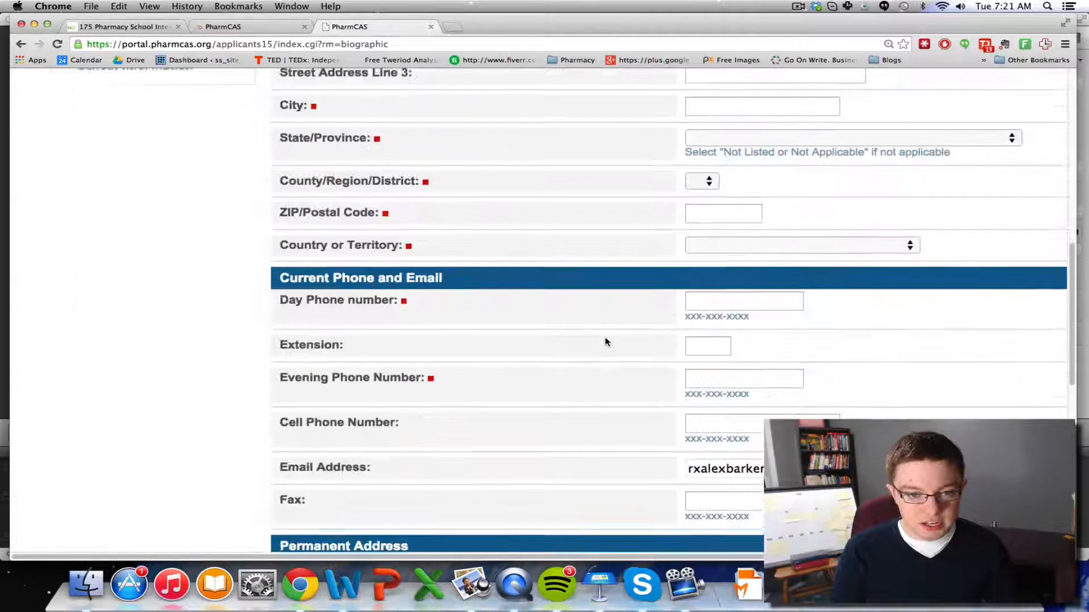
pyautogui.scroll(4, 605, 340)
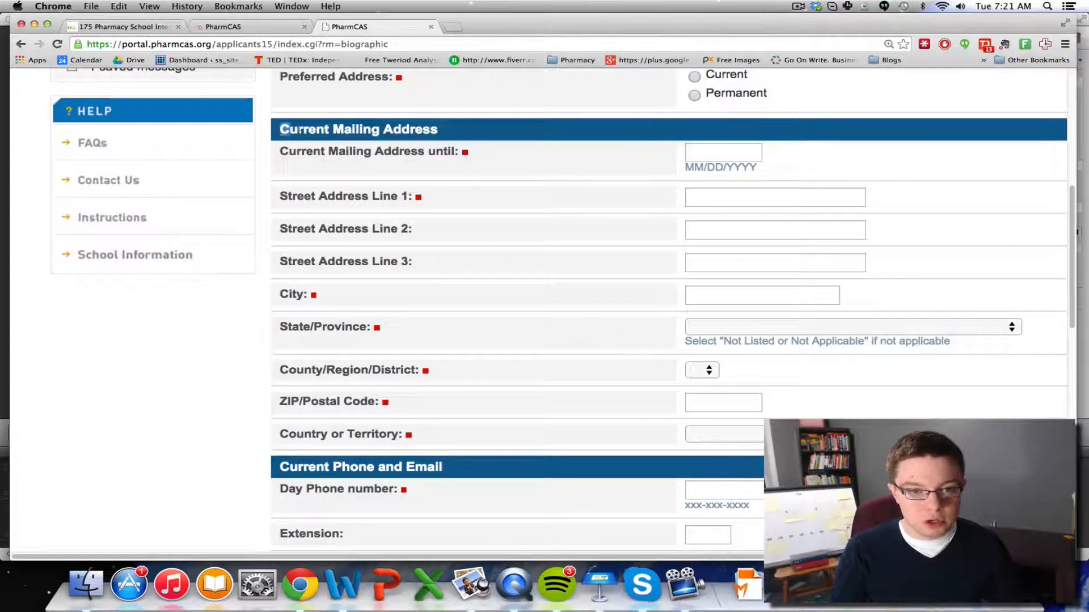
pyautogui.moveTo(300, 131); pyautogui.dragTo(474, 146)
pyautogui.click(476, 145)
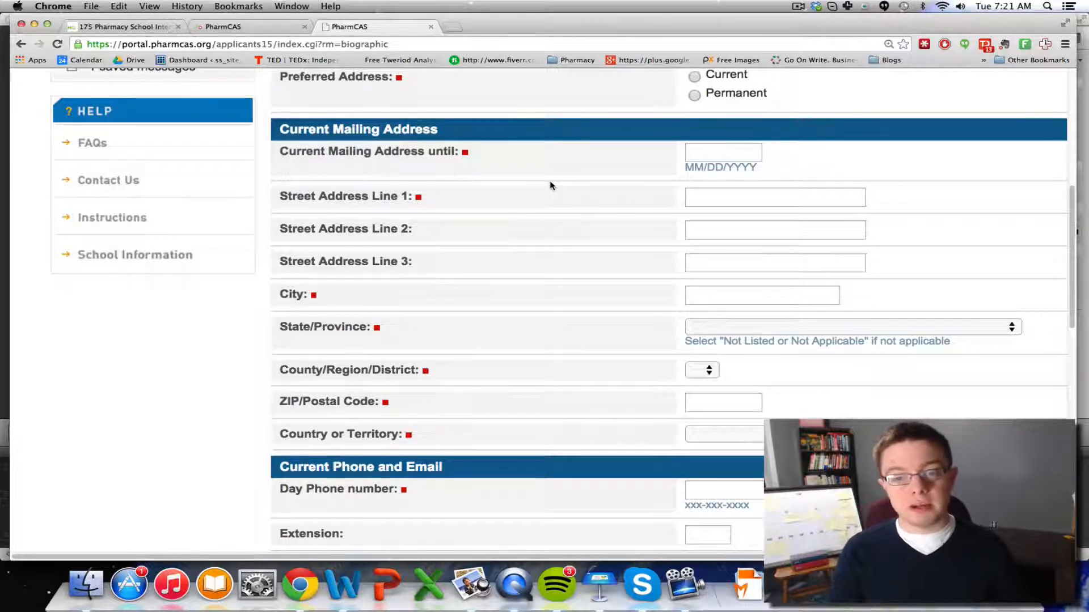
pyautogui.scroll(-5, 625, 265)
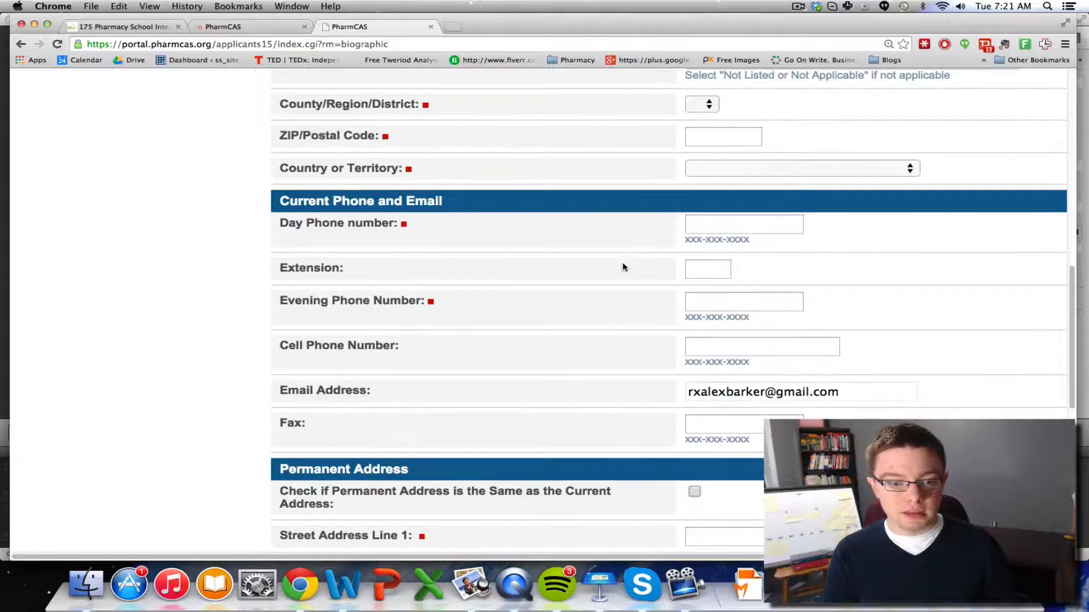
pyautogui.scroll(-4, 628, 316)
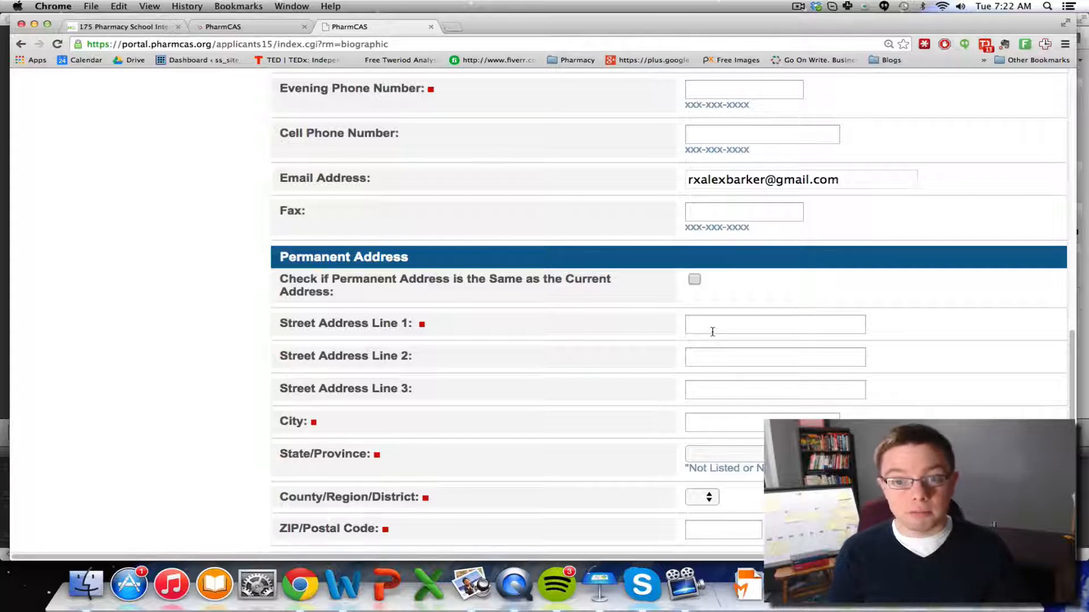
pyautogui.scroll(5, 712, 331)
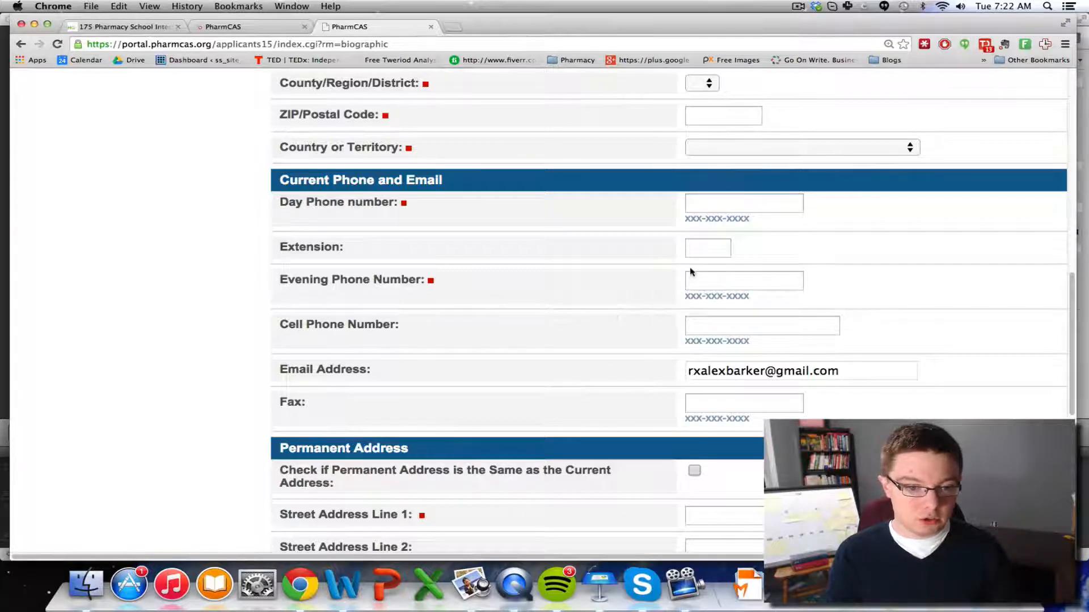
pyautogui.scroll(-8, 691, 272)
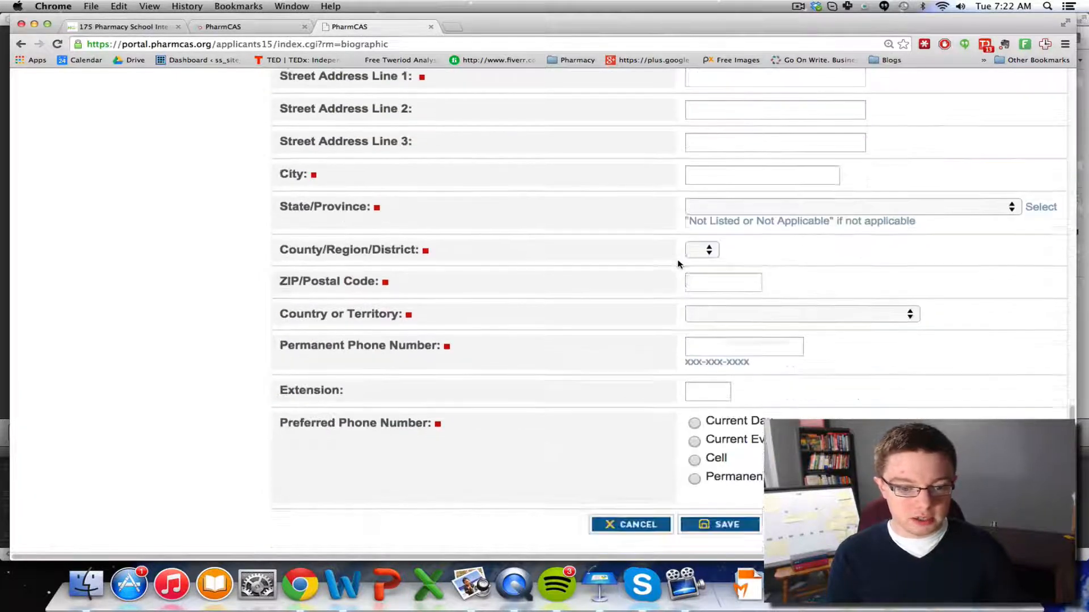
pyautogui.click(652, 518)
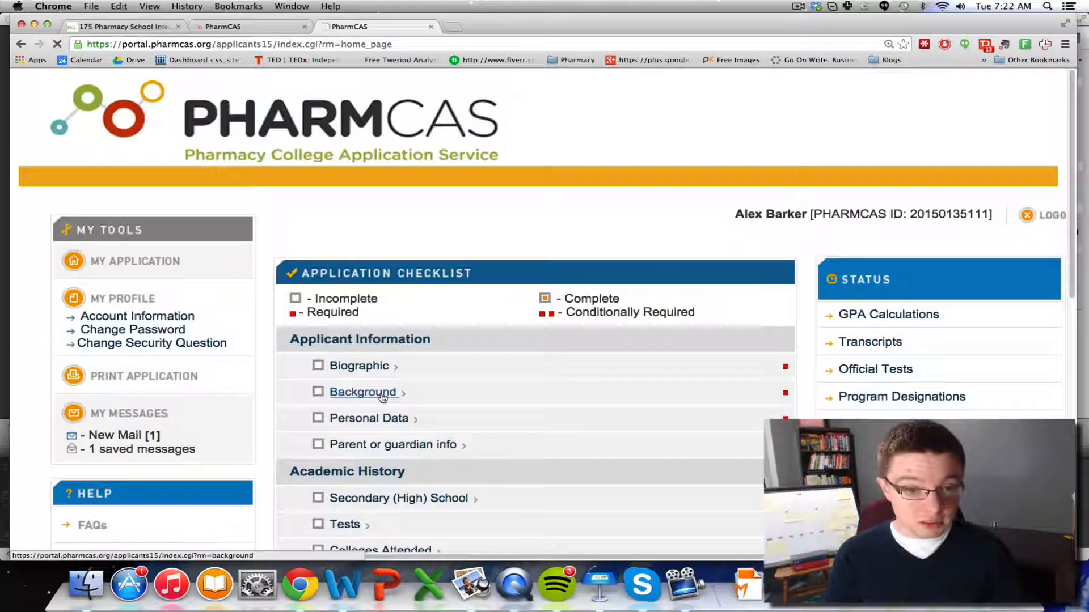
# Open the Background section and view its misconduct question
pyautogui.click(382, 395)
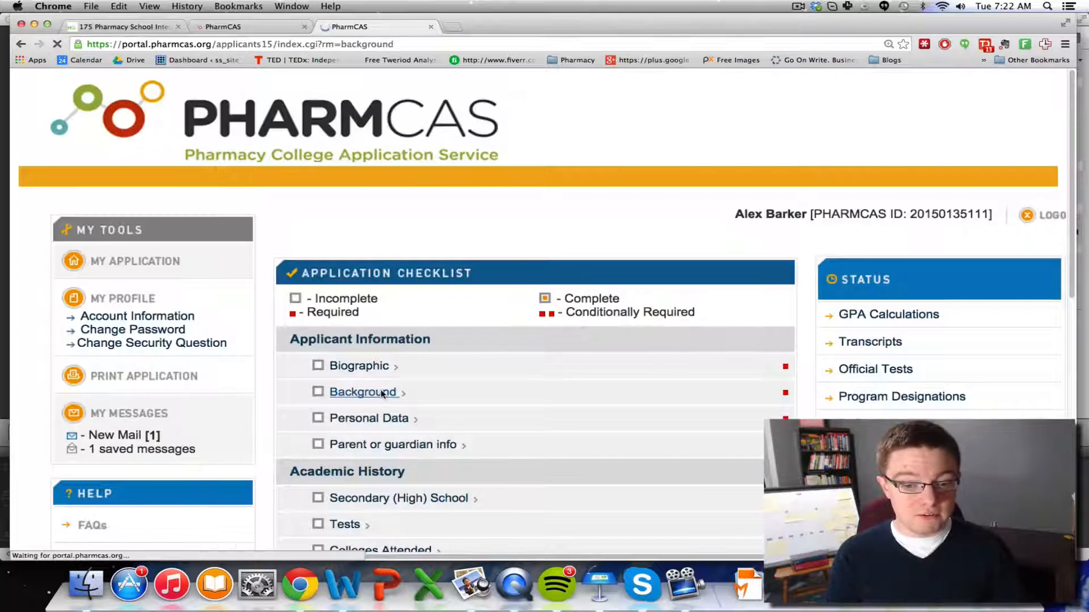
pyautogui.scroll(-5, 485, 323)
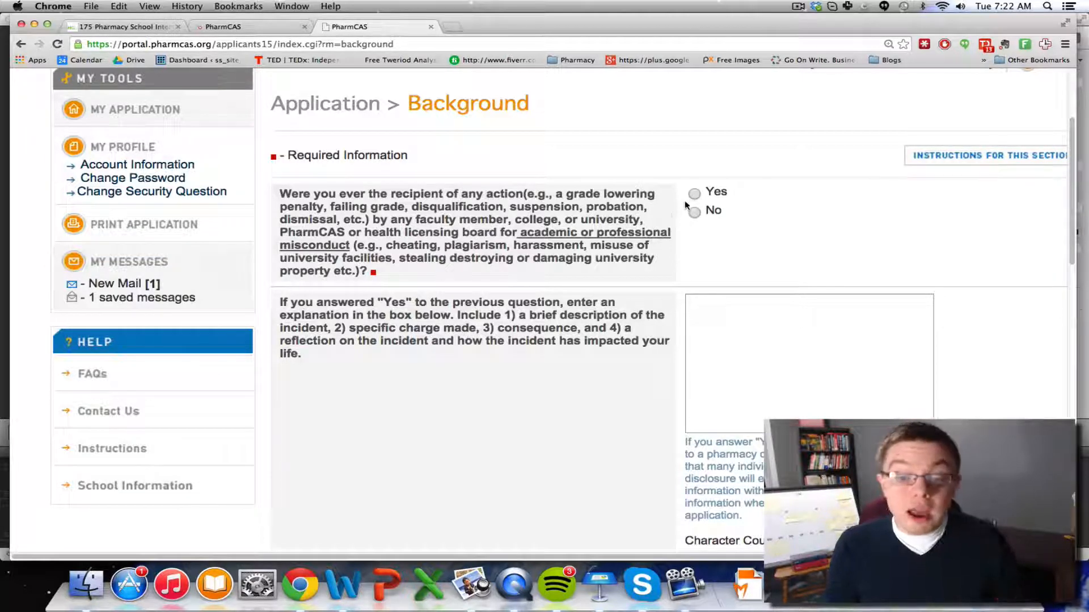
pyautogui.click(731, 340)
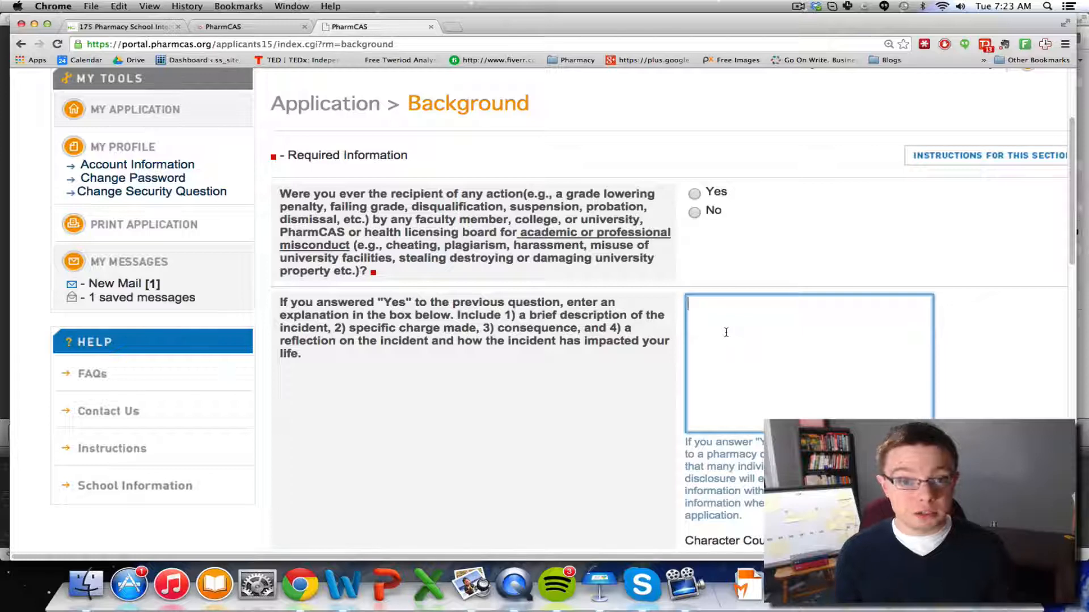
# Review the academic-action and felony questions, then cancel the Background form without saving
pyautogui.scroll(-10, 726, 333)
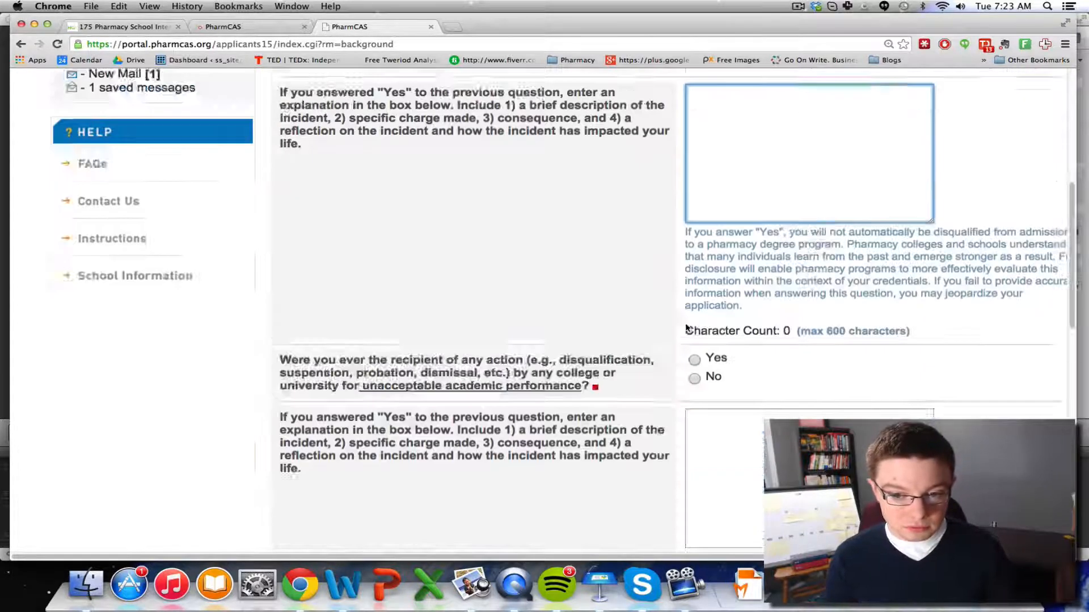
pyautogui.scroll(3, 620, 292)
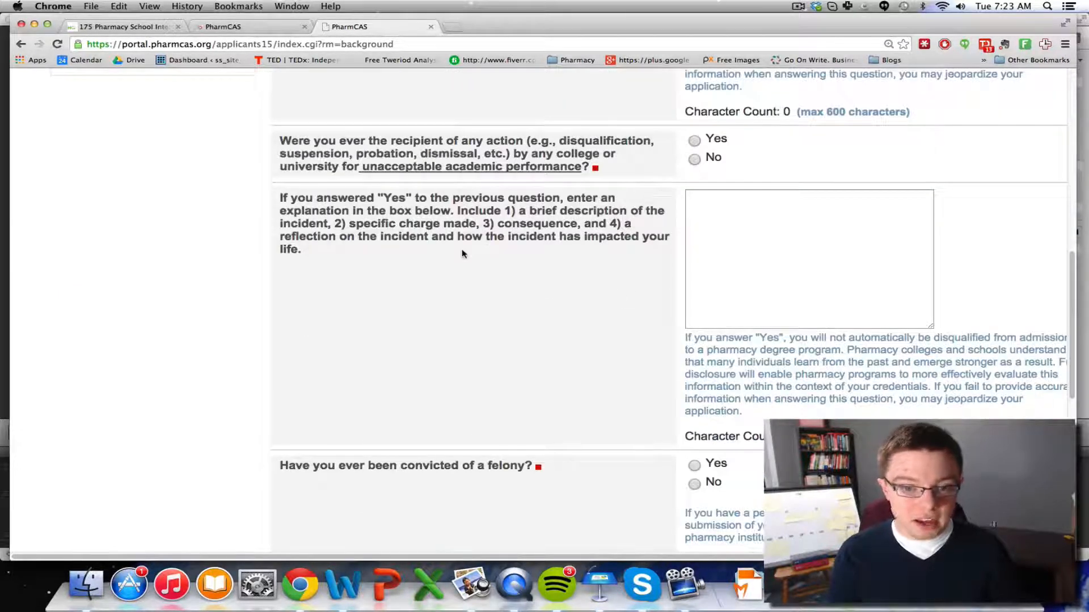
pyautogui.scroll(-1, 464, 254)
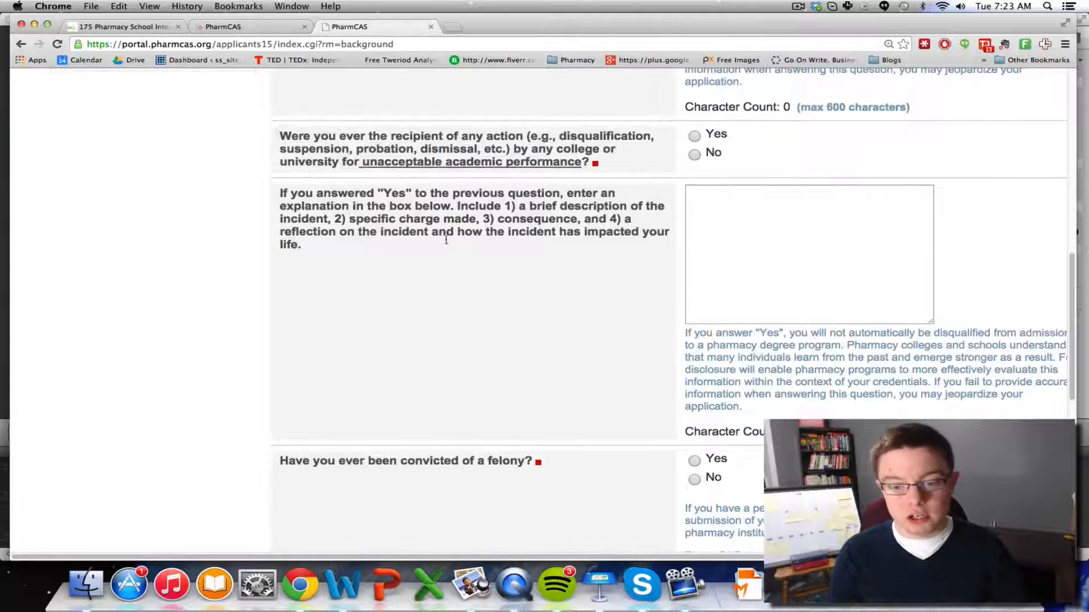
pyautogui.scroll(-6, 447, 240)
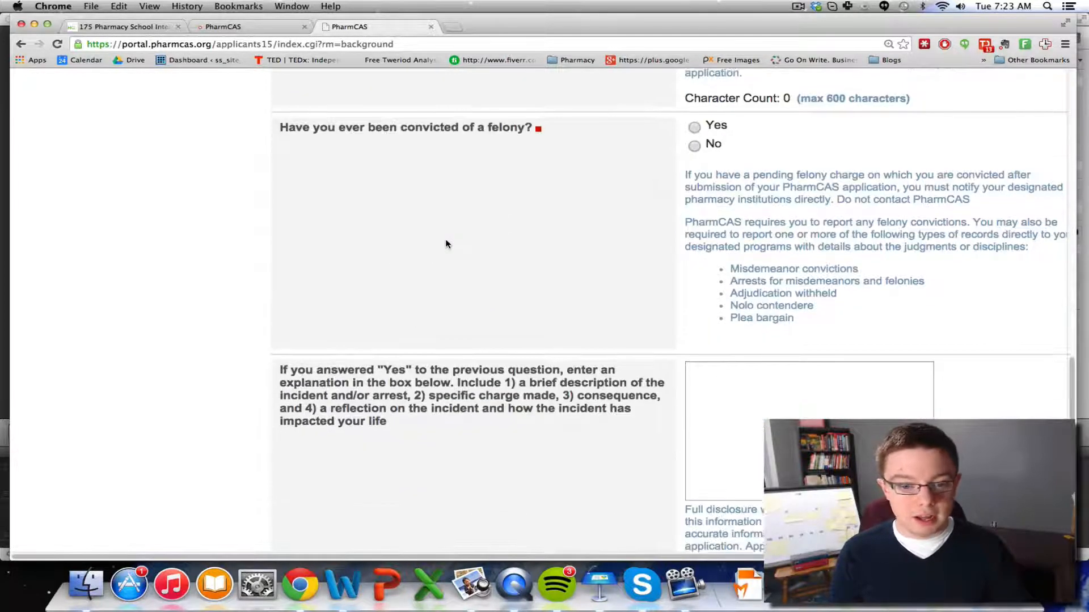
pyautogui.scroll(-3, 445, 240)
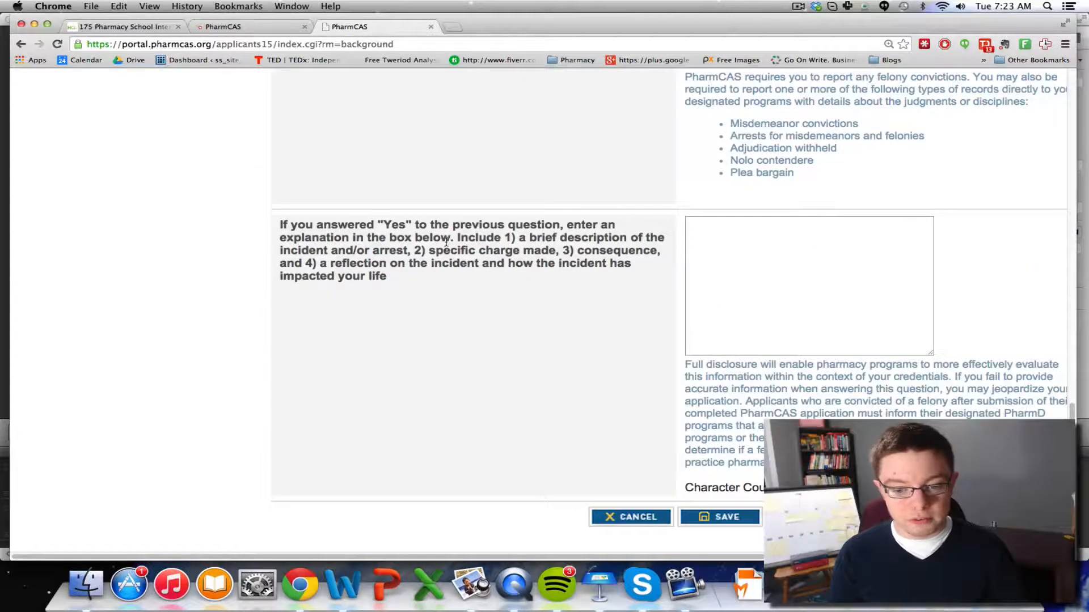
pyautogui.click(605, 511)
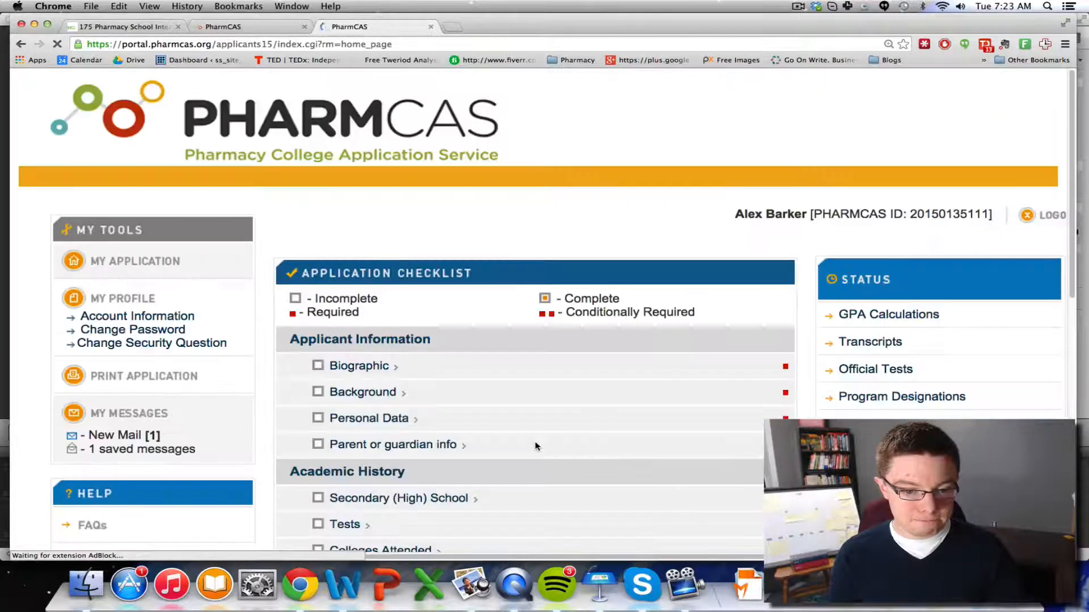
pyautogui.click(400, 422)
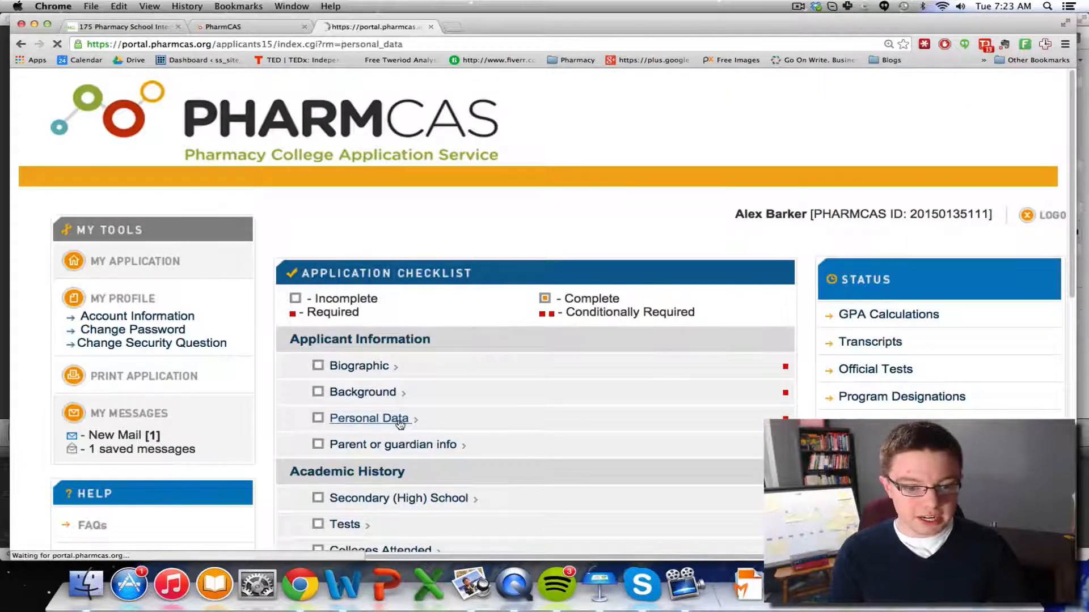
pyautogui.scroll(-3, 522, 396)
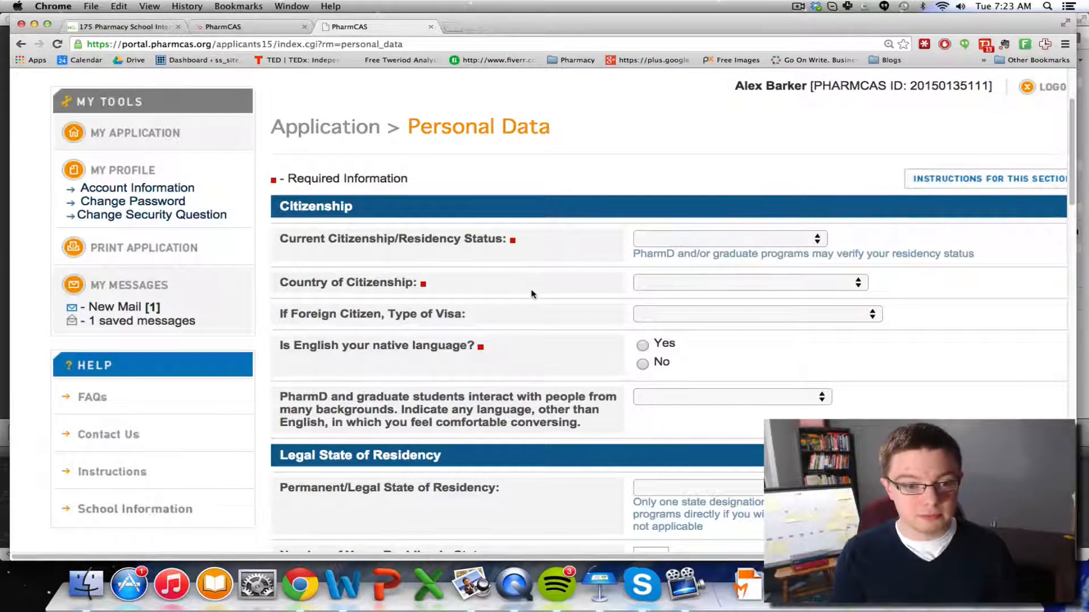
pyautogui.scroll(-2, 553, 292)
pyautogui.scroll(-7, 612, 211)
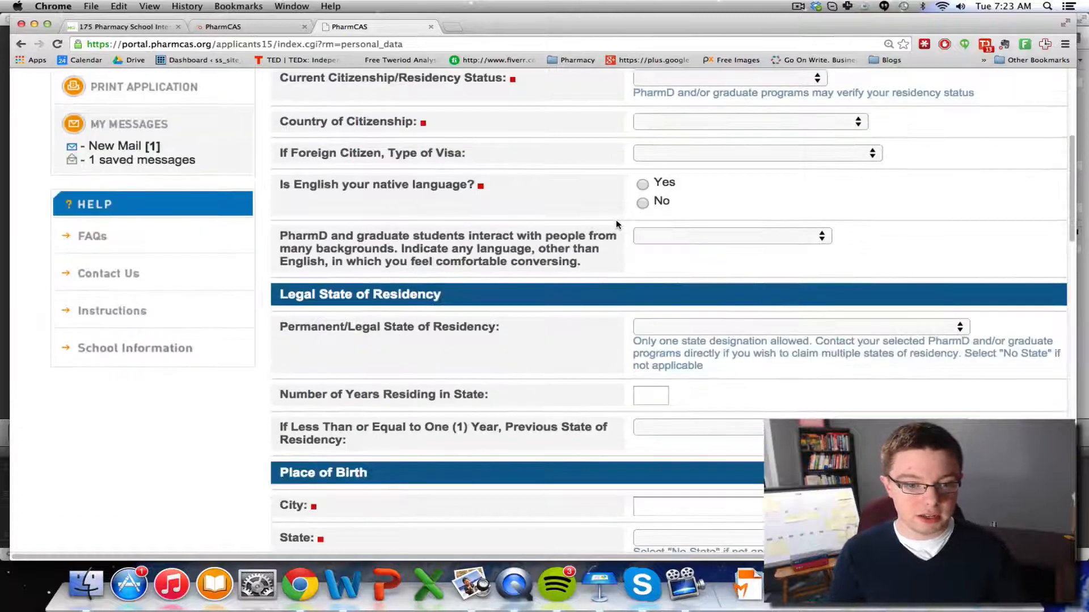
pyautogui.scroll(-10, 589, 306)
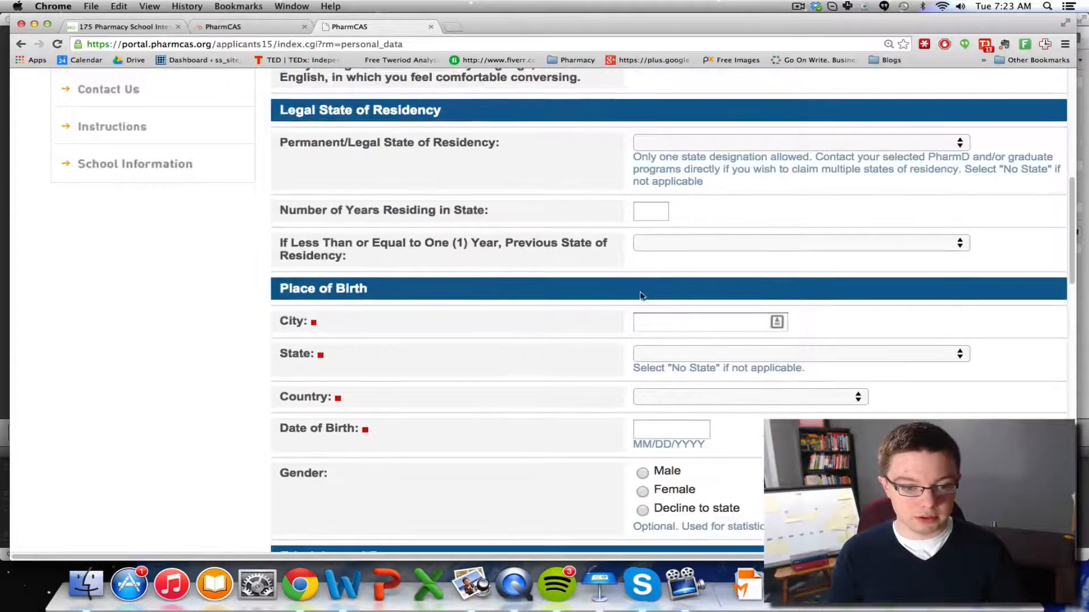
pyautogui.scroll(-3, 554, 296)
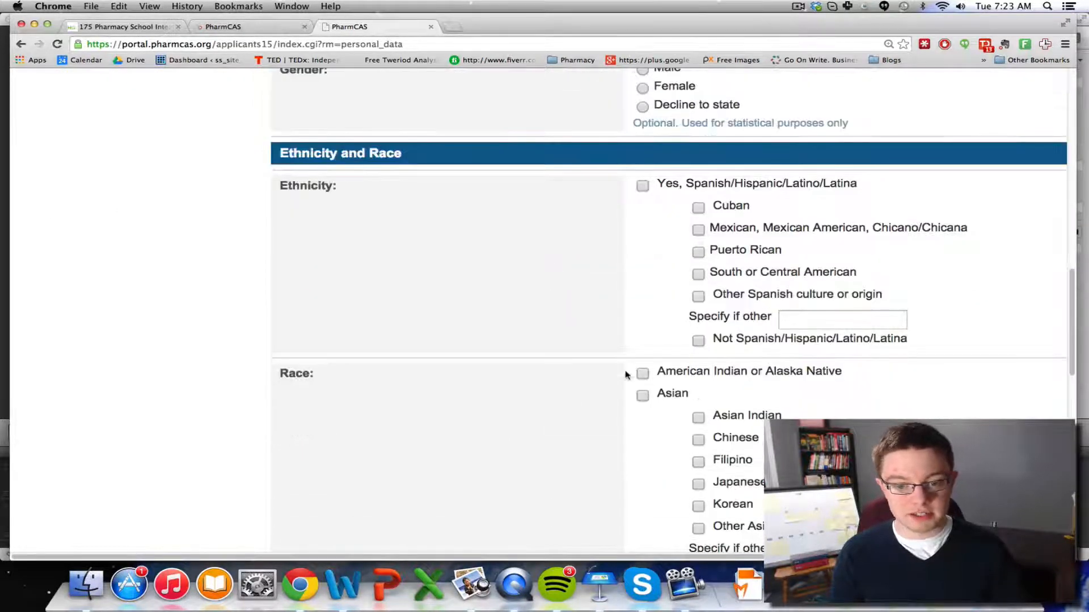
pyautogui.scroll(-20, 626, 374)
pyautogui.click(668, 185)
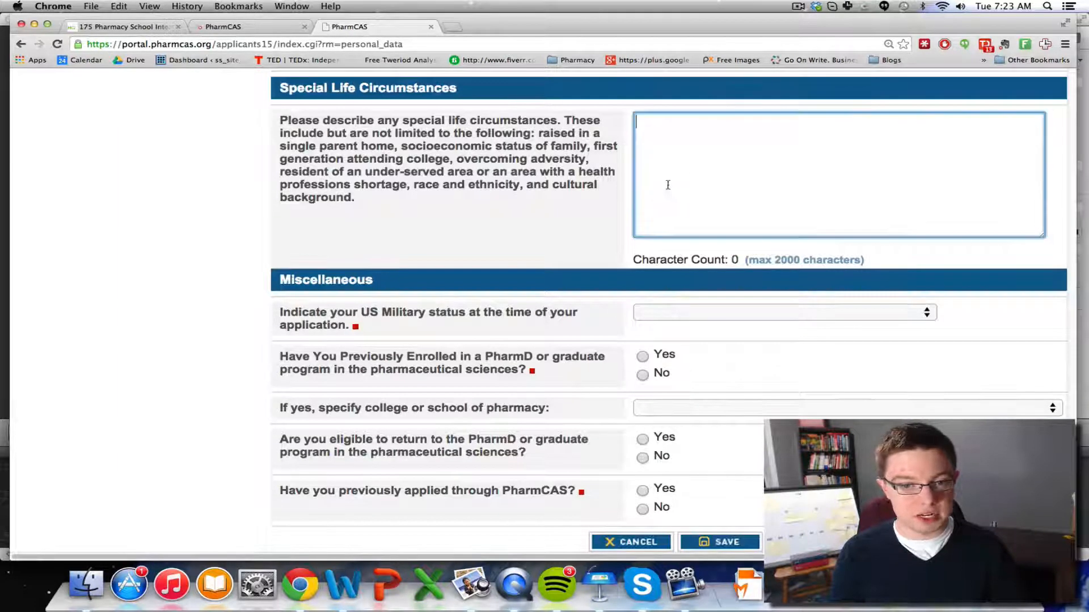
pyautogui.click(570, 227)
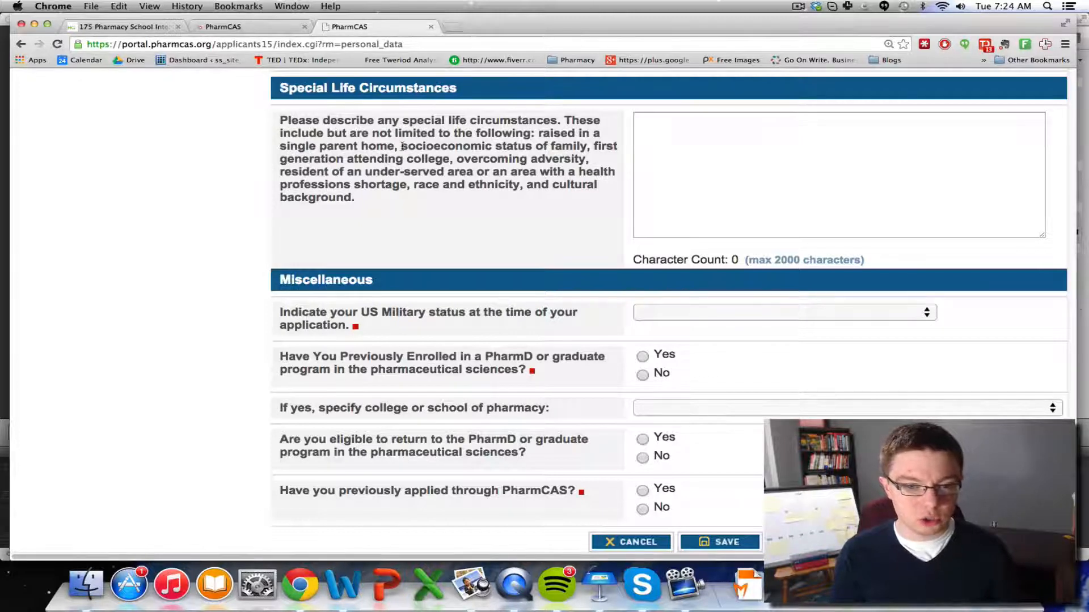
pyautogui.moveTo(402, 147); pyautogui.dragTo(588, 146)
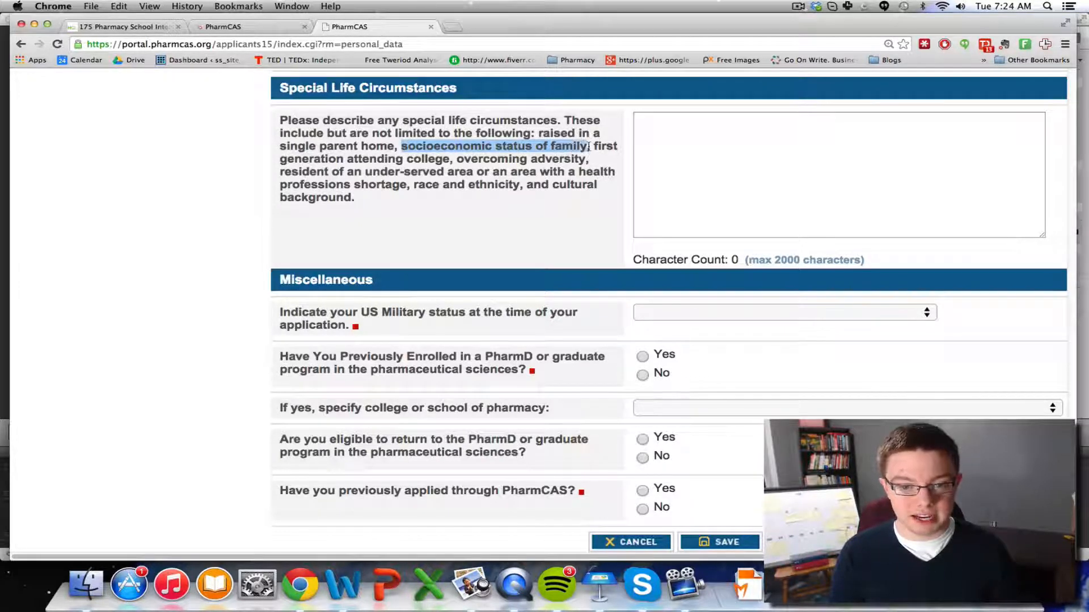
pyautogui.click(590, 155)
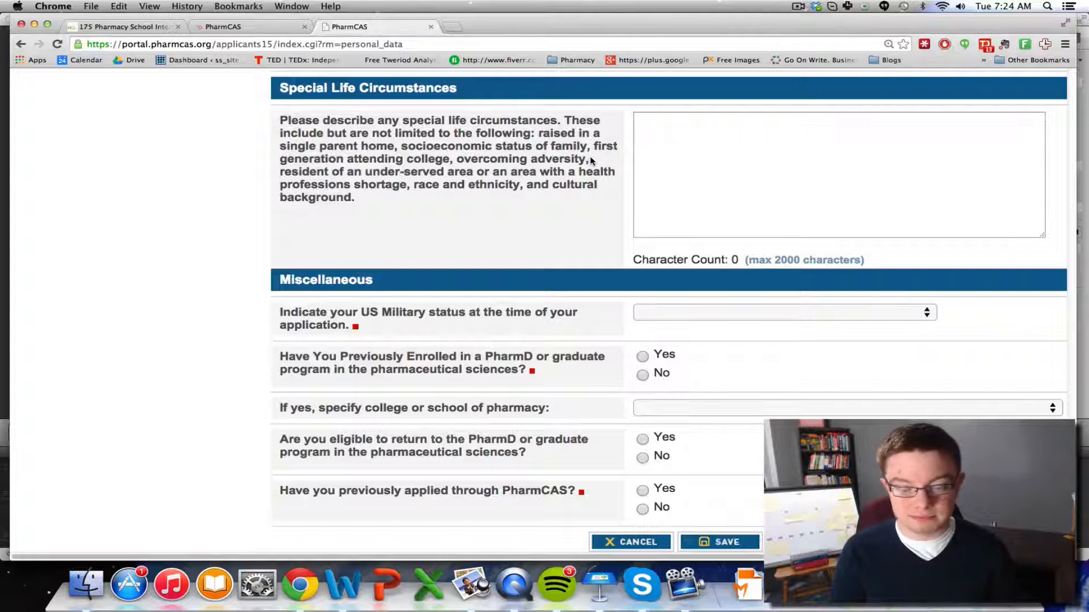
pyautogui.scroll(-1, 528, 147)
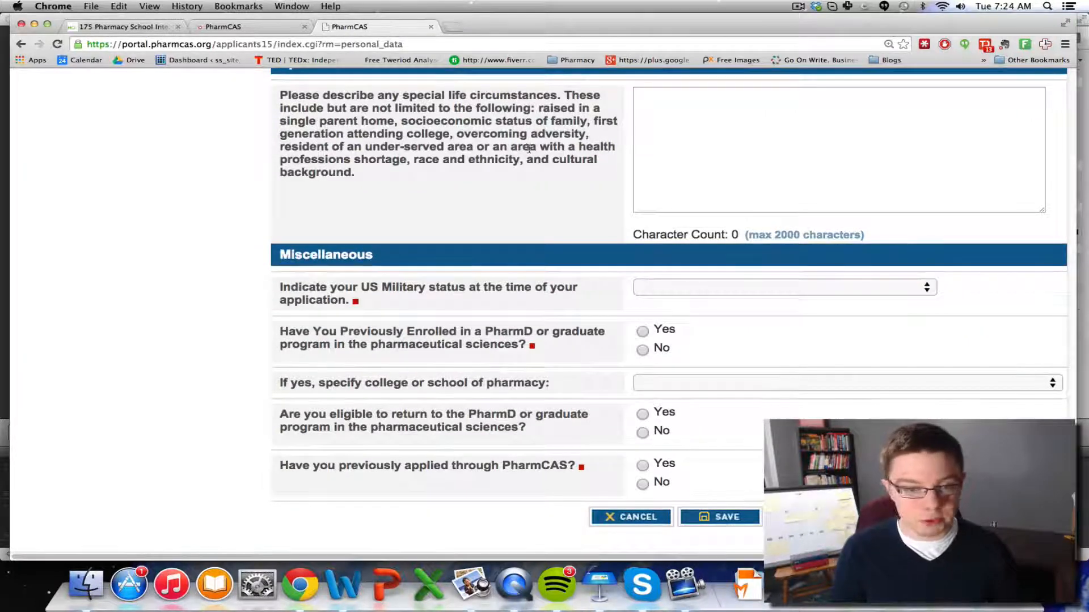
pyautogui.click(640, 517)
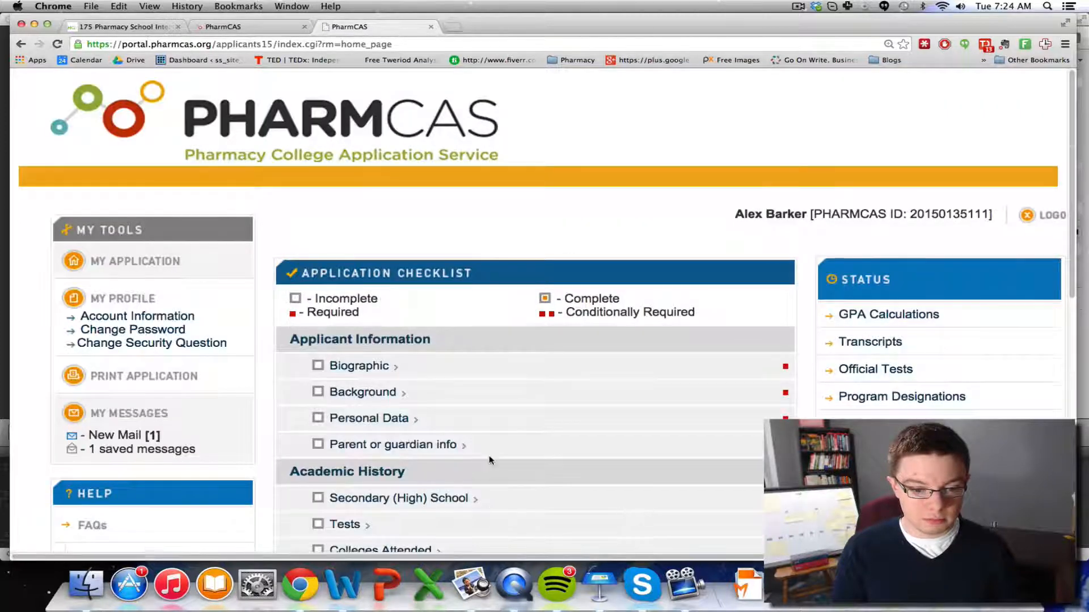
pyautogui.scroll(-5, 510, 476)
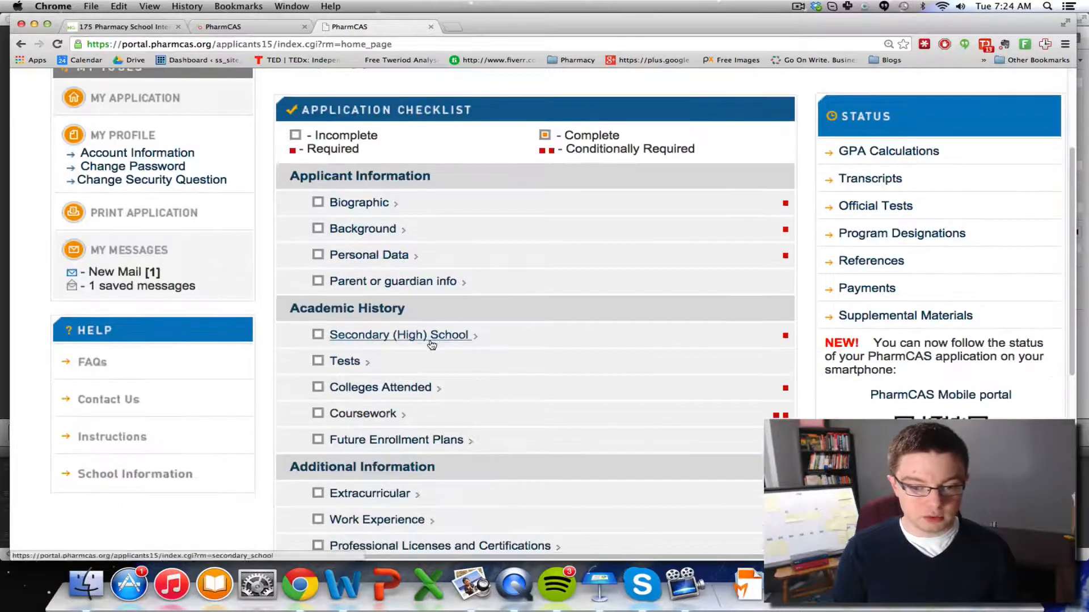
# Open the Secondary (High) School section, then cancel it without saving
pyautogui.click(430, 335)
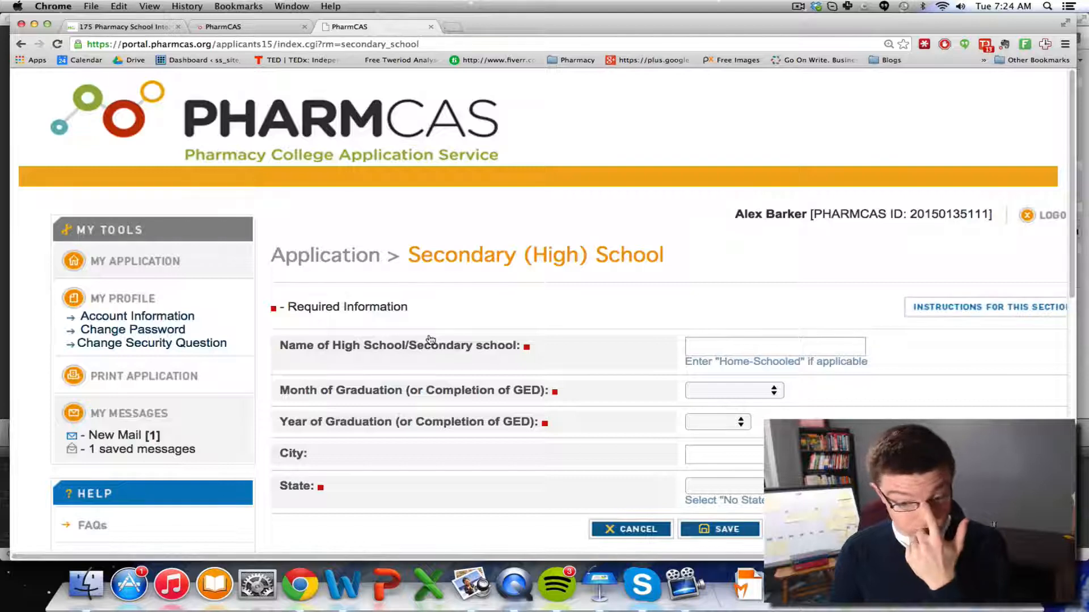
pyautogui.scroll(-3, 712, 379)
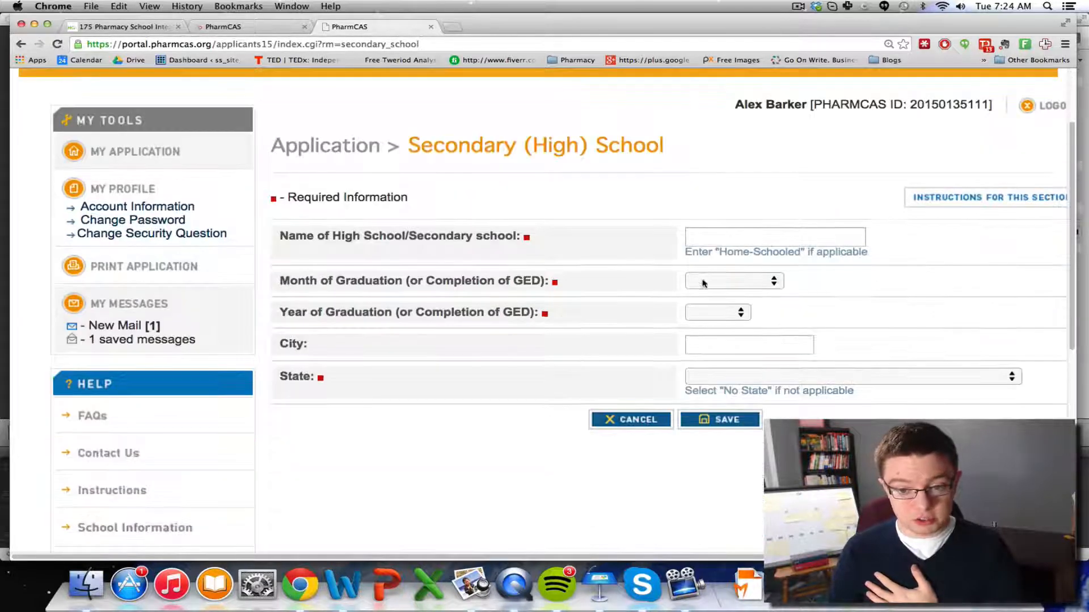
pyautogui.click(709, 233)
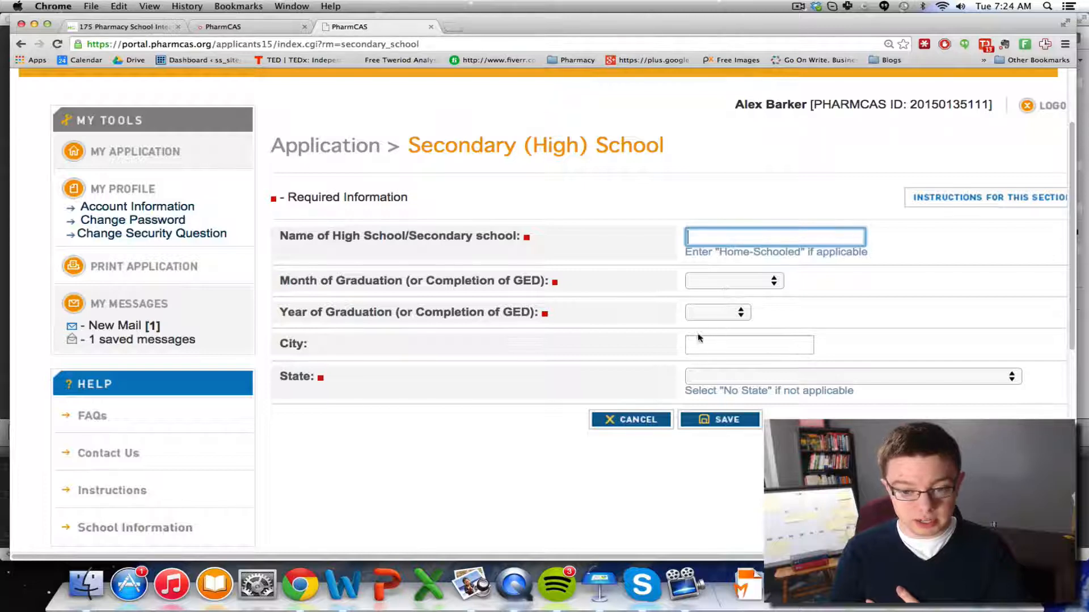
pyautogui.click(642, 423)
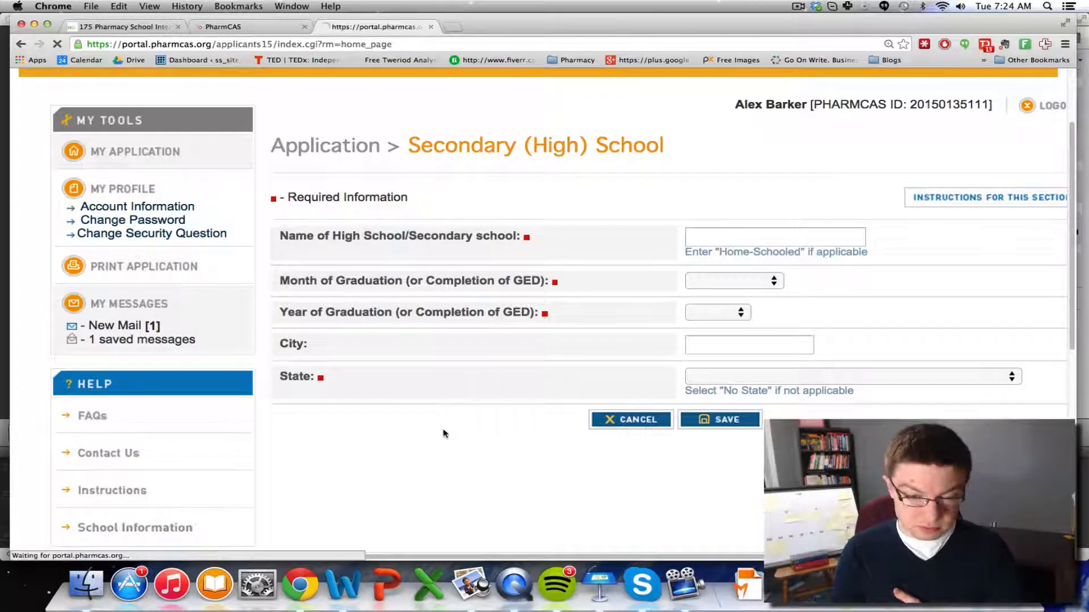
pyautogui.scroll(-3, 444, 433)
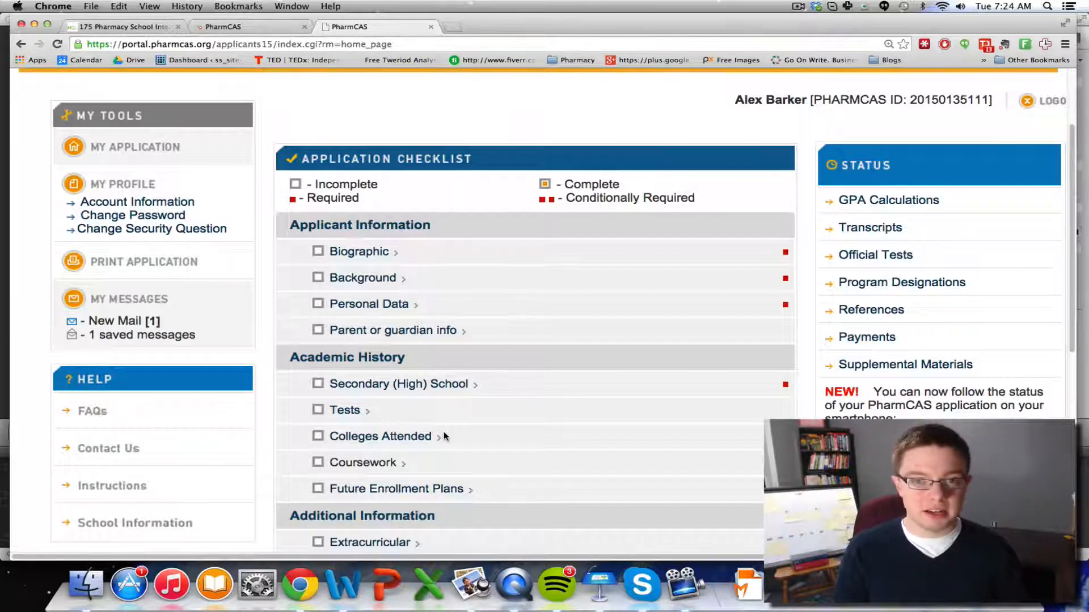
# Add a new Colleges Attended entry and bring up the List of Colleges
pyautogui.click(417, 437)
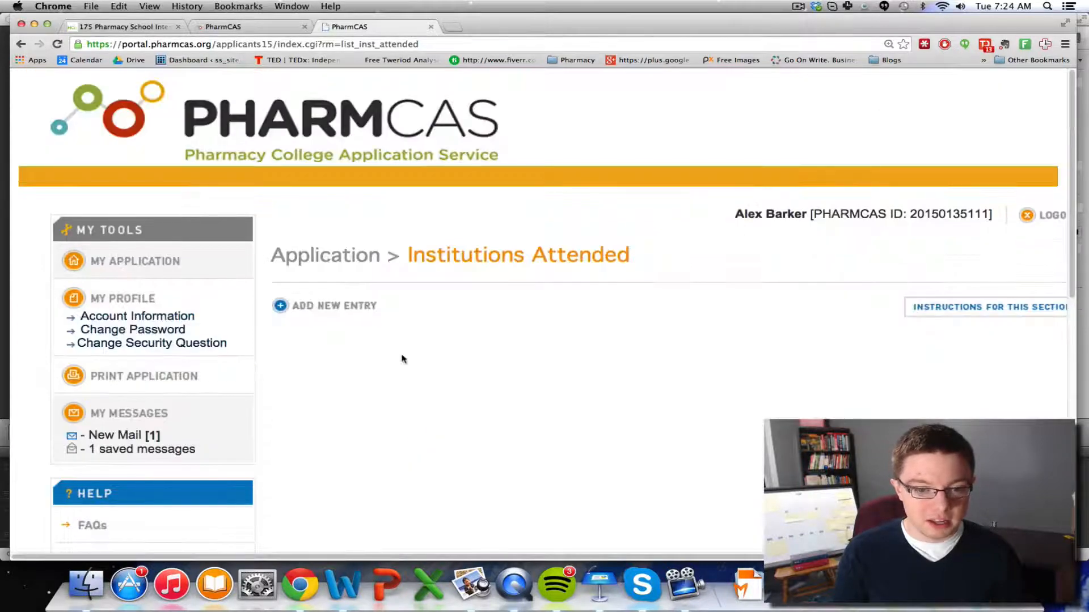
pyautogui.scroll(-1, 357, 318)
pyautogui.click(346, 286)
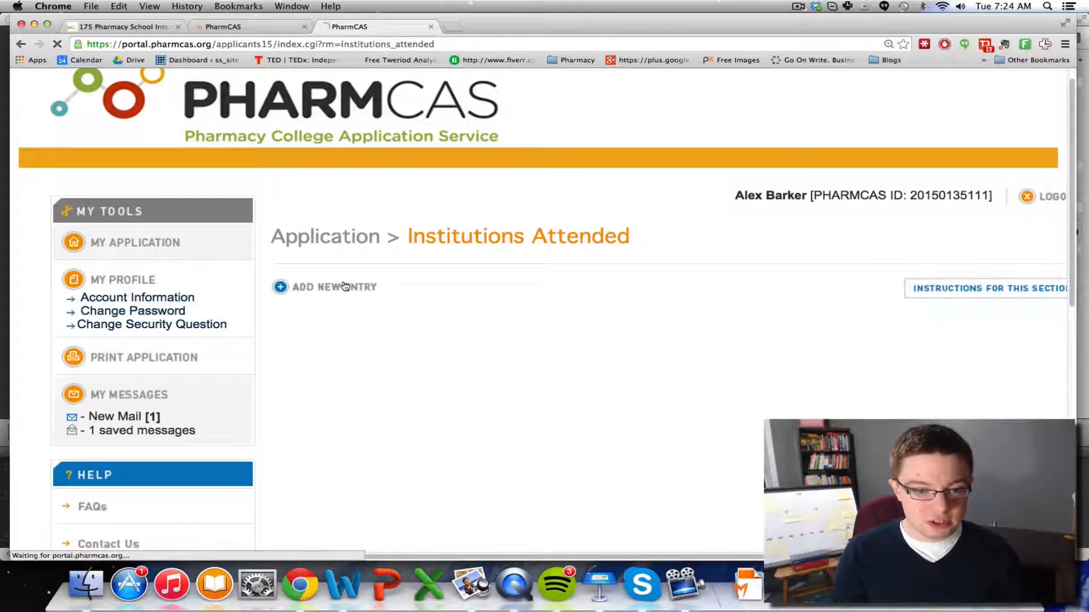
pyautogui.scroll(-3, 567, 340)
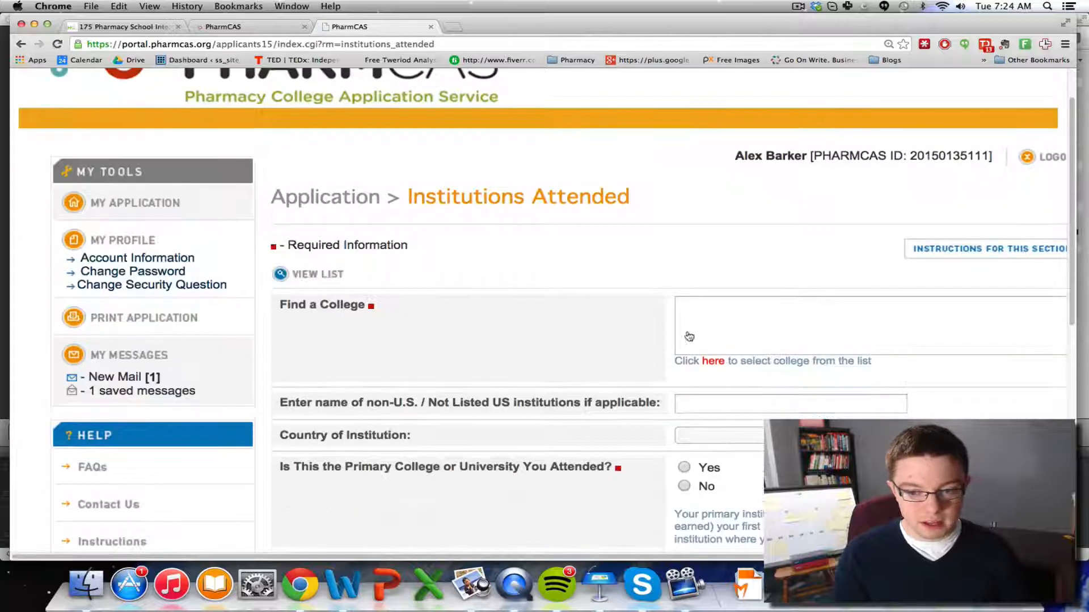
pyautogui.click(698, 329)
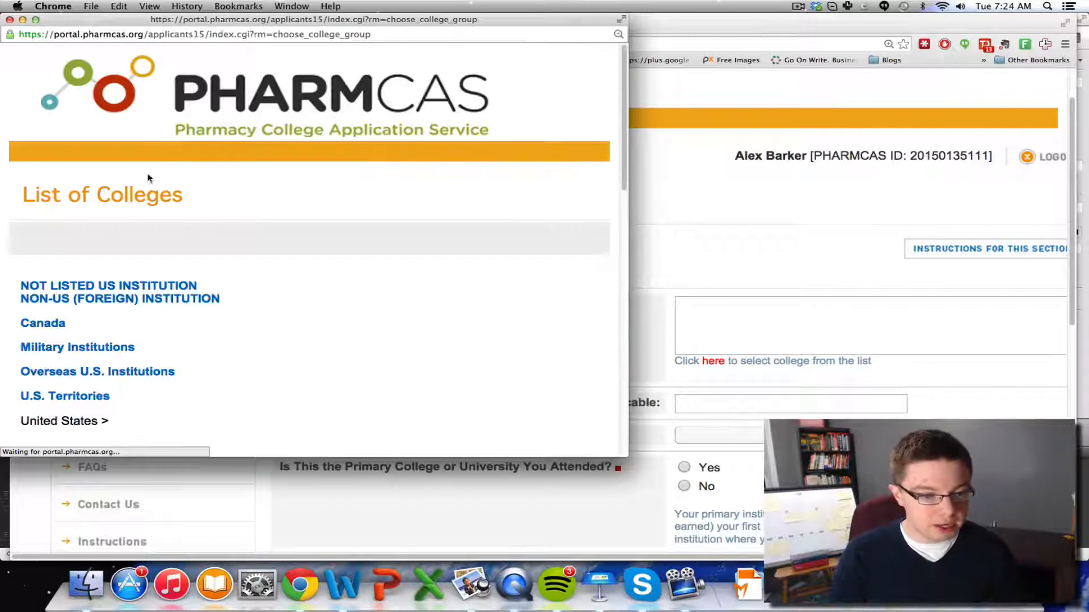
# Pick Ferris State University from the Michigan colleges and mark it as the primary college
pyautogui.scroll(-3, 170, 261)
pyautogui.scroll(-10, 121, 261)
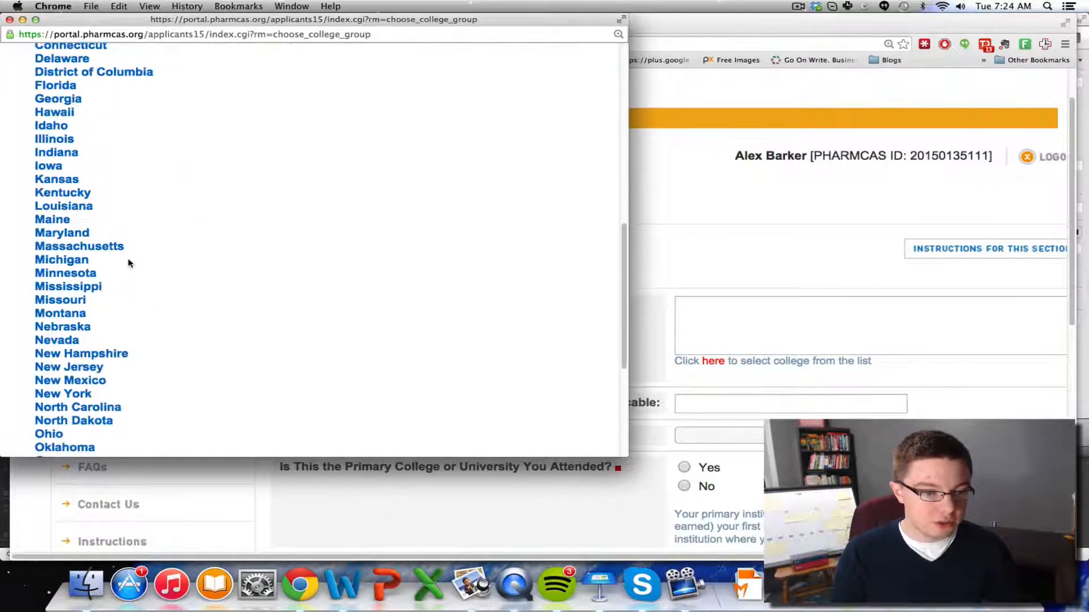
pyautogui.scroll(12, 129, 266)
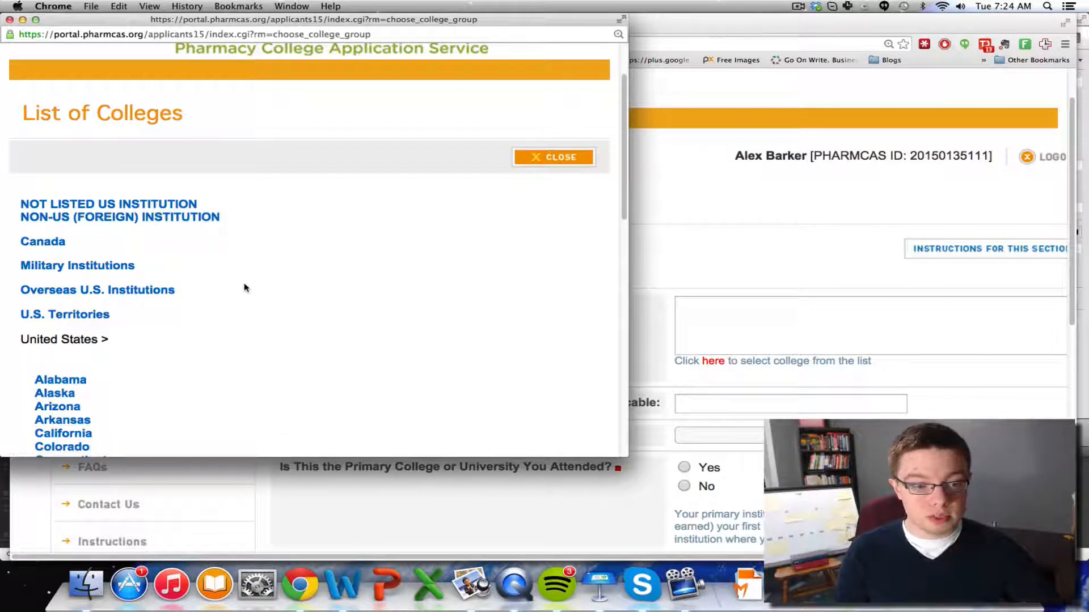
pyautogui.scroll(-3, 244, 286)
pyautogui.scroll(-4, 244, 287)
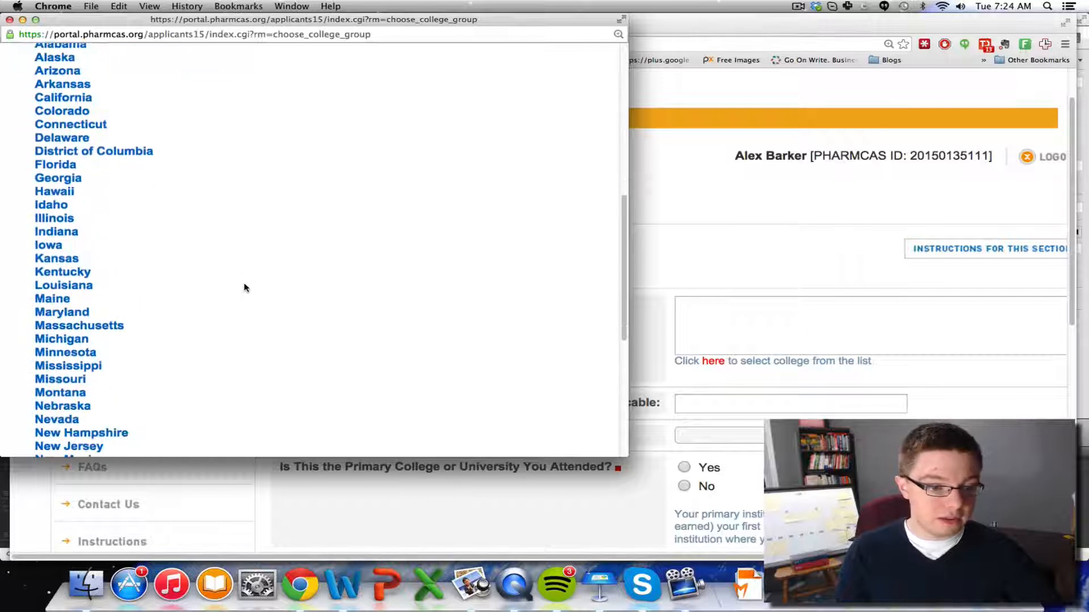
pyautogui.click(84, 340)
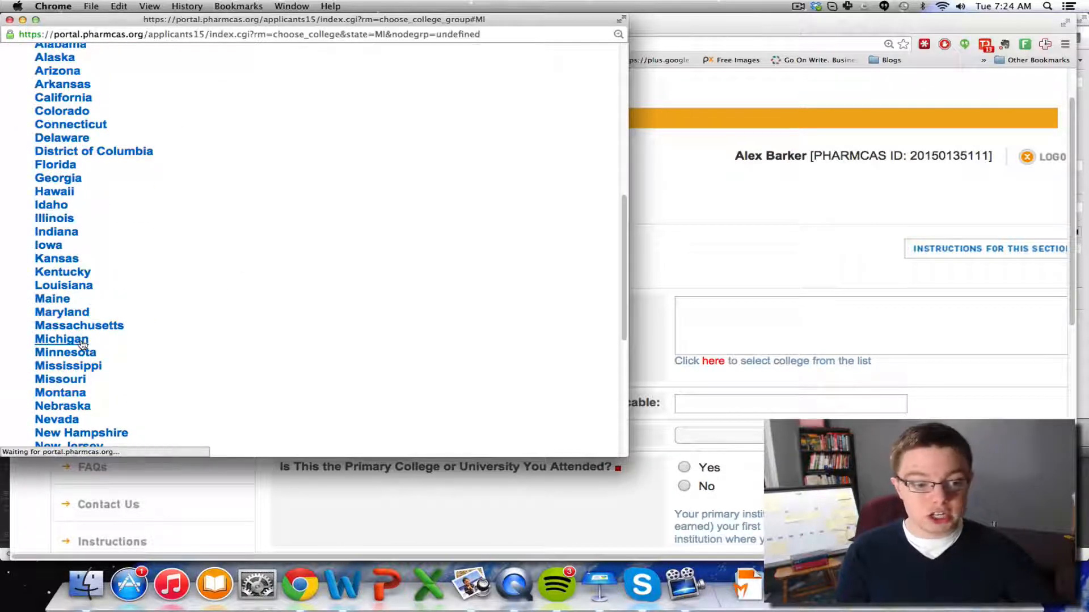
pyautogui.scroll(-4, 114, 329)
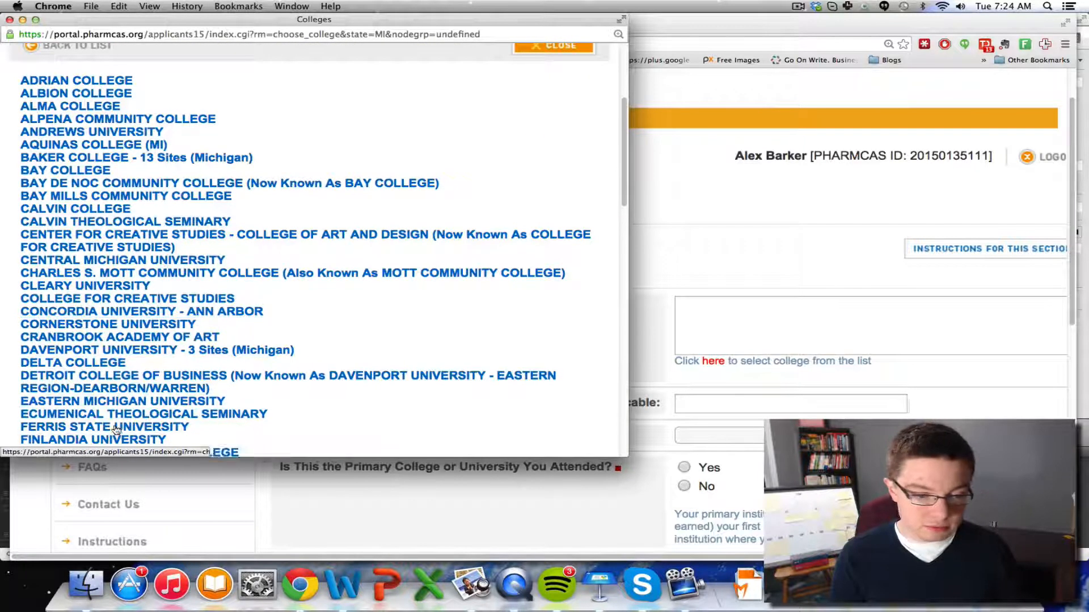
pyautogui.click(120, 427)
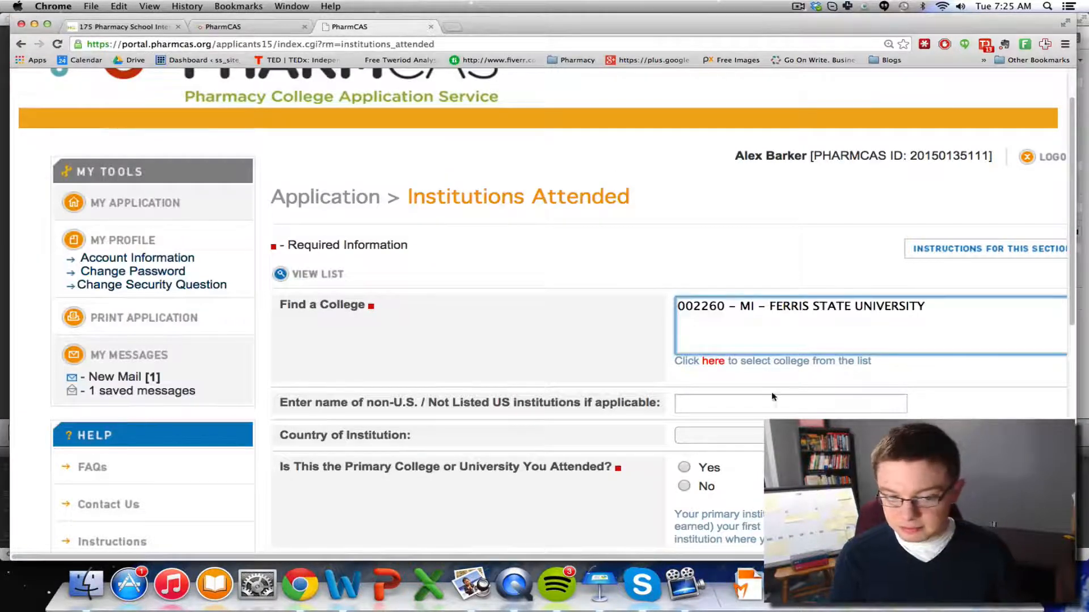
pyautogui.scroll(-3, 658, 427)
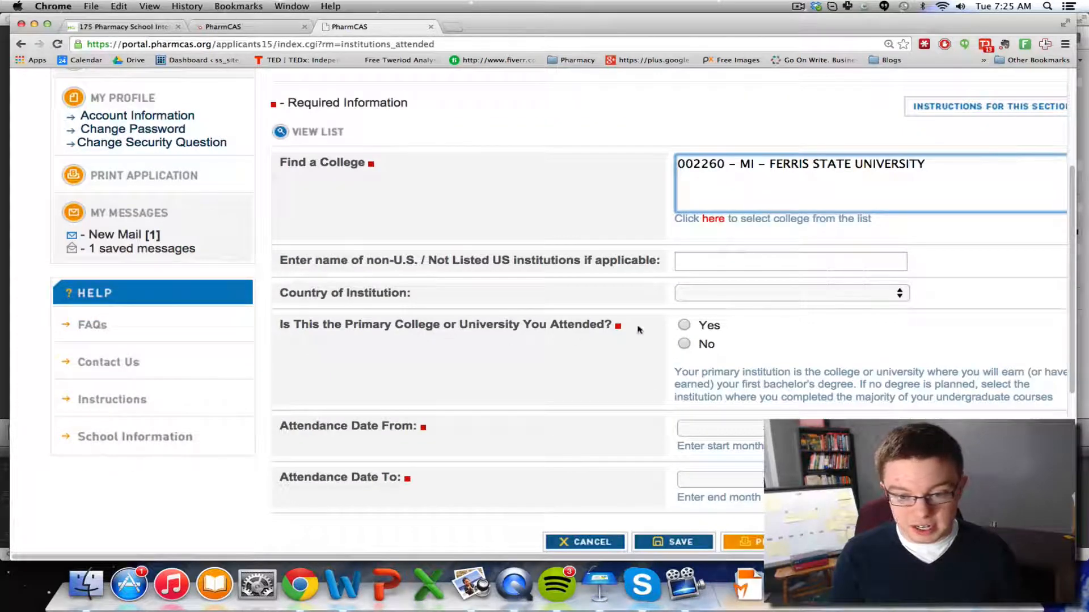
pyautogui.click(684, 326)
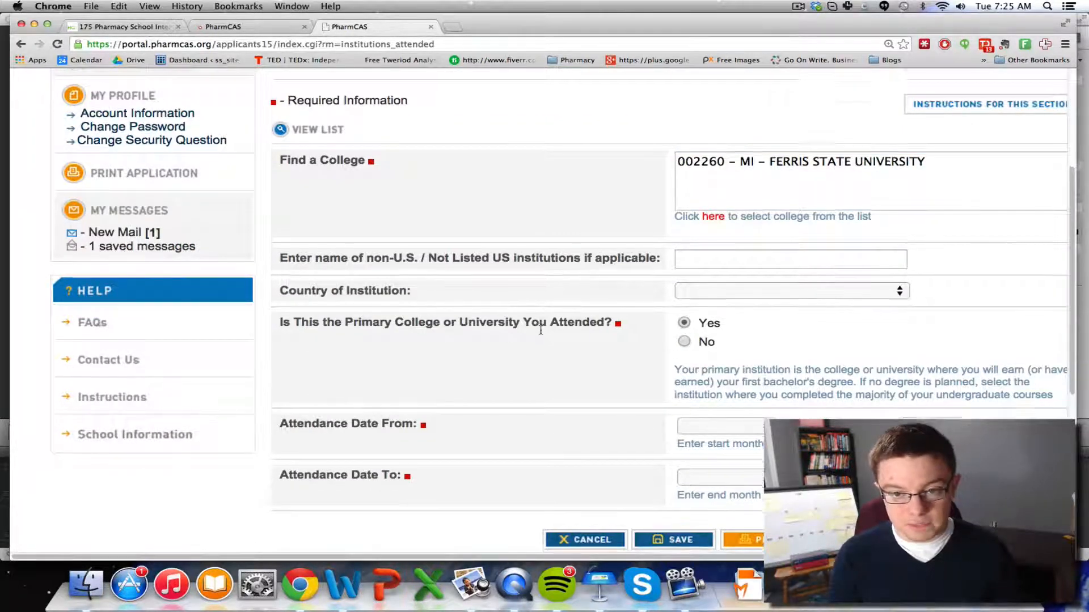
pyautogui.scroll(-3, 541, 332)
pyautogui.scroll(2, 541, 332)
pyautogui.click(714, 122)
pyautogui.click(713, 165)
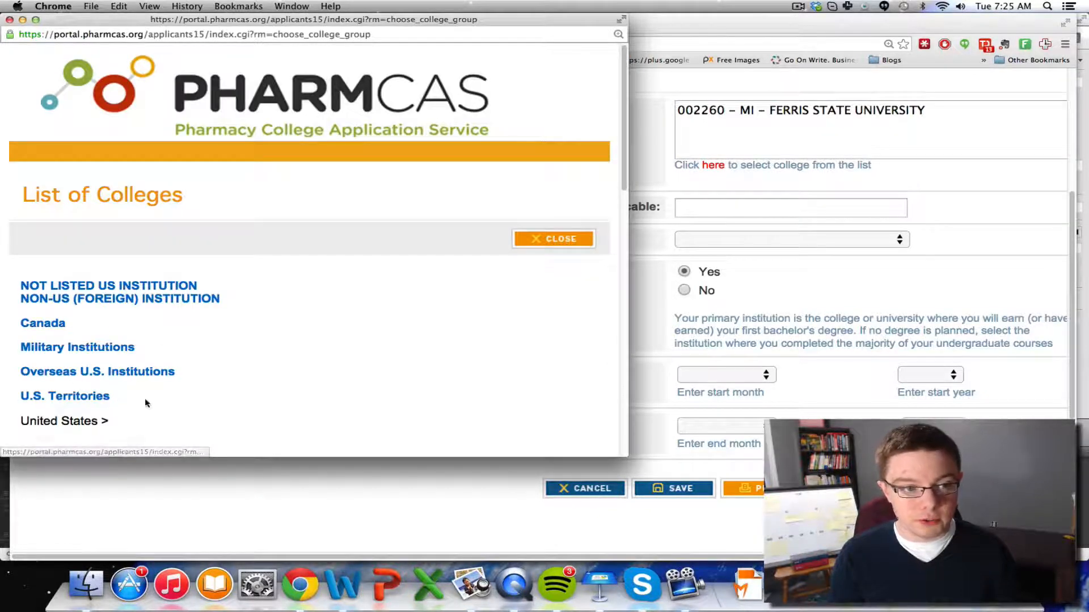
pyautogui.click(9, 19)
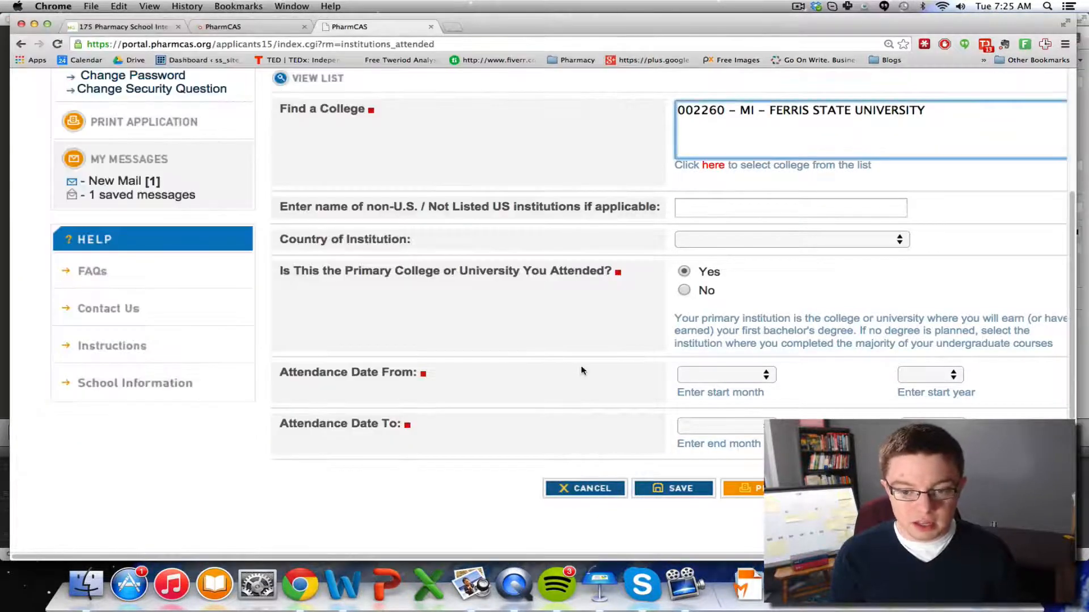
# Set attendance from August 2006 with November as the end month
pyautogui.click(766, 375)
pyautogui.click(761, 378)
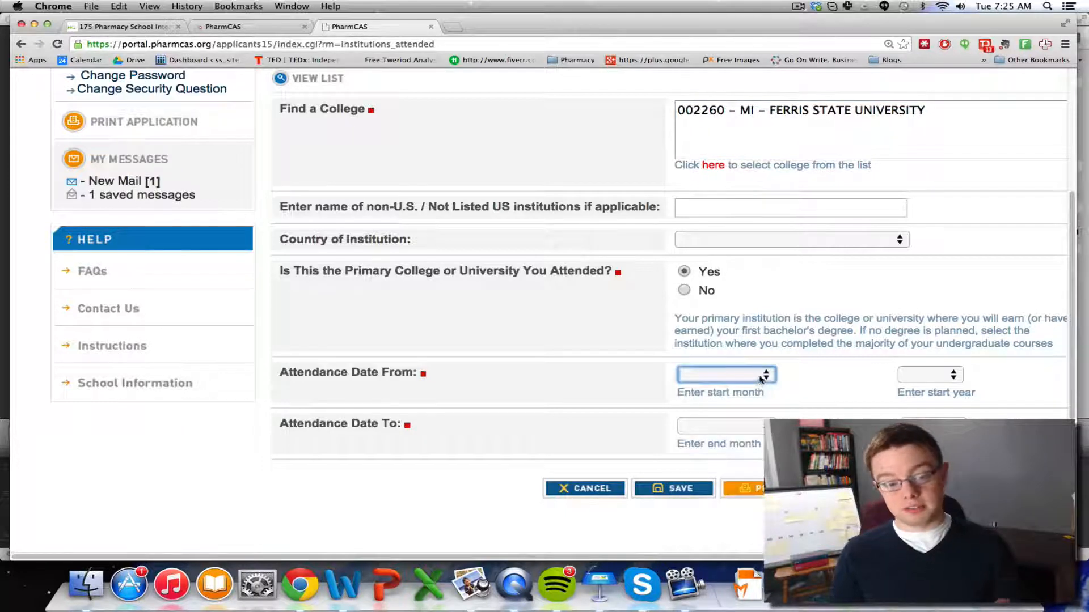
pyautogui.click(761, 378)
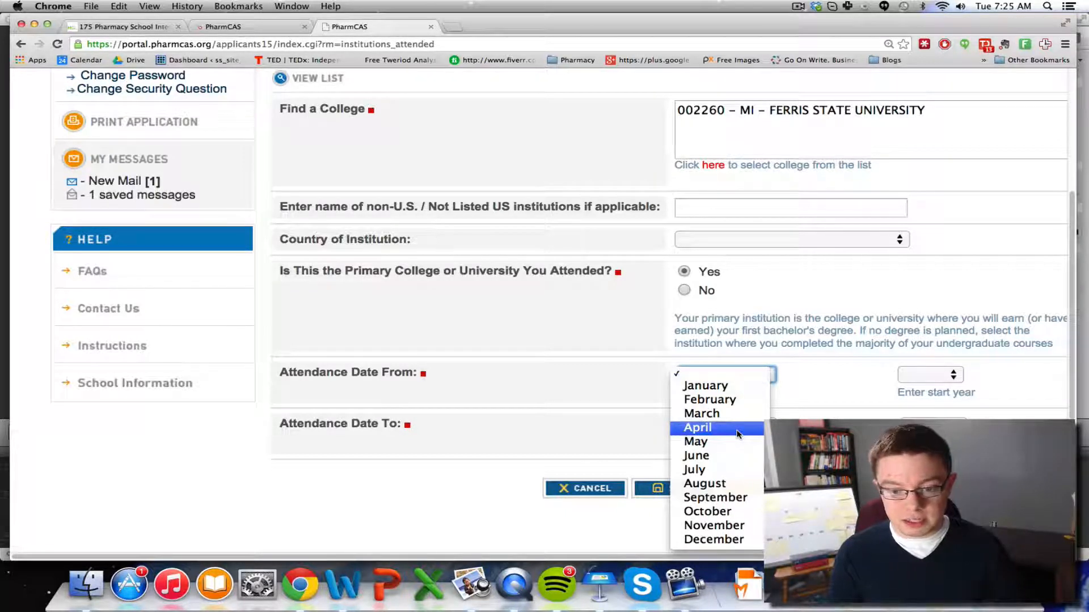
pyautogui.click(709, 484)
pyautogui.click(924, 376)
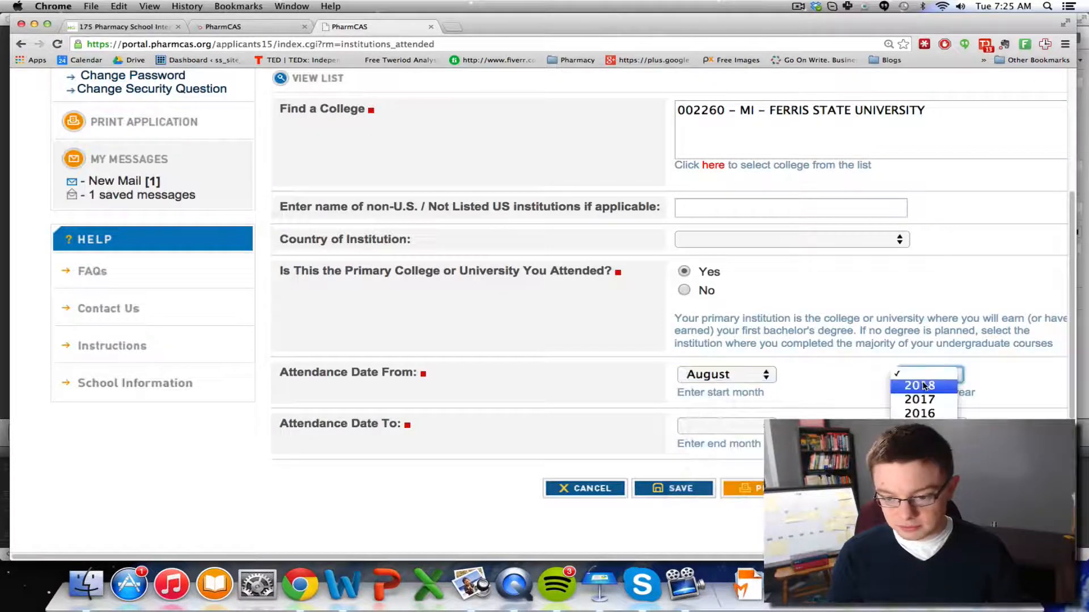
pyautogui.scroll(-3, 920, 493)
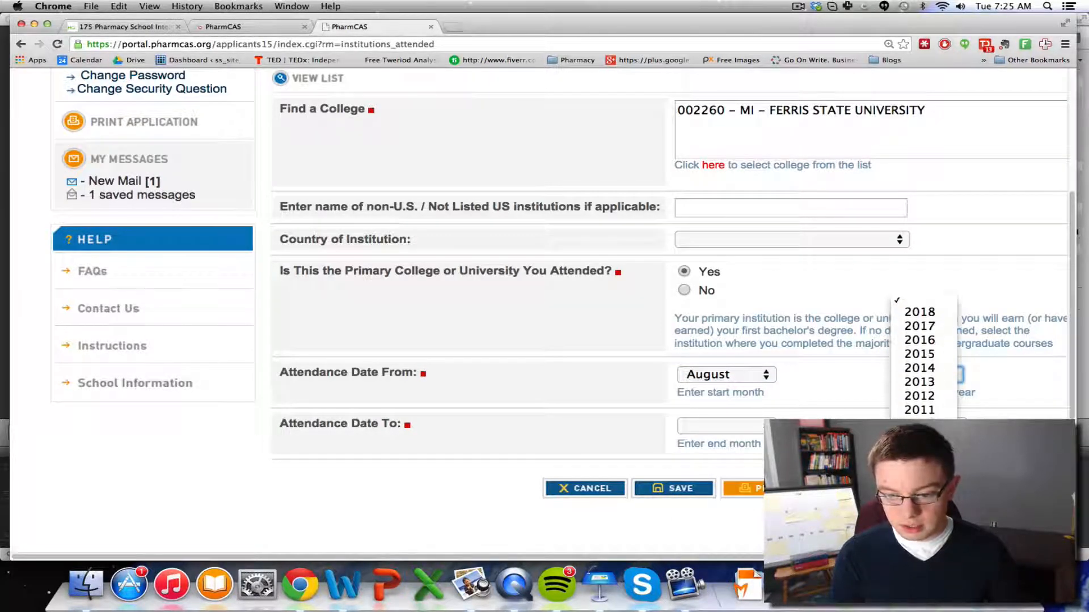
pyautogui.click(919, 494)
pyautogui.click(753, 431)
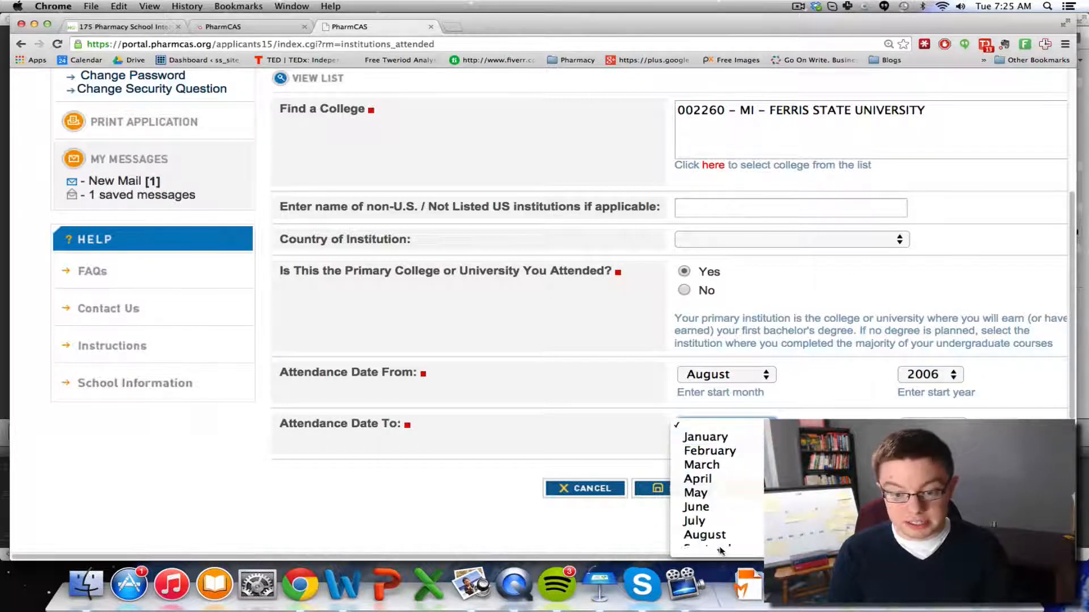
pyautogui.moveTo(721, 551)
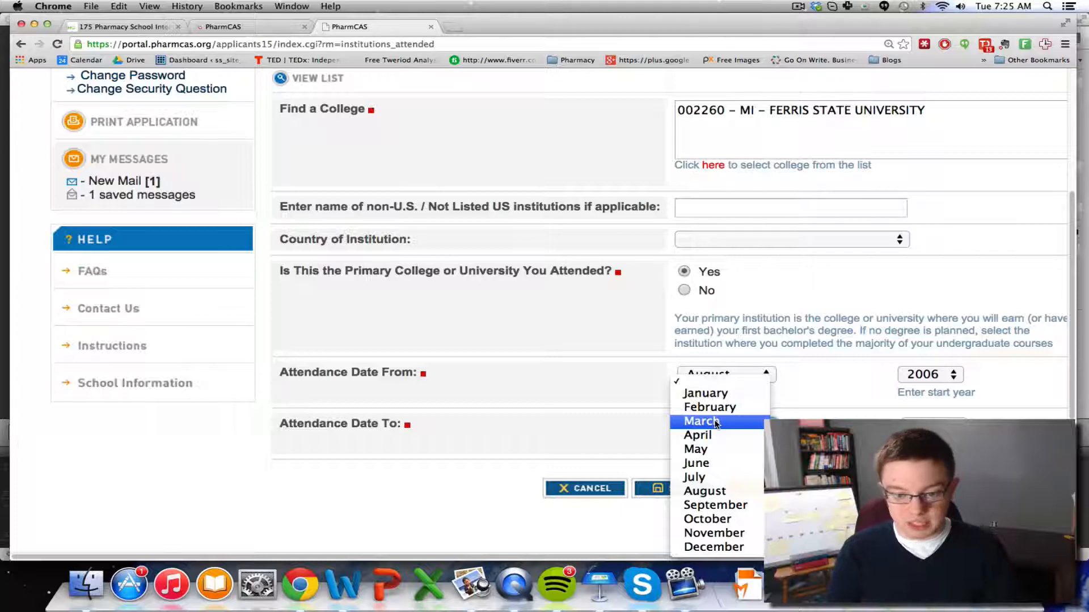
pyautogui.click(716, 546)
pyautogui.click(757, 430)
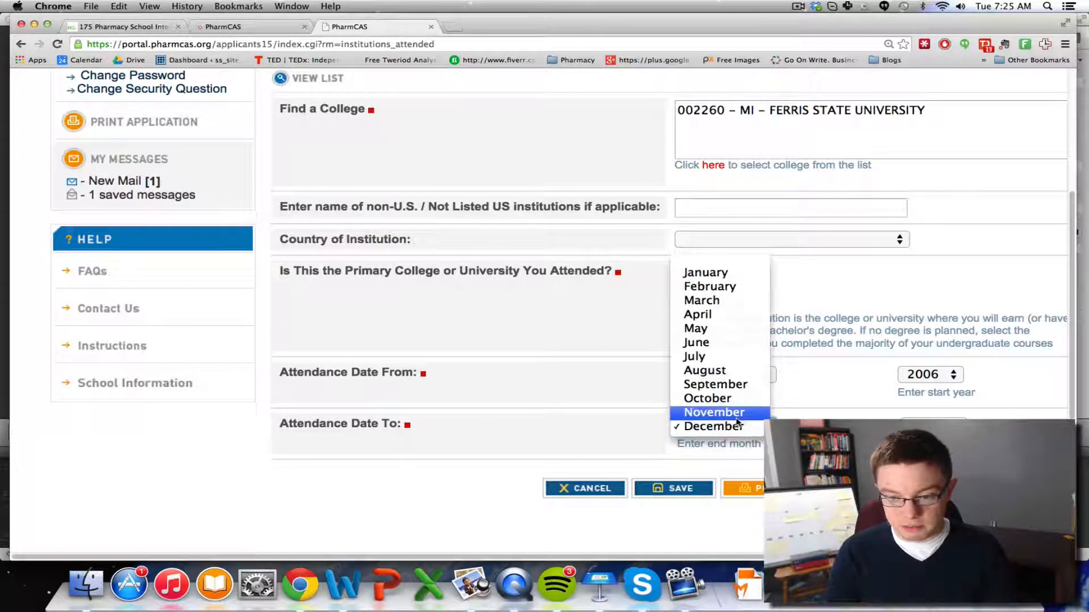
pyautogui.click(737, 412)
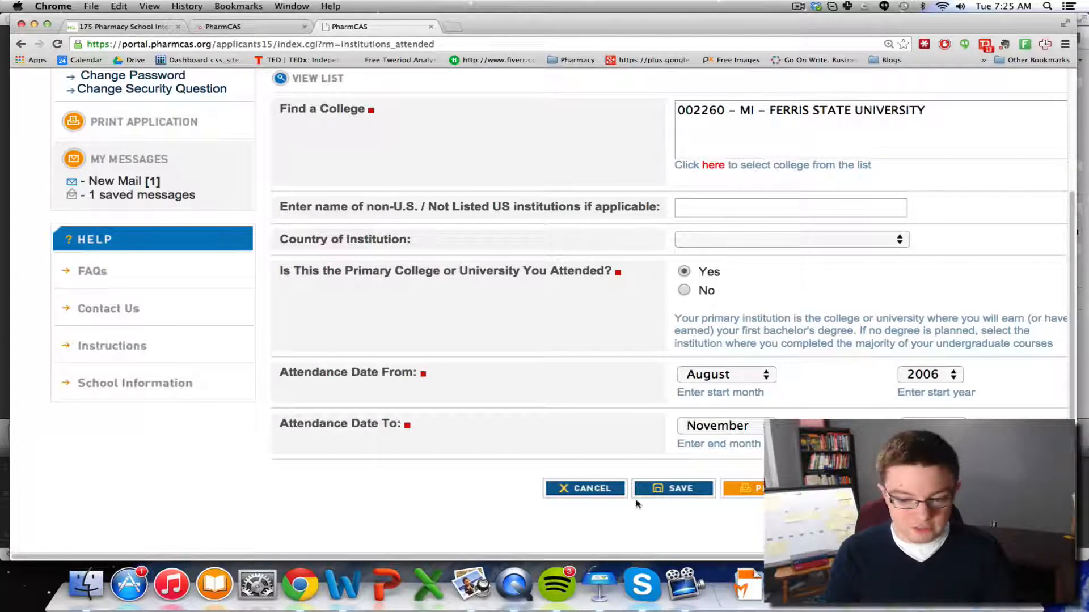
# Save the attendance entry, then set the degree to BACHELOR ARTS with status Degree Expected
pyautogui.click(667, 492)
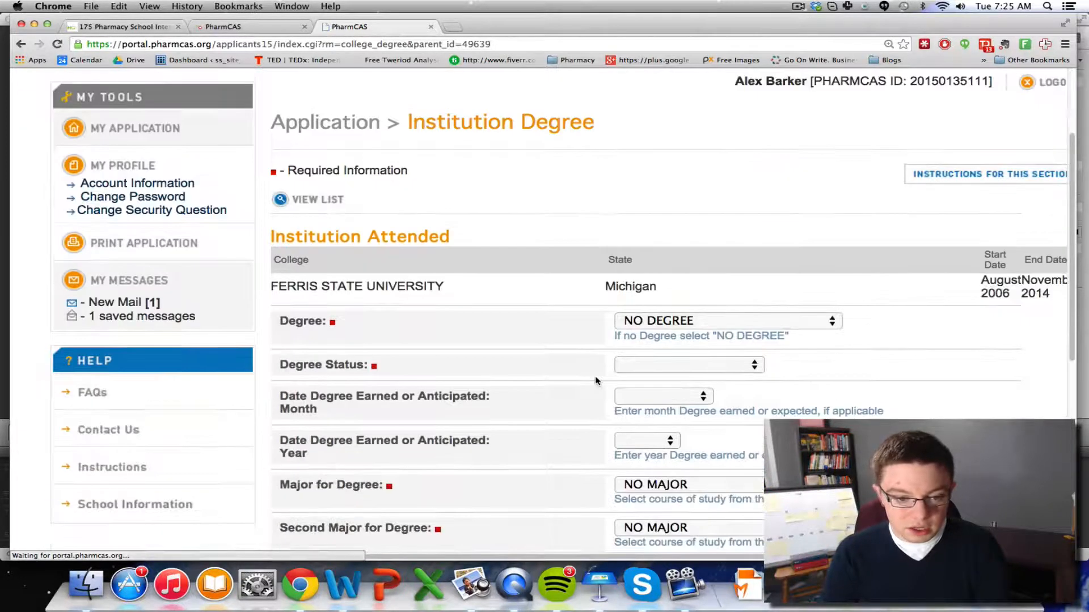
pyautogui.scroll(-5, 556, 355)
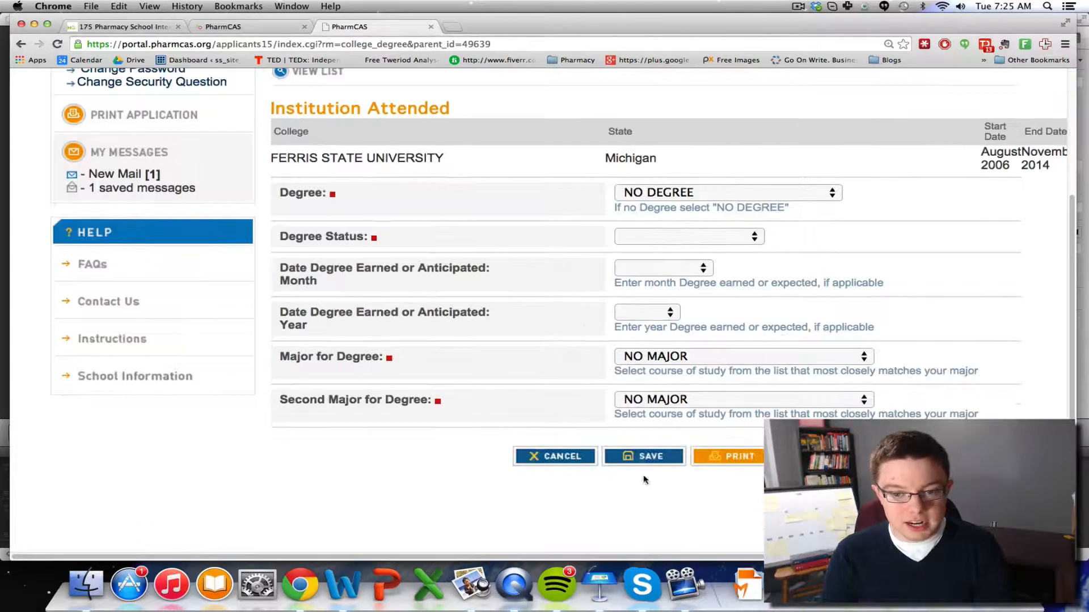
pyautogui.click(650, 194)
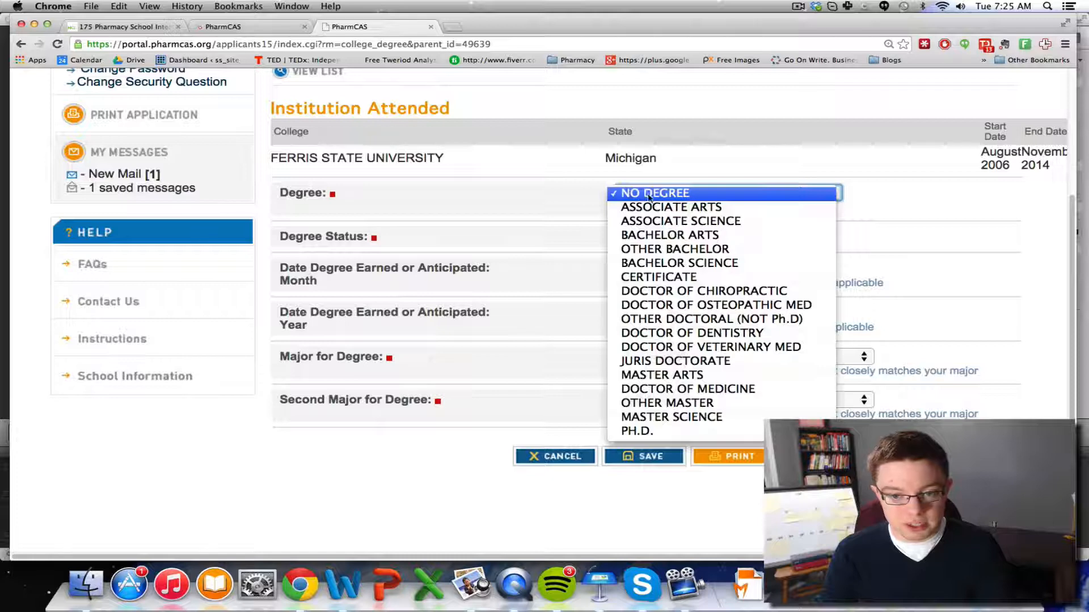
pyautogui.click(656, 235)
pyautogui.click(655, 241)
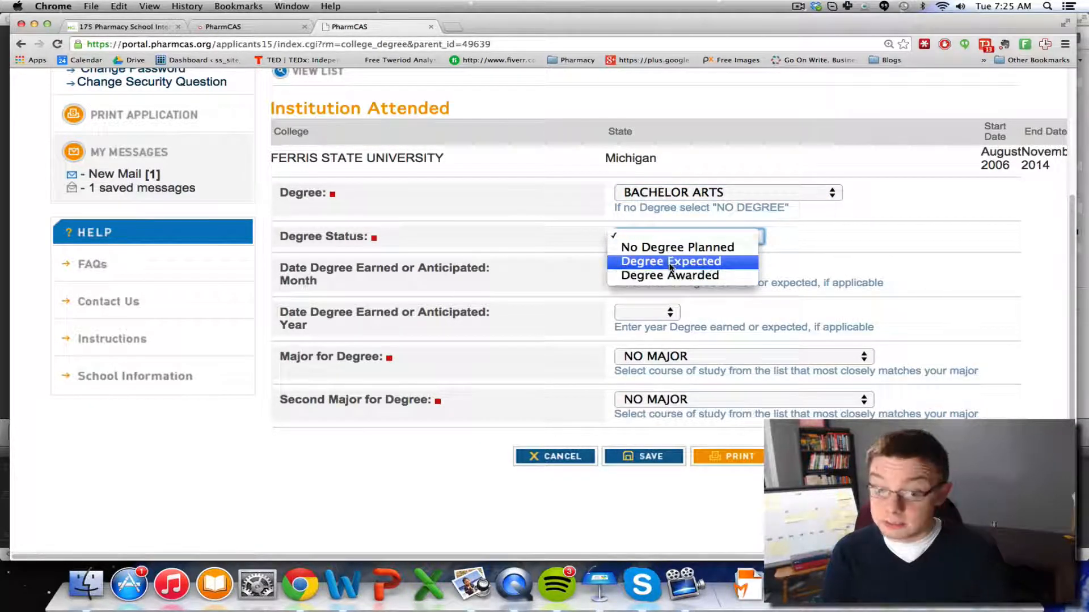
pyautogui.click(671, 261)
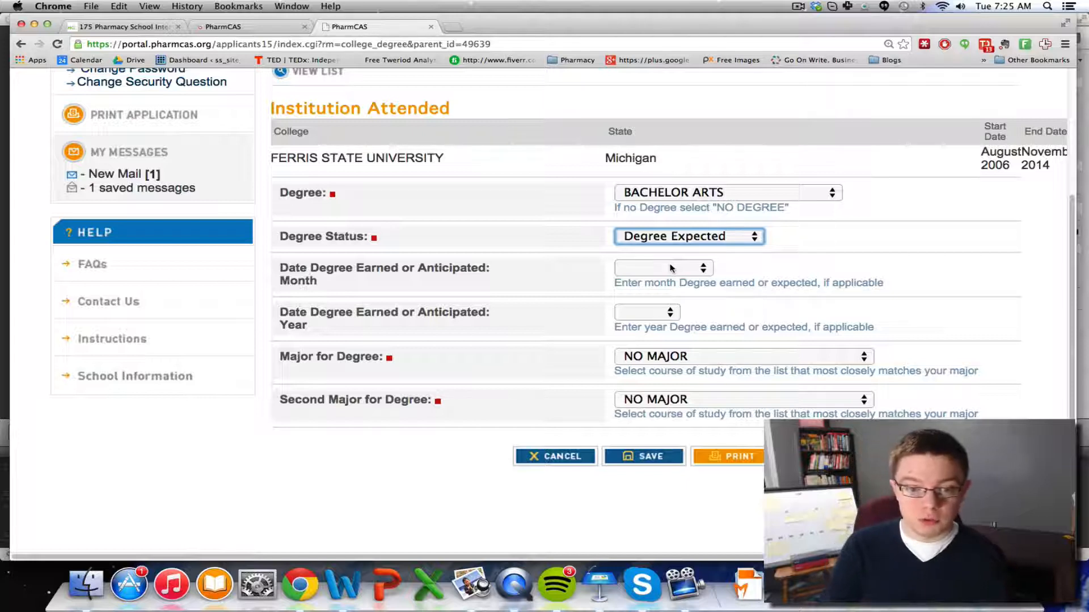
# Set the degree date to May 2014
pyautogui.click(672, 273)
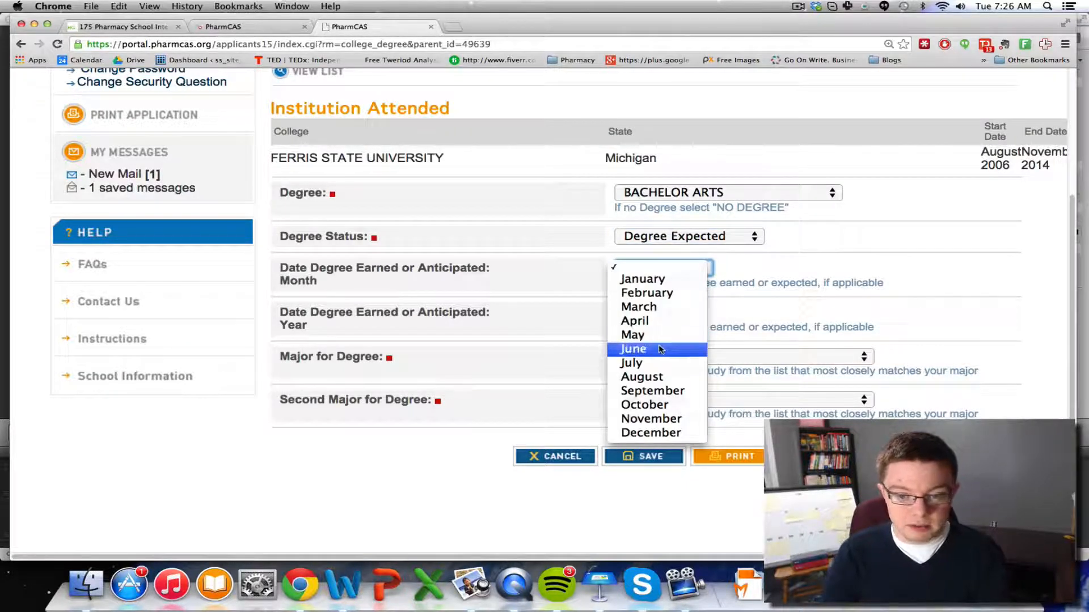
pyautogui.click(668, 335)
pyautogui.click(644, 315)
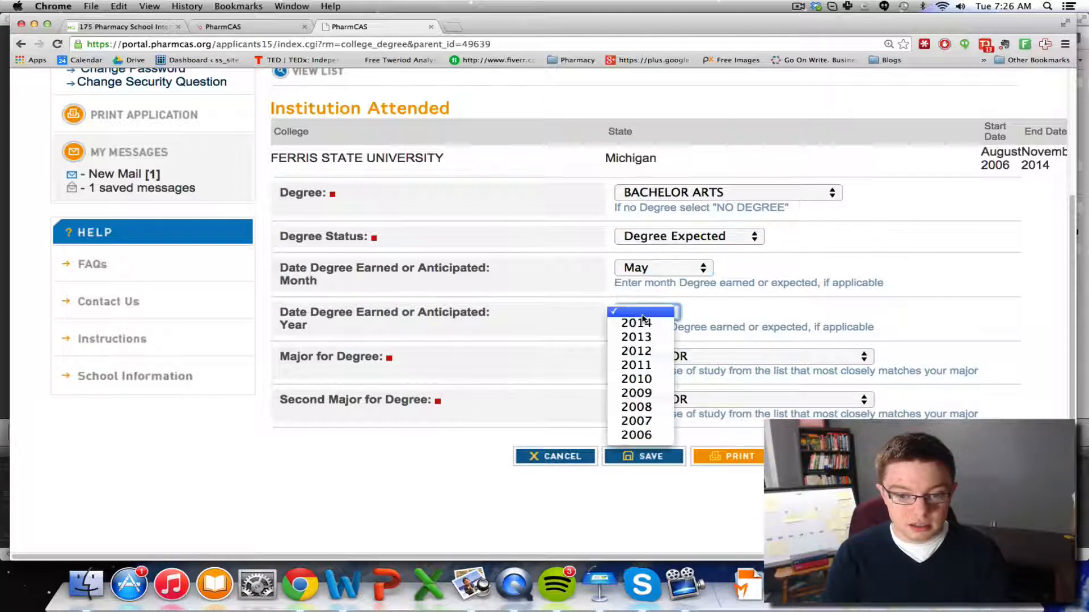
pyautogui.click(649, 328)
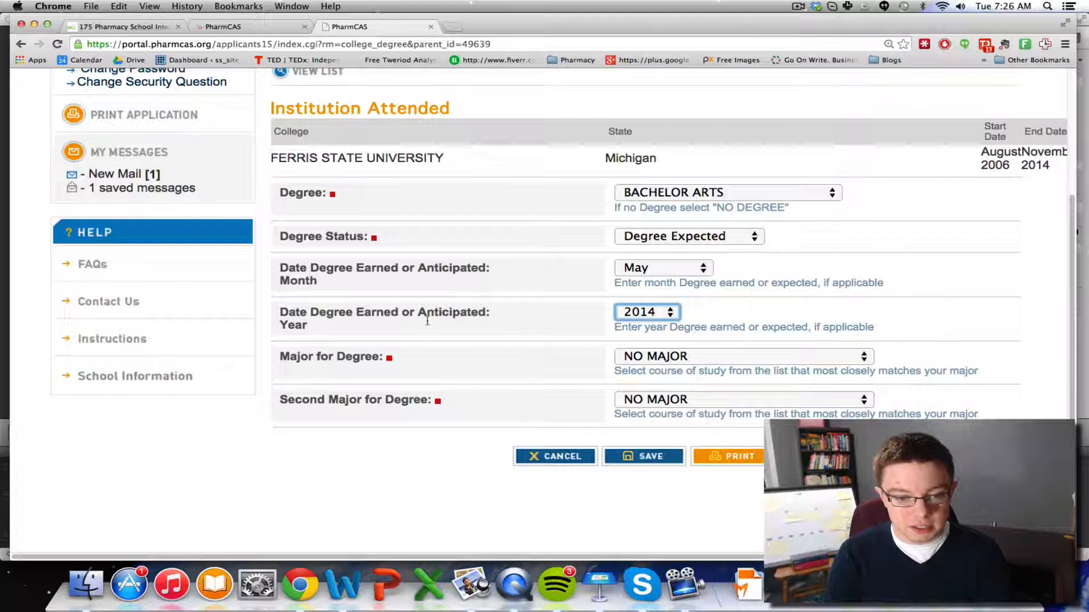
pyautogui.click(645, 310)
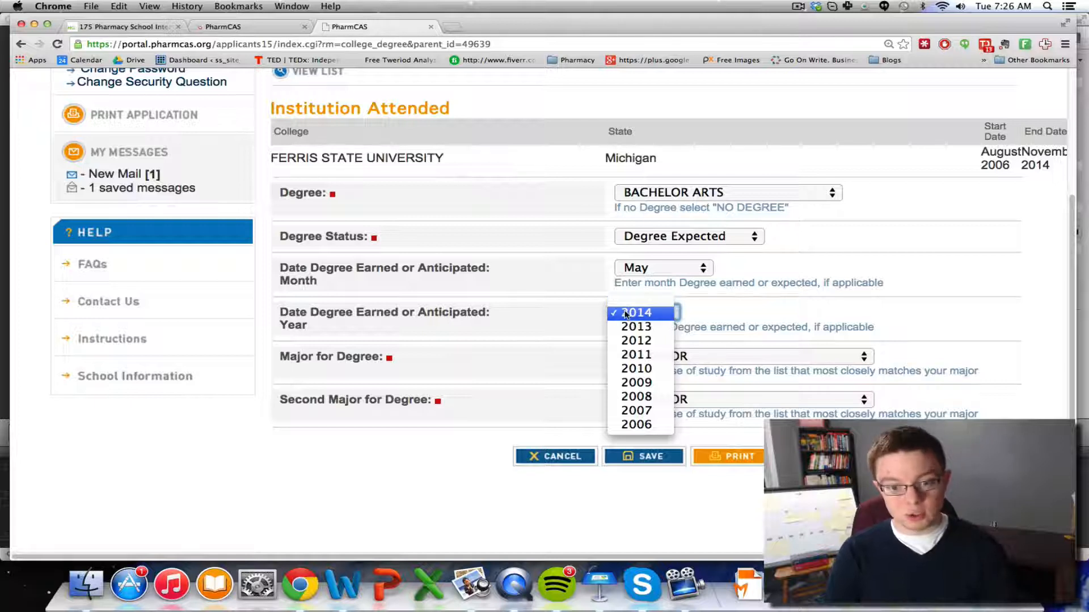
pyautogui.click(652, 300)
pyautogui.click(655, 313)
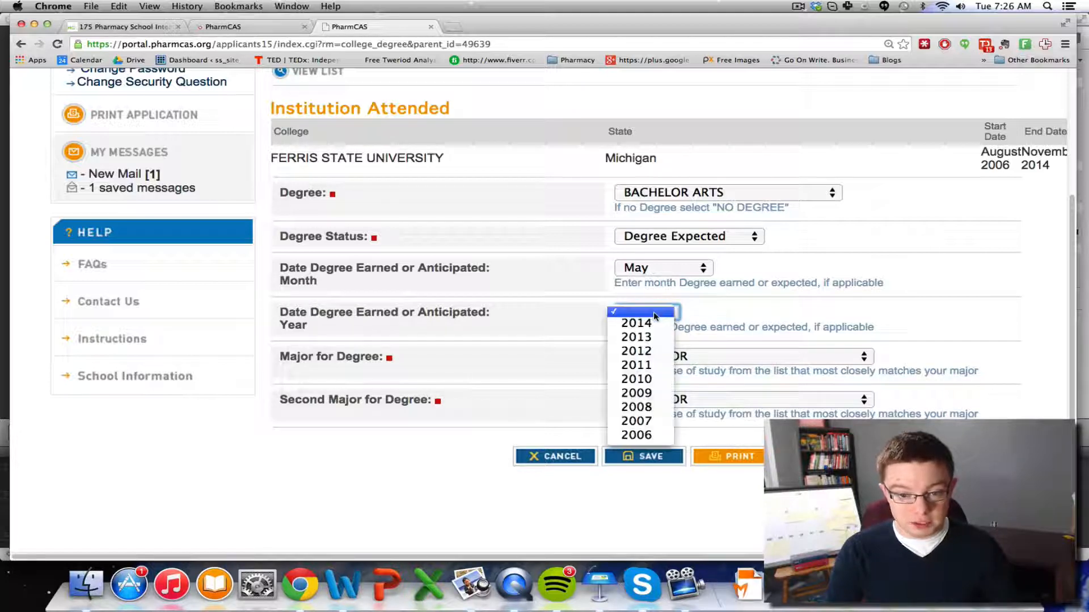
pyautogui.click(647, 321)
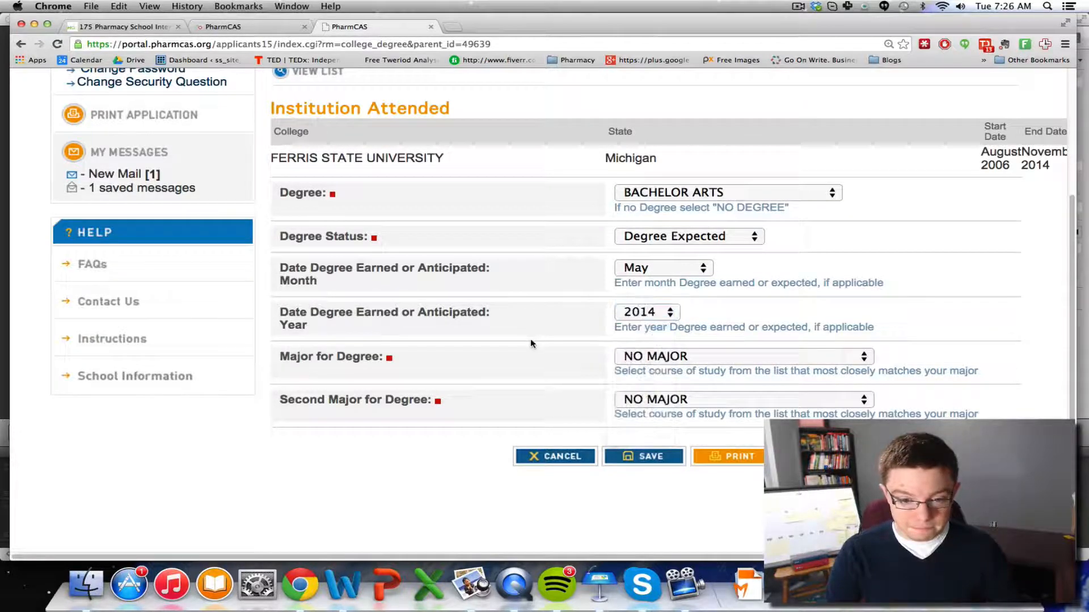
# Choose BIOCHEMISTRY as major and ACCOUNTING as second major, then save the degree
pyautogui.click(692, 363)
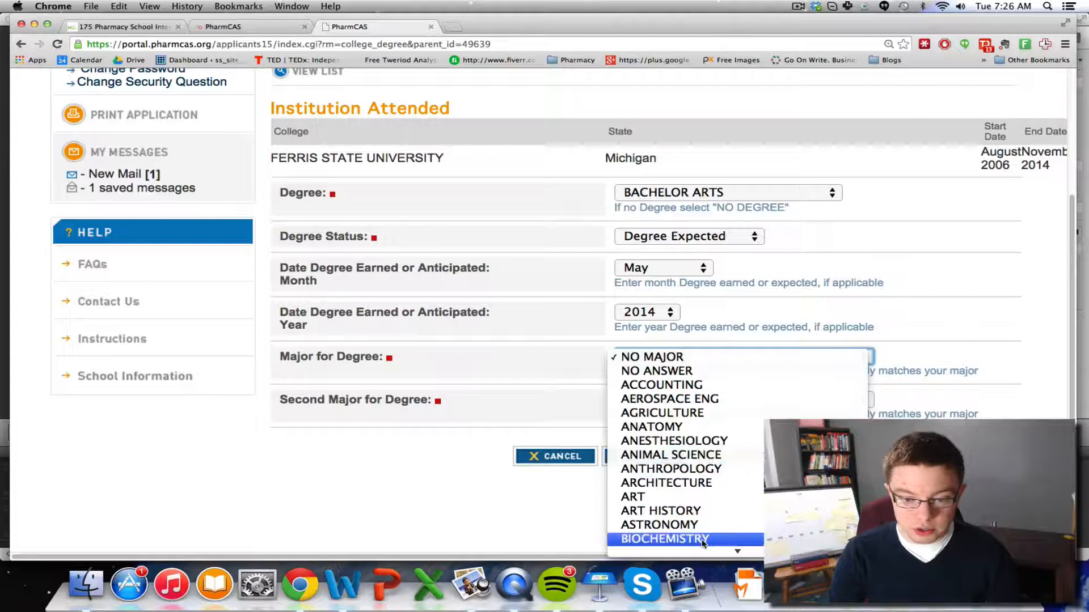
pyautogui.click(686, 469)
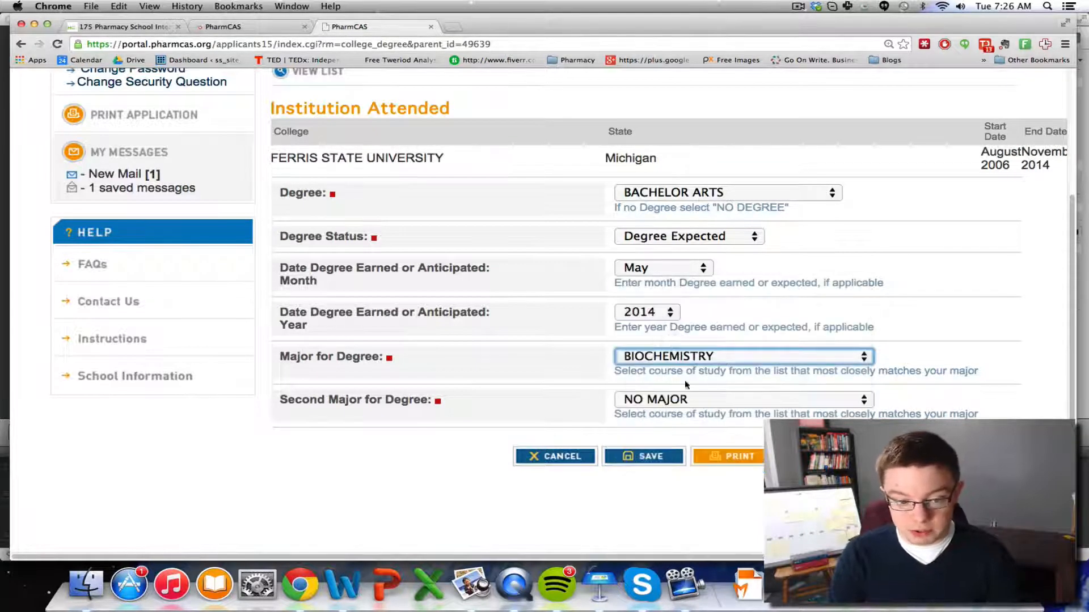
pyautogui.click(686, 400)
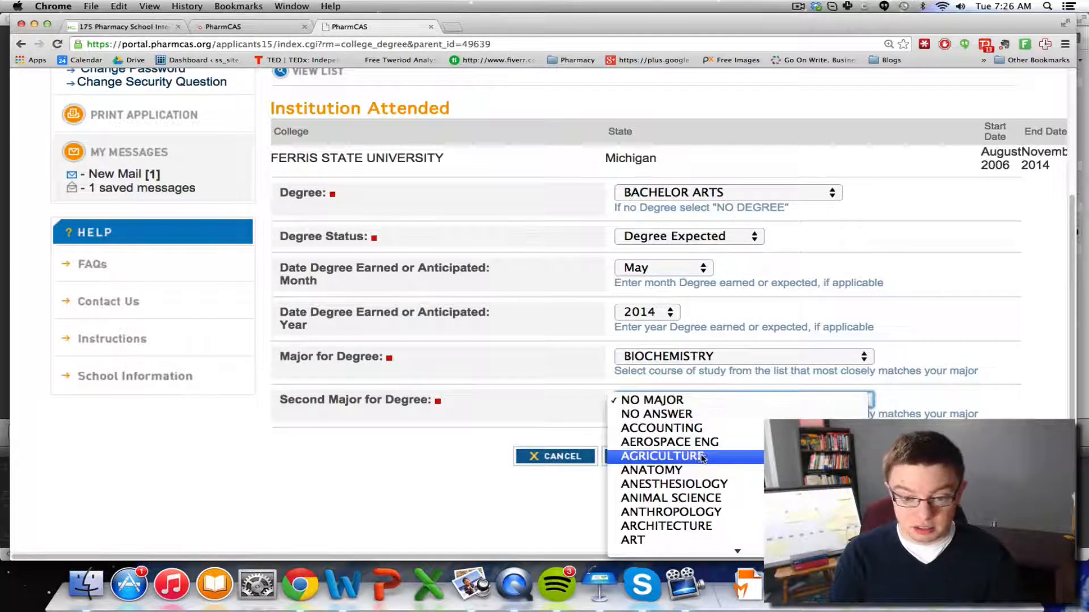
pyautogui.click(680, 428)
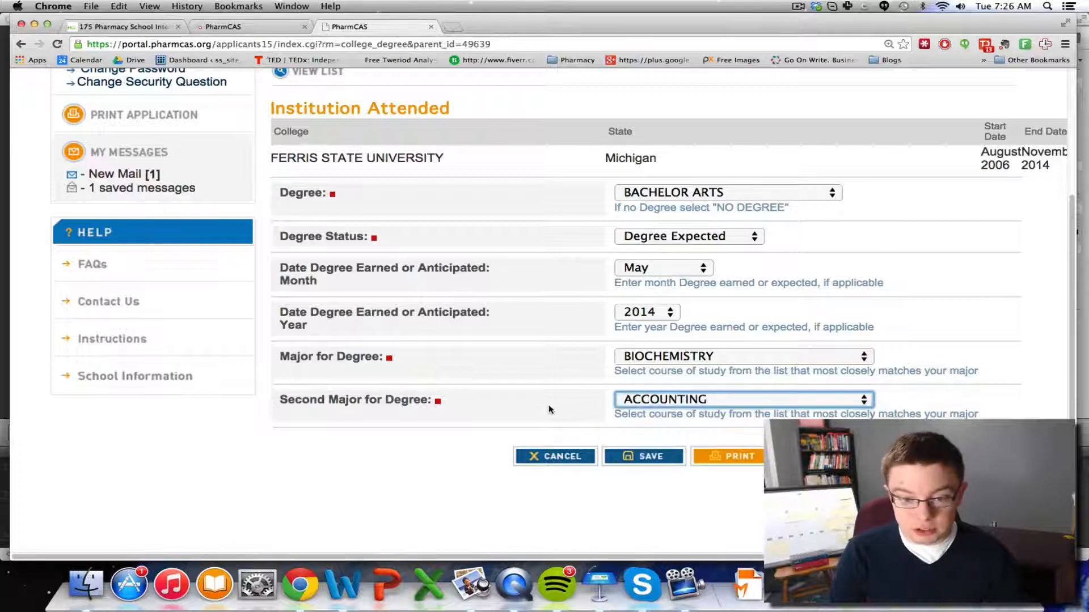
pyautogui.click(555, 412)
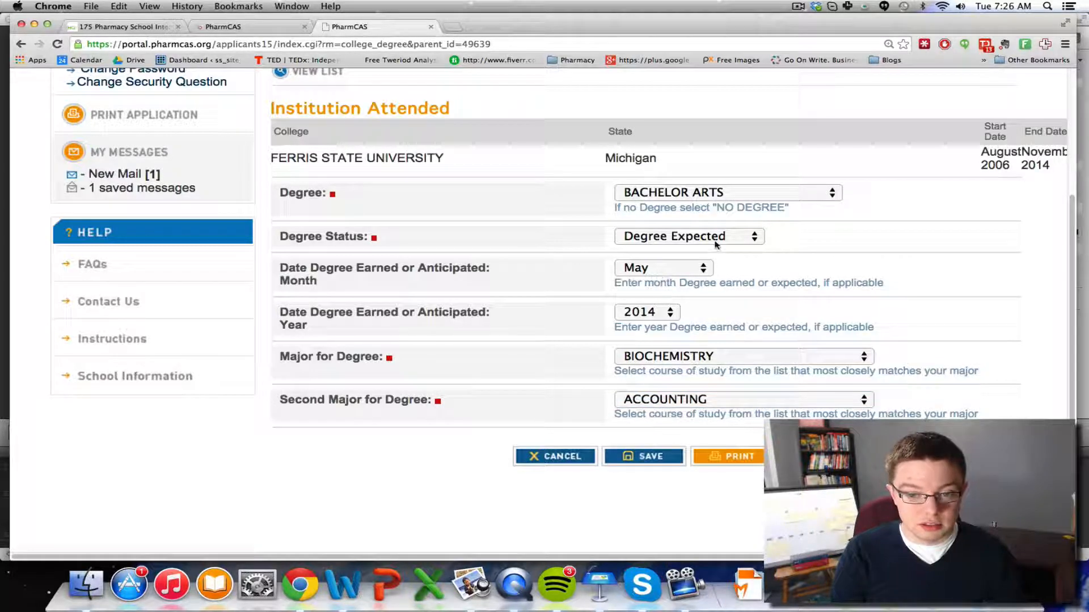
pyautogui.click(643, 459)
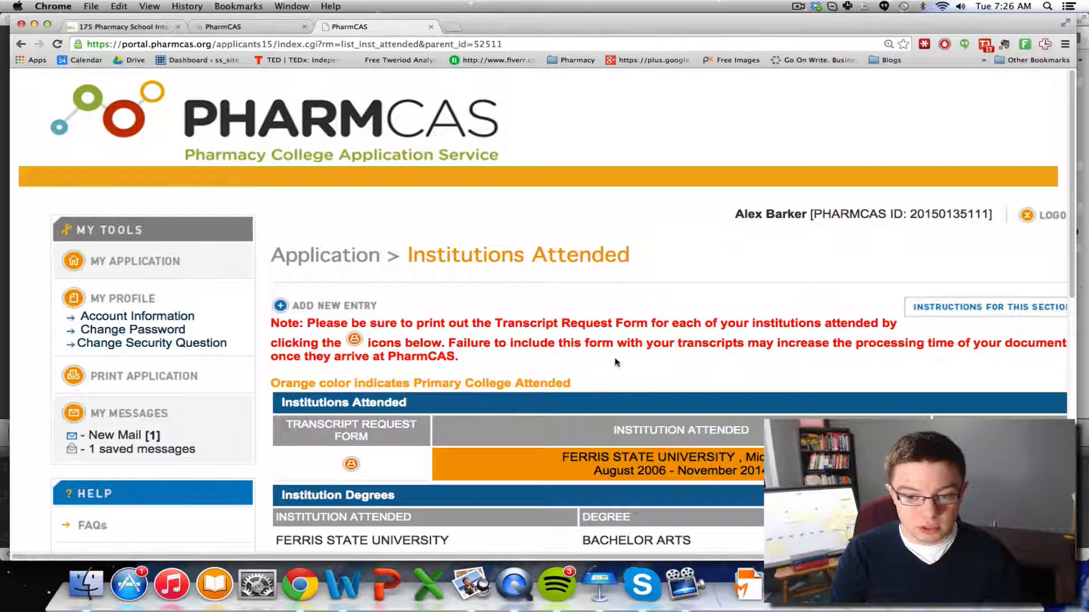
pyautogui.scroll(-5, 617, 362)
pyautogui.scroll(3, 617, 358)
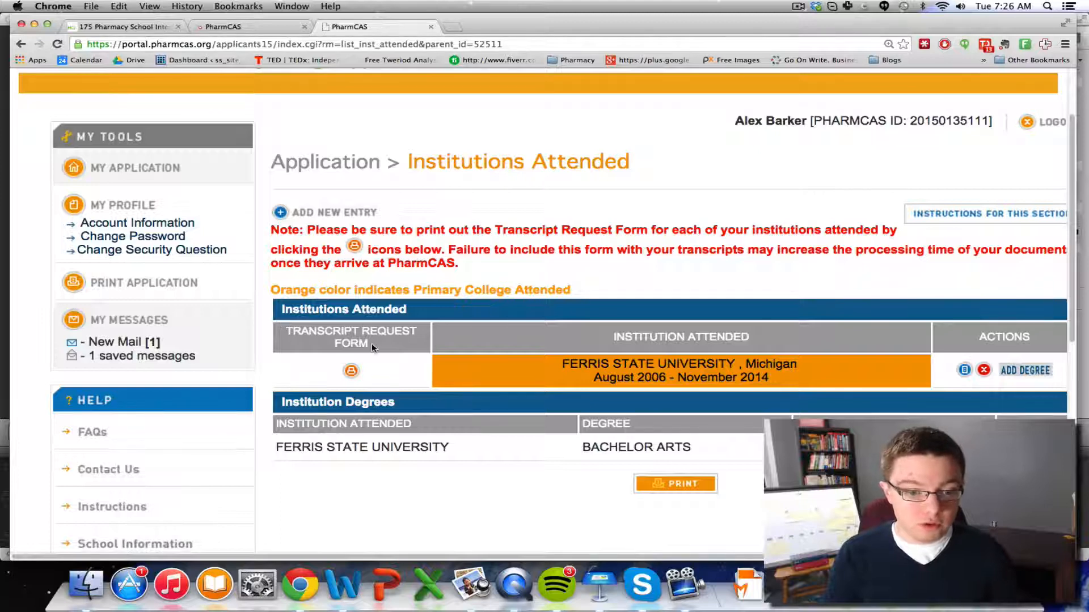
pyautogui.click(350, 371)
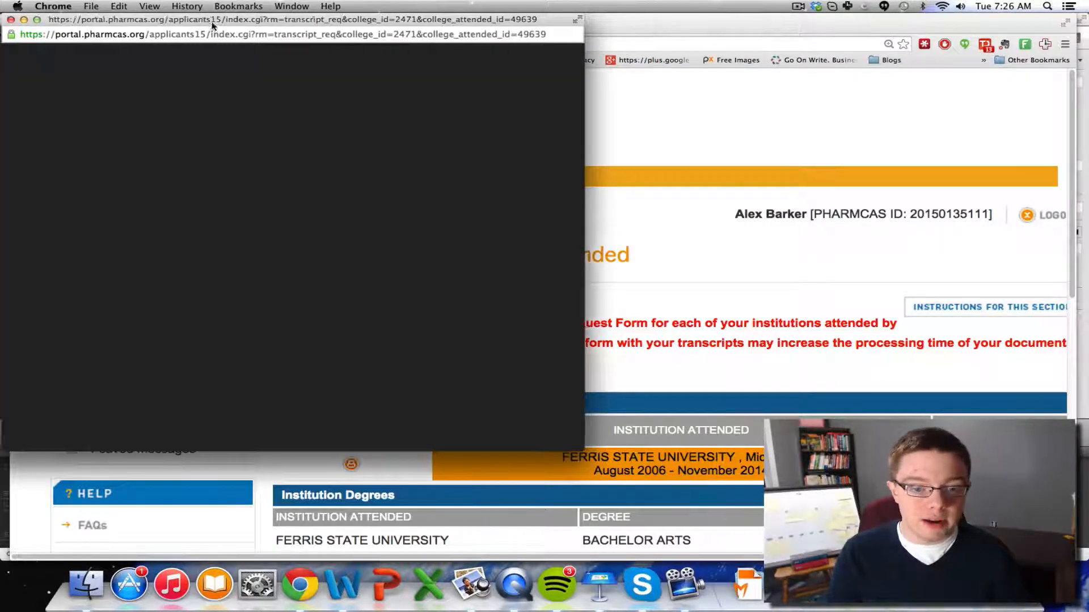
pyautogui.moveTo(208, 25); pyautogui.dragTo(364, 35)
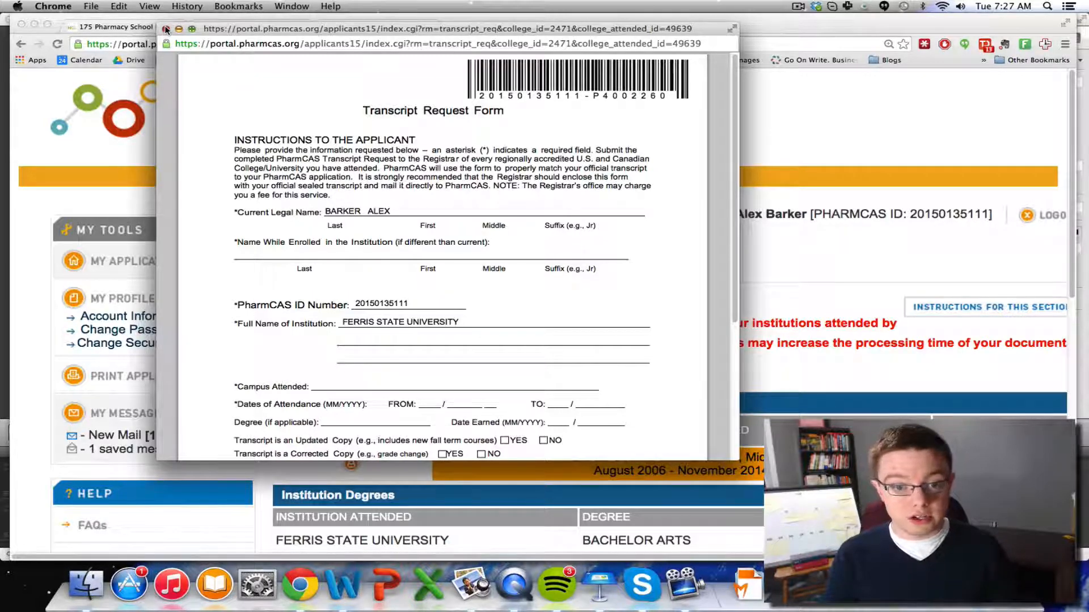
# Close the transcript request form, return home, and open Coursework under Academic History
pyautogui.click(166, 29)
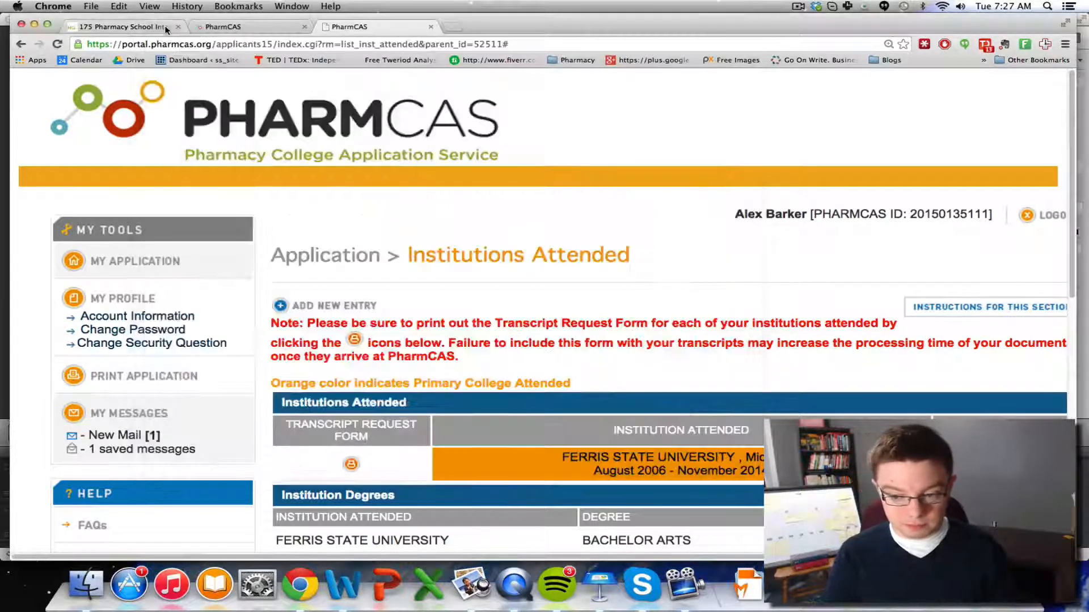
pyautogui.scroll(-3, 510, 377)
pyautogui.scroll(3, 511, 375)
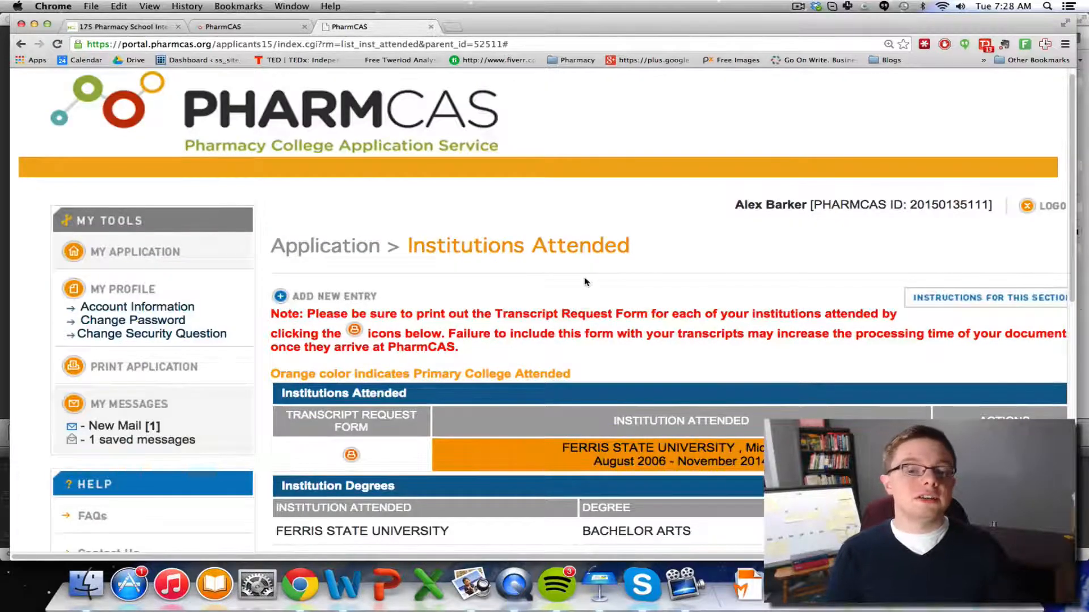
pyautogui.scroll(-3, 586, 282)
pyautogui.scroll(2, 148, 170)
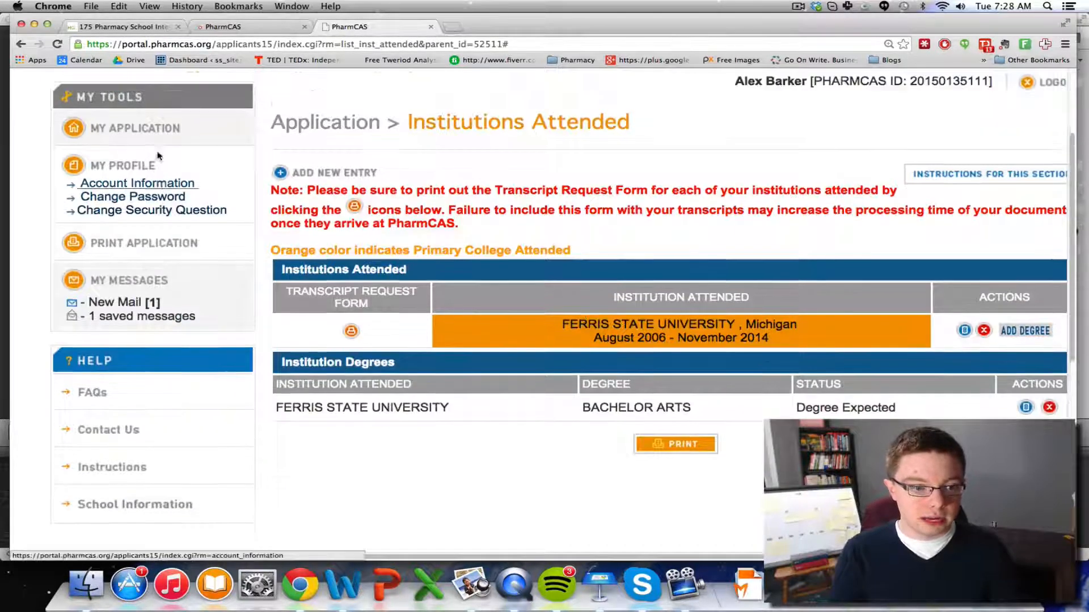
pyautogui.click(140, 188)
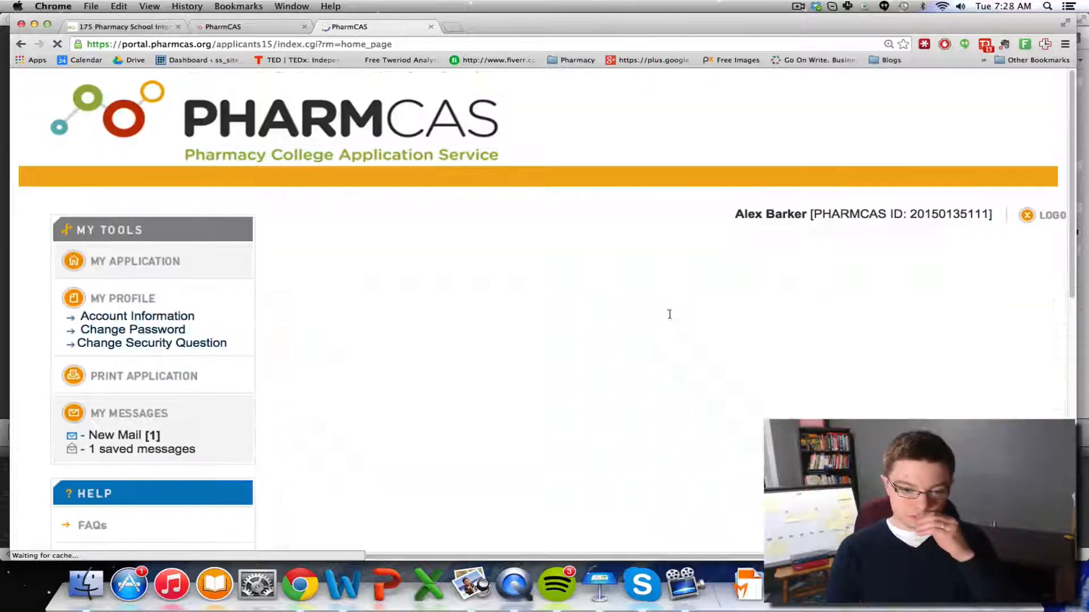
pyautogui.scroll(-6, 557, 338)
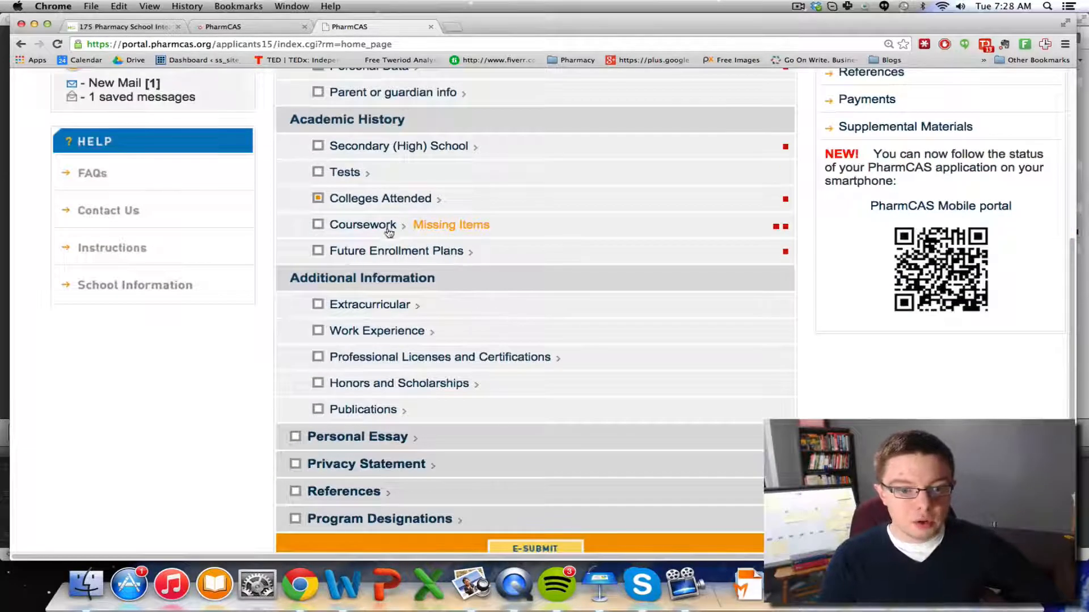
pyautogui.click(389, 230)
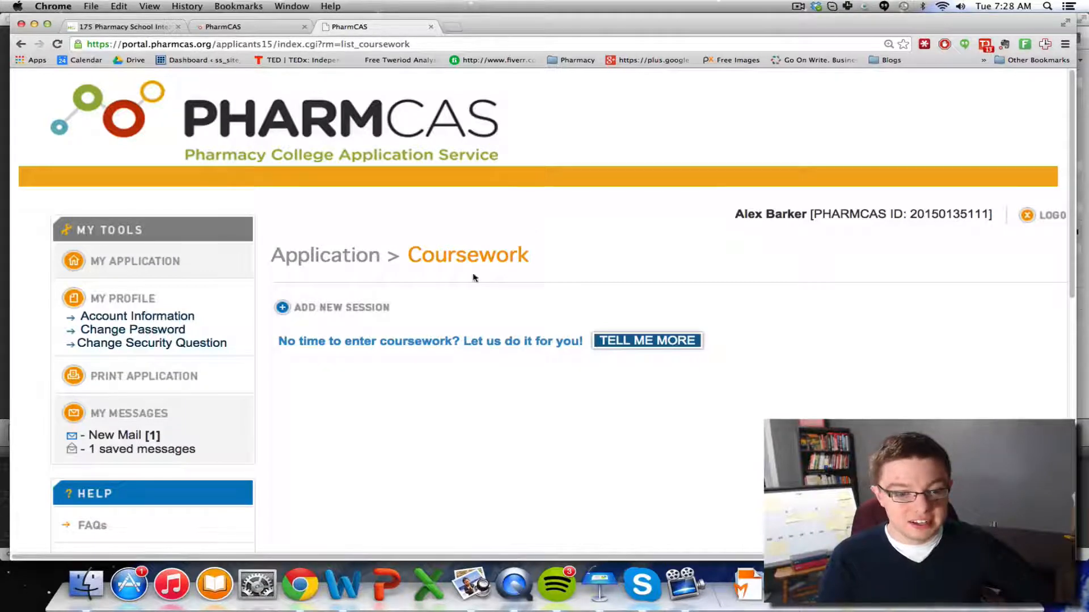
# Start a new session for Ferris State University with academic status Fr (Freshman)
pyautogui.click(382, 308)
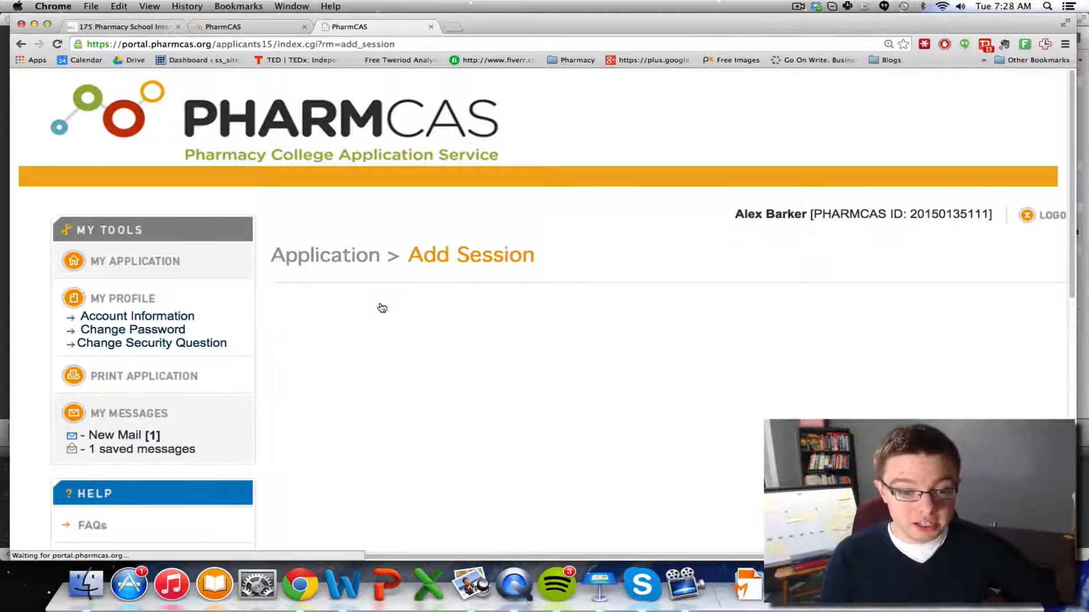
pyautogui.scroll(-3, 382, 306)
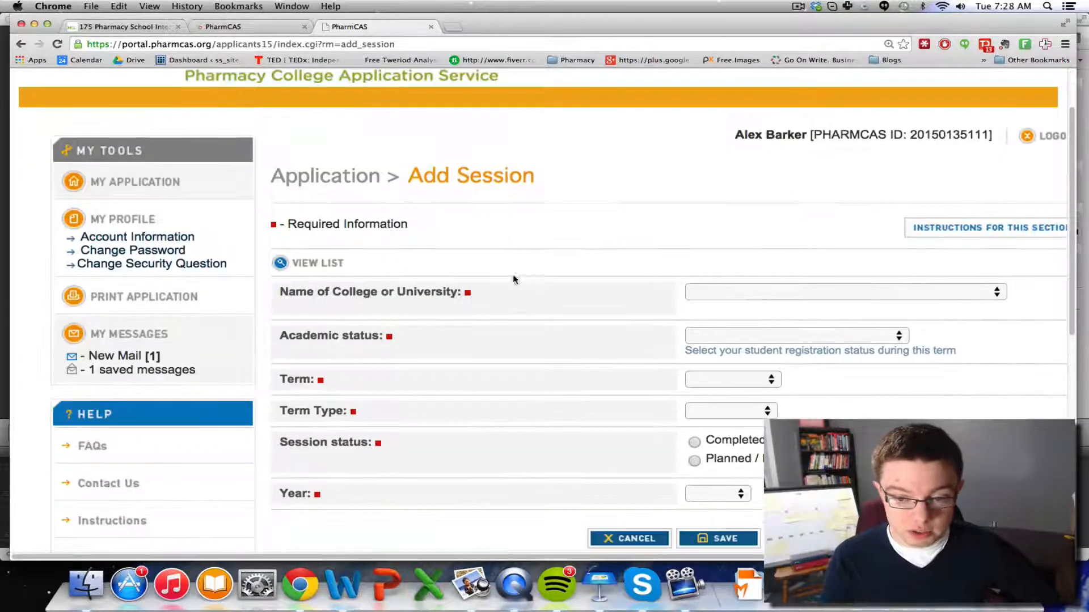
pyautogui.click(743, 294)
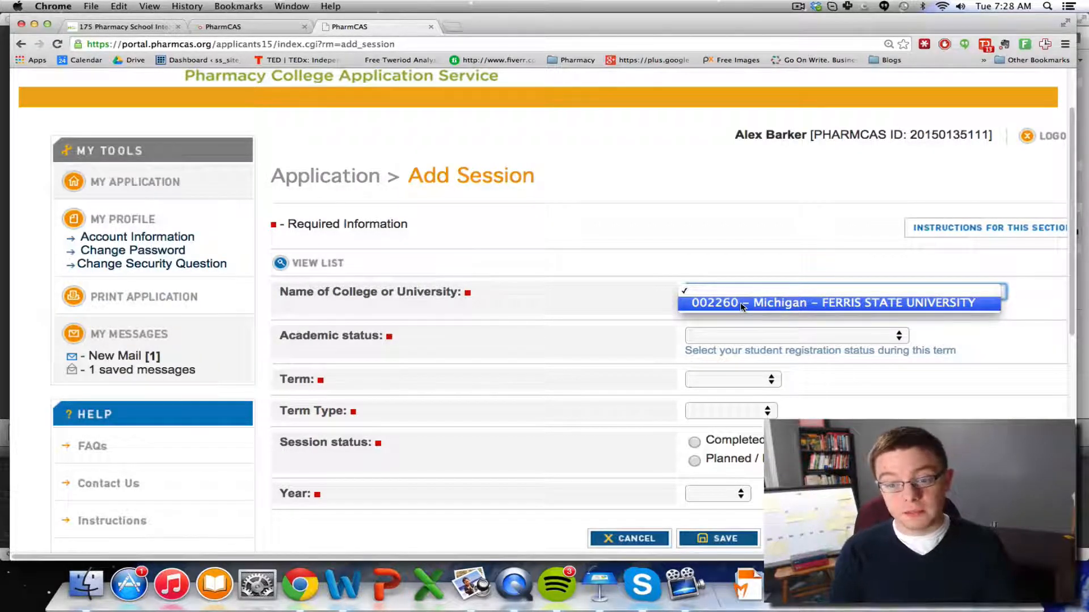
pyautogui.click(740, 302)
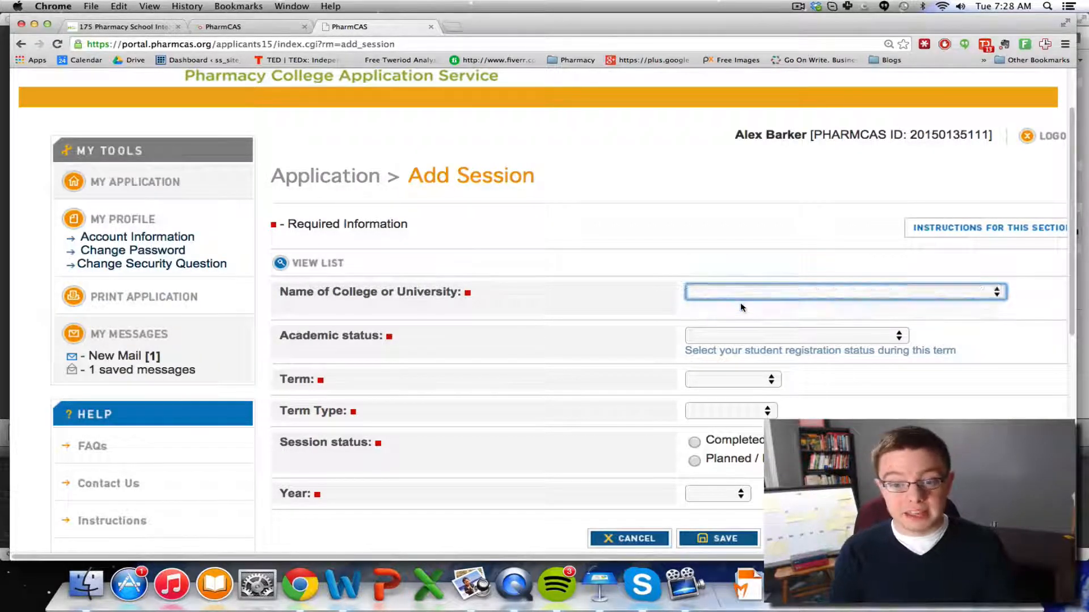
pyautogui.click(740, 336)
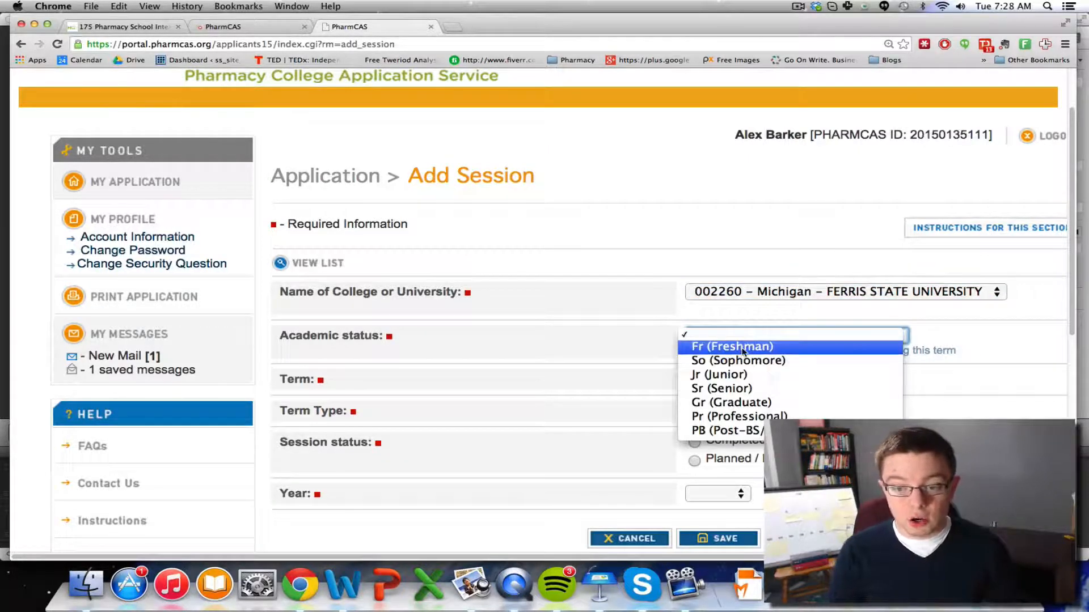
pyautogui.click(676, 356)
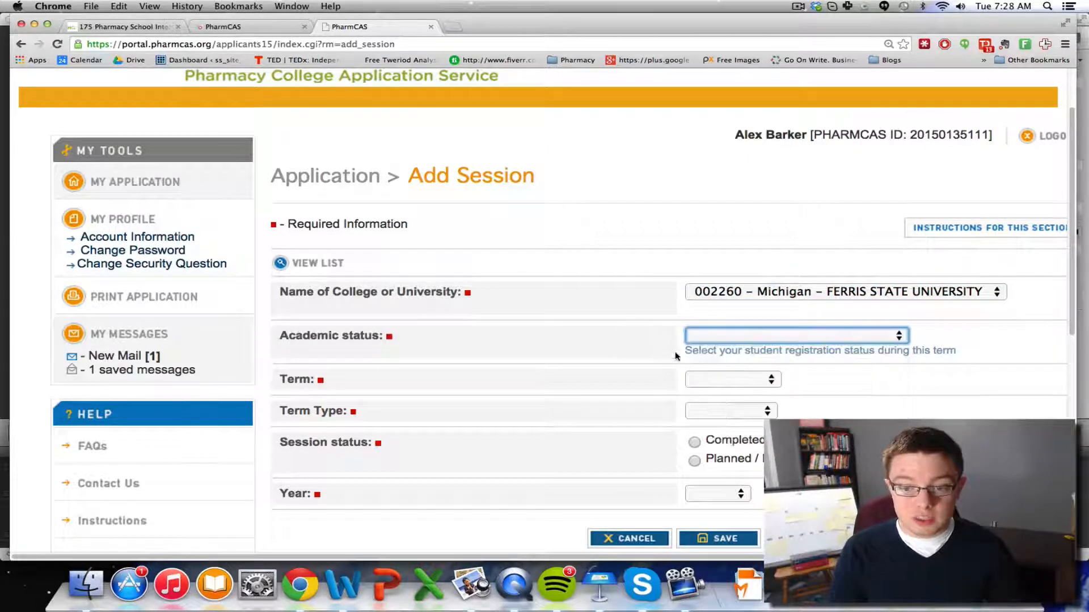
pyautogui.click(702, 336)
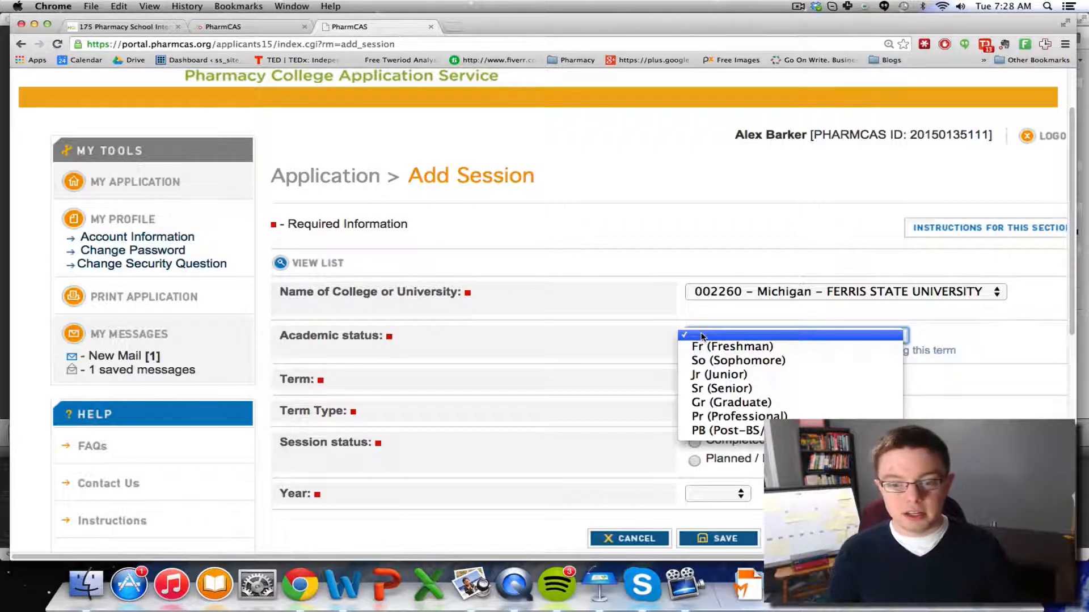
pyautogui.click(703, 346)
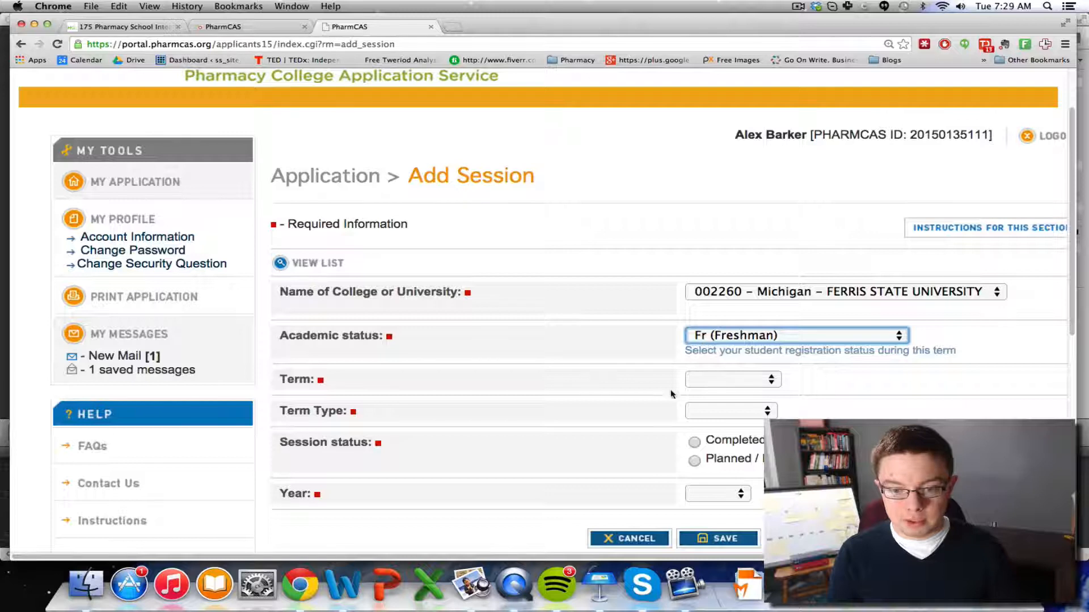
# Set the session to Winter, Semester, Completed, year 2006, and save it
pyautogui.click(715, 380)
pyautogui.click(718, 389)
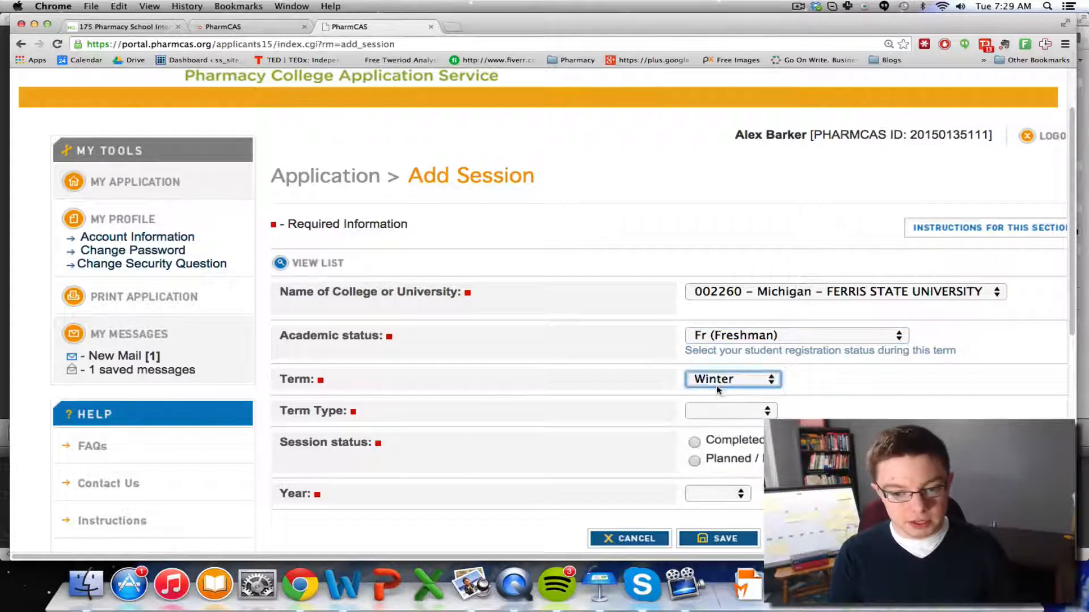
pyautogui.click(744, 412)
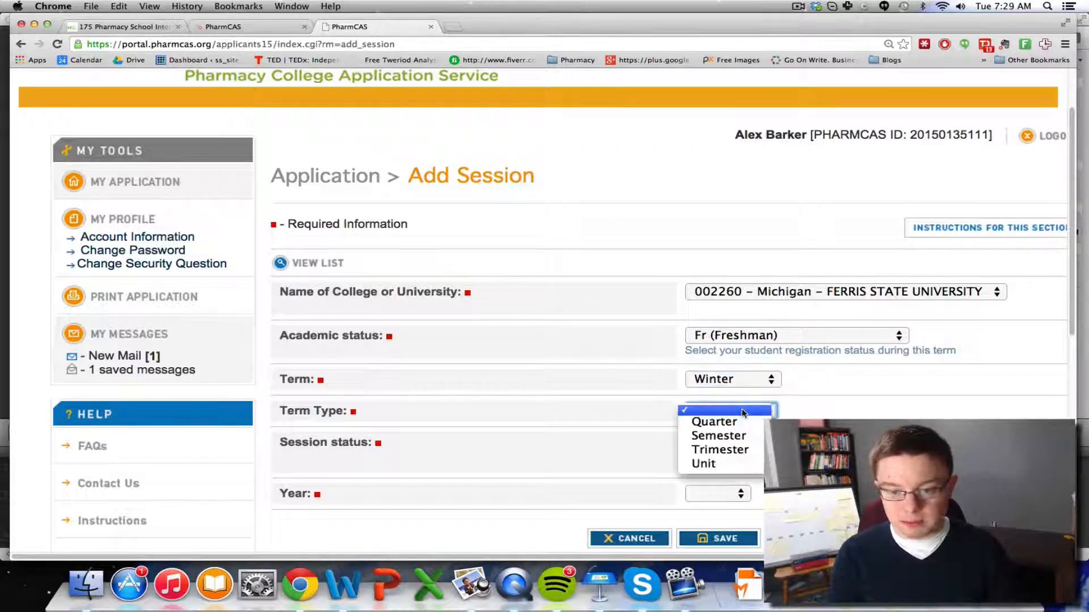
pyautogui.click(746, 444)
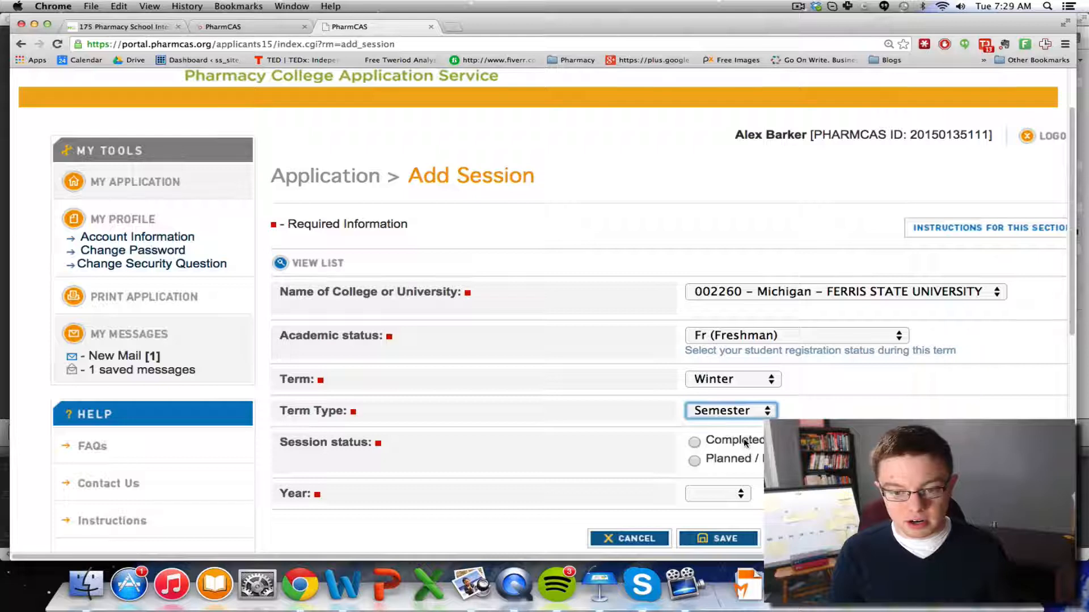
pyautogui.click(696, 443)
pyautogui.scroll(-3, 660, 436)
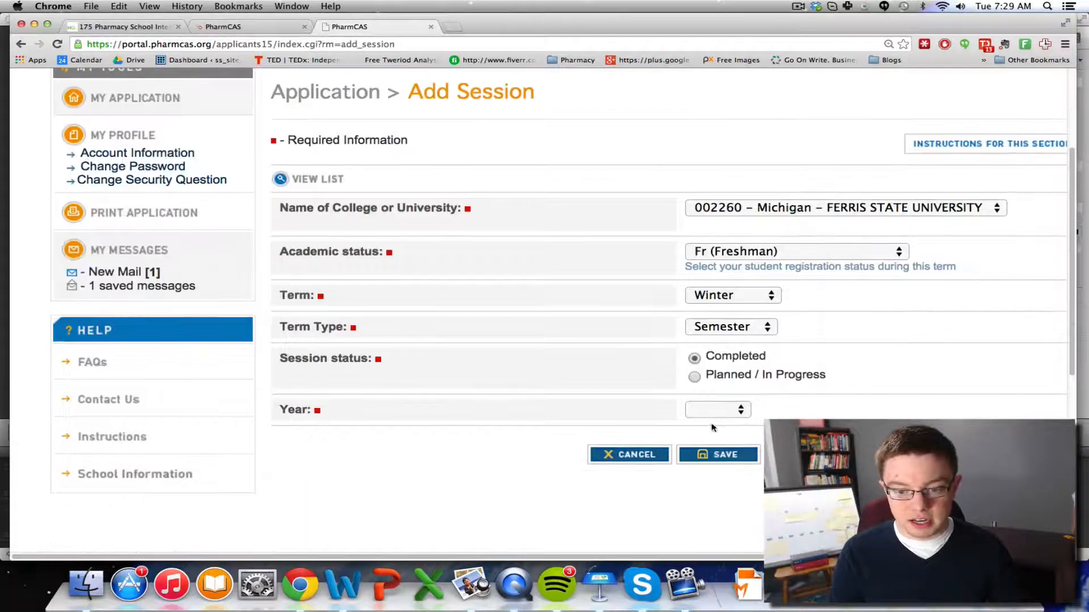
pyautogui.click(716, 411)
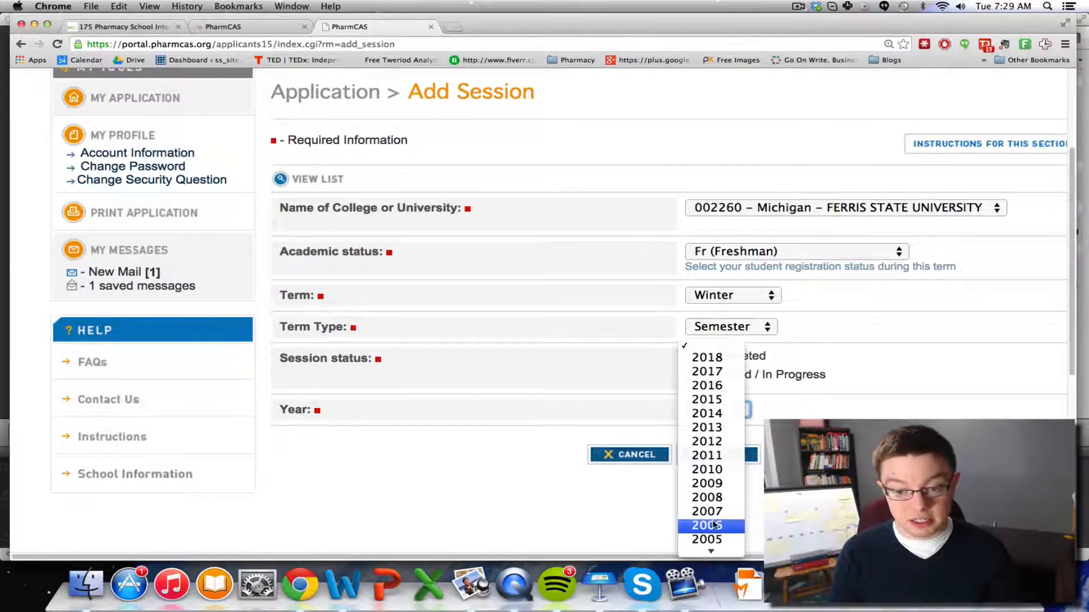
pyautogui.click(711, 525)
pyautogui.click(710, 457)
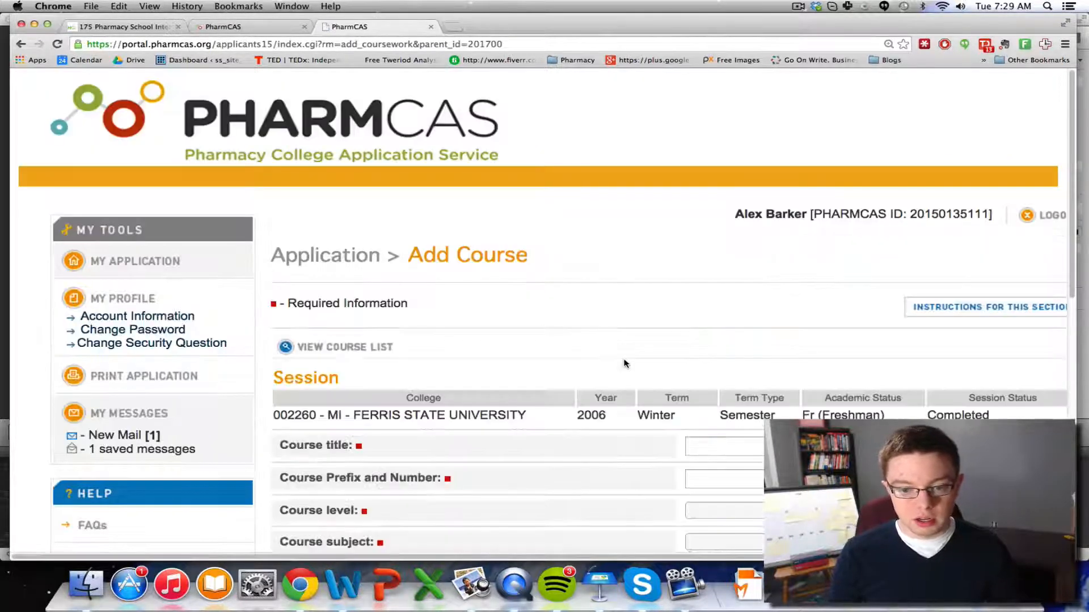
# Enter course title 'Calculas' and course prefix and number 0101010
pyautogui.scroll(-5, 626, 362)
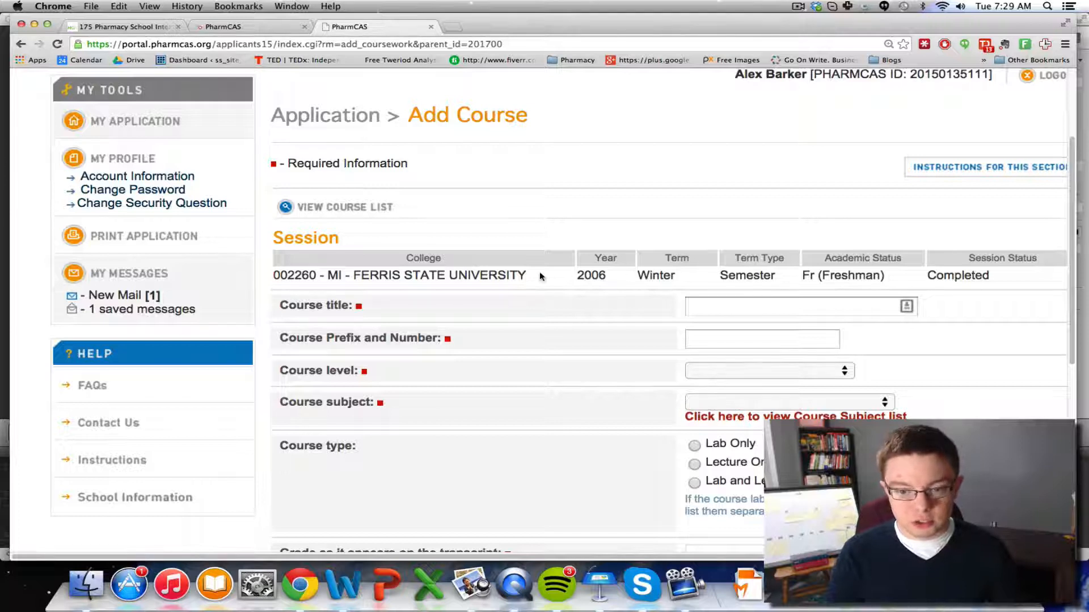
pyautogui.click(799, 305)
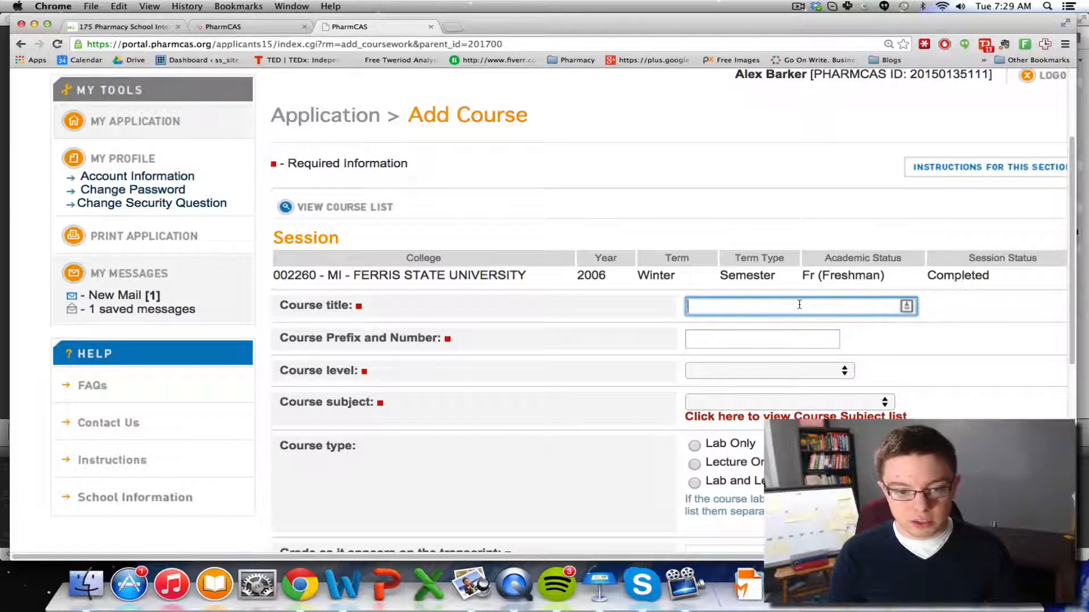
pyautogui.write('C')
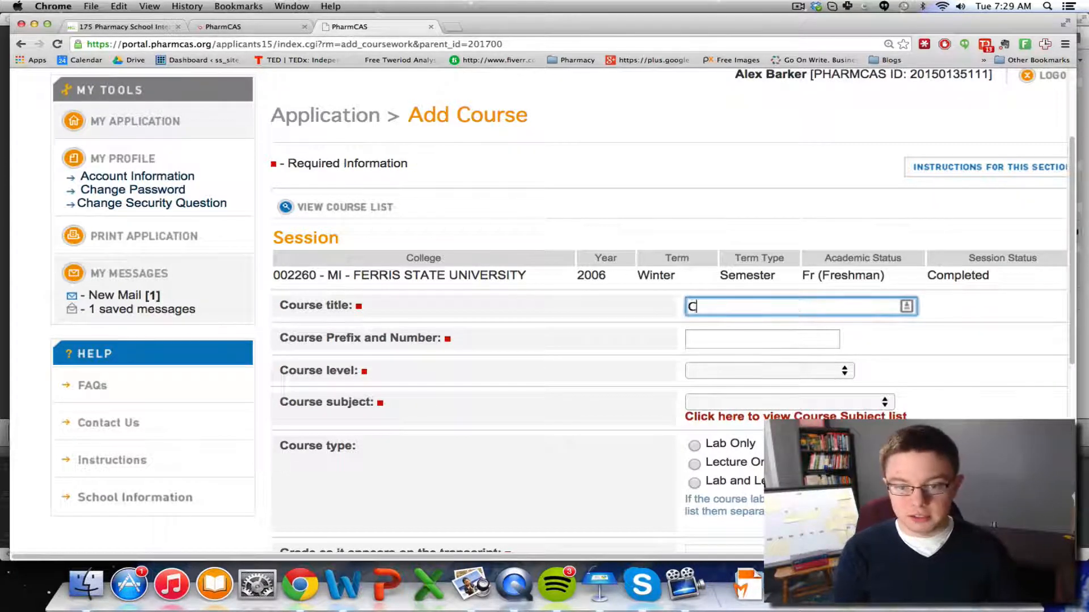
pyautogui.write('acl')
pyautogui.press('BackSpace')
pyautogui.press('BackSpace')
pyautogui.write('lc')
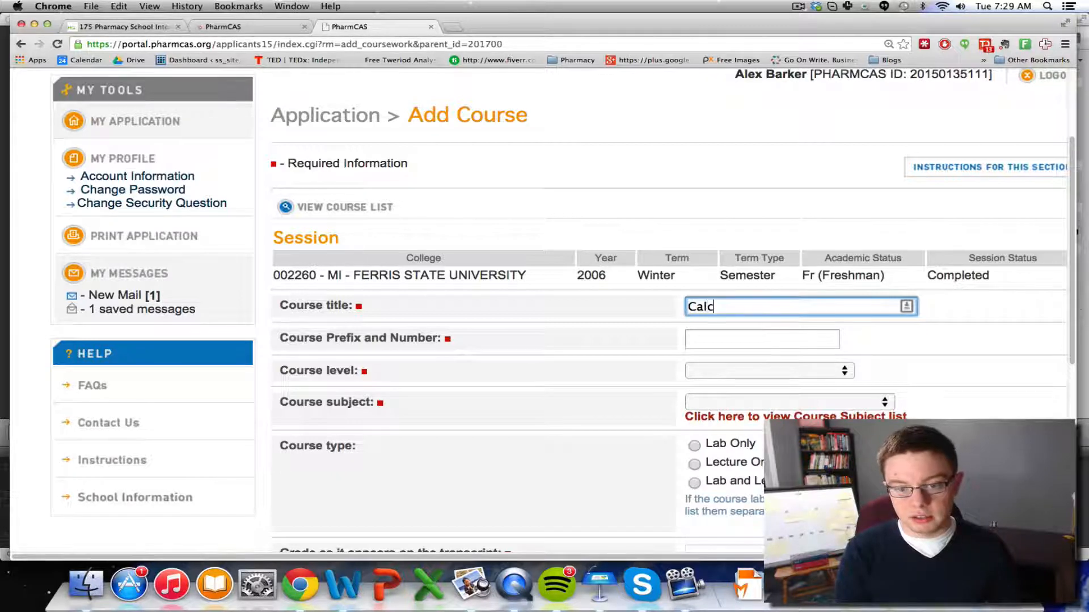
pyautogui.write('ulas')
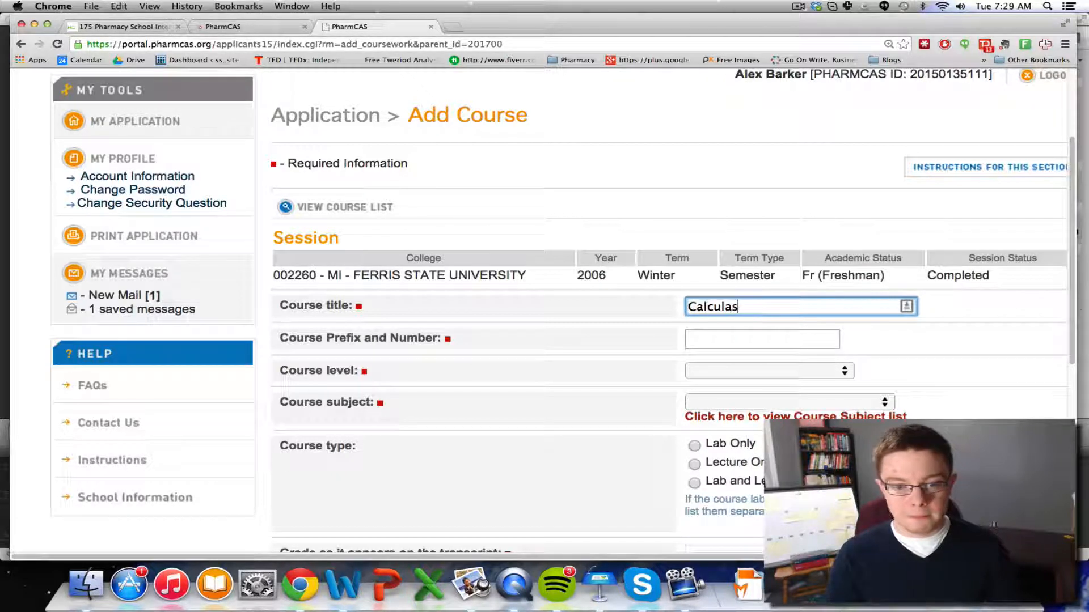
pyautogui.click(793, 338)
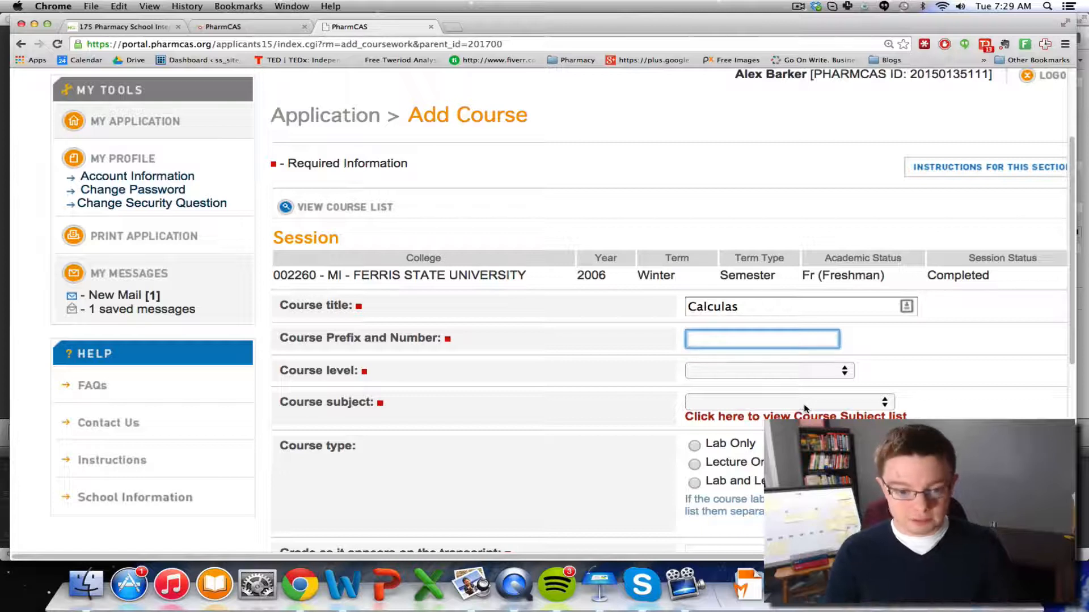
pyautogui.write('0')
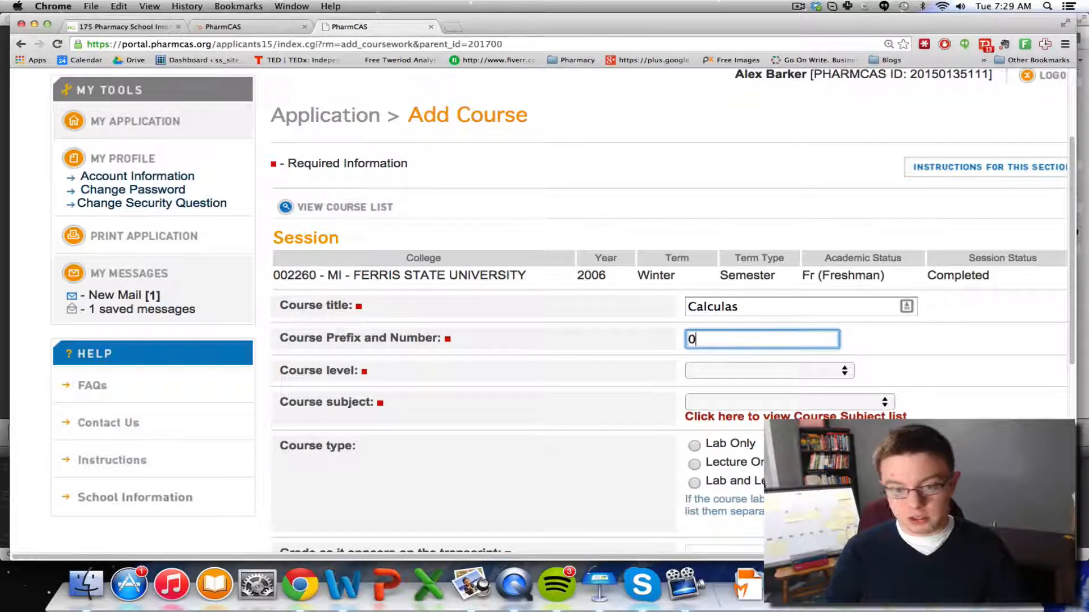
pyautogui.write('101010')
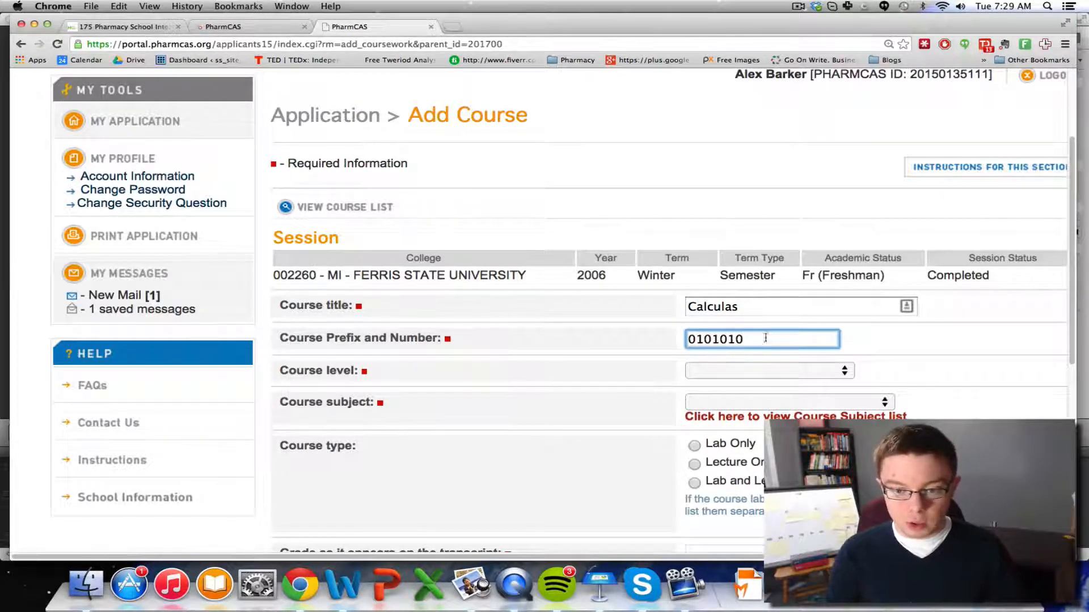
pyautogui.click(748, 371)
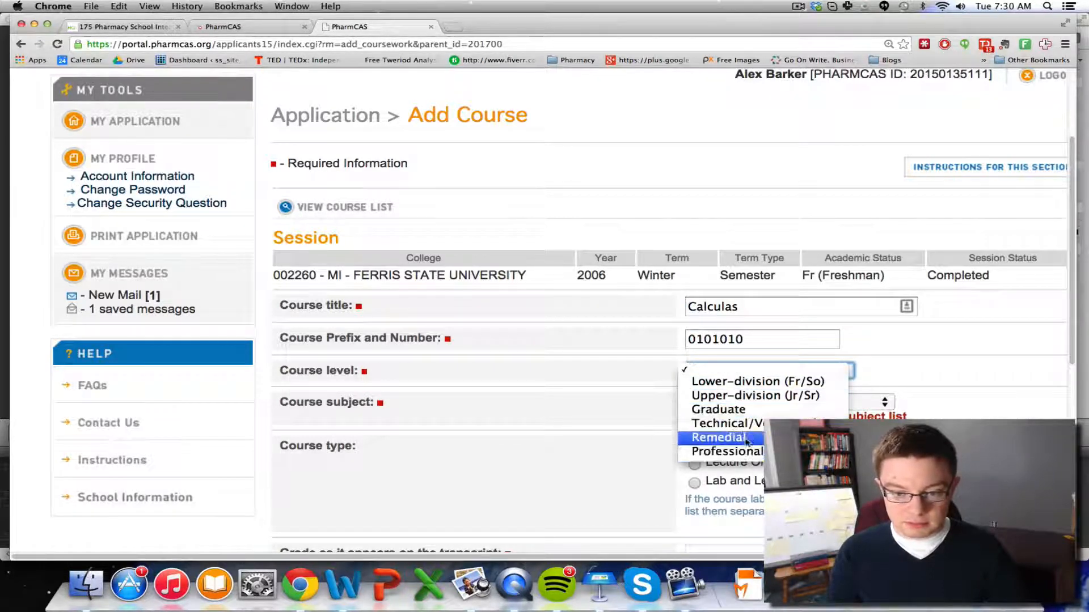
# Set the Calculas course level to Lower-division (Fr/So) and its subject to Math
pyautogui.click(732, 383)
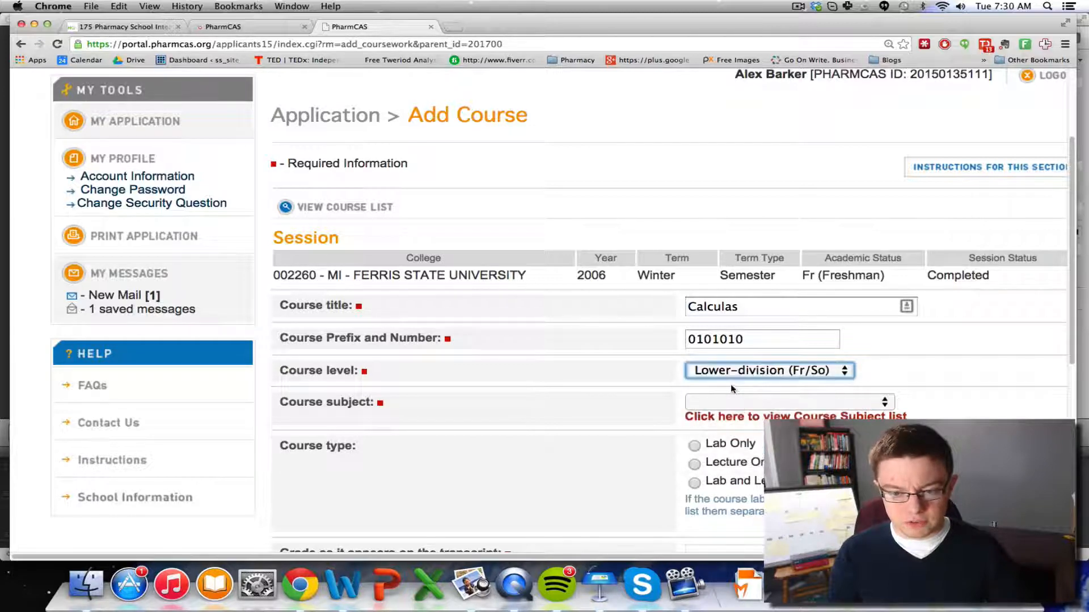
pyautogui.click(797, 377)
pyautogui.click(788, 373)
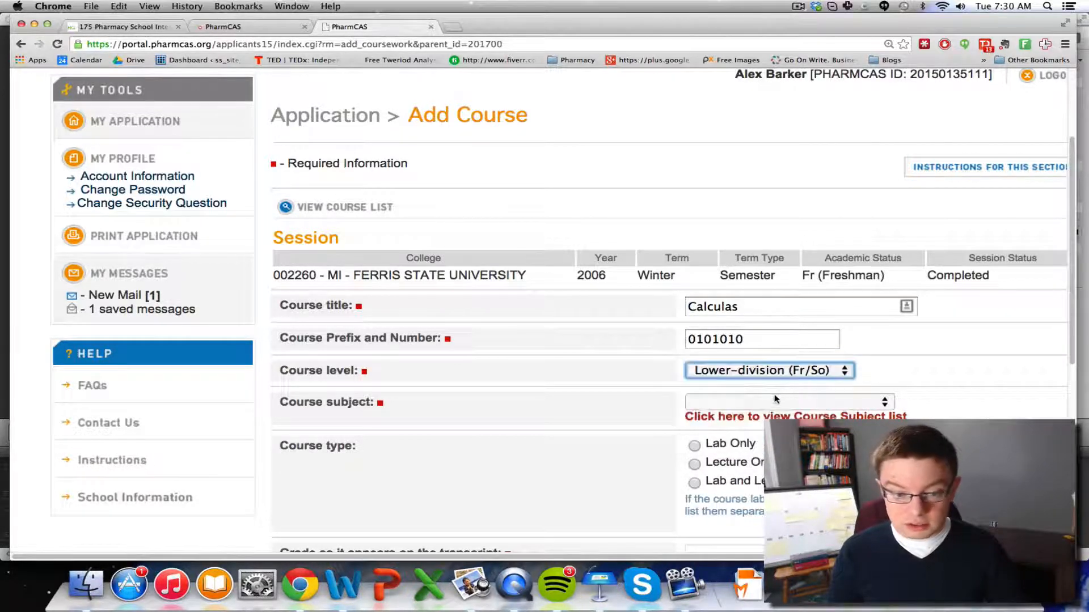
pyautogui.click(775, 399)
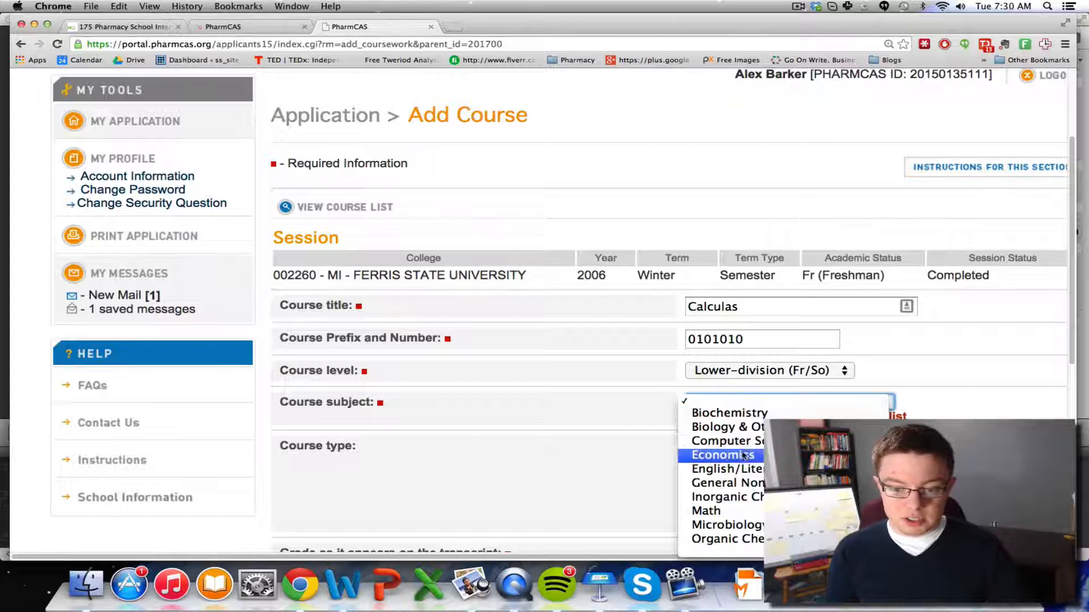
pyautogui.click(729, 514)
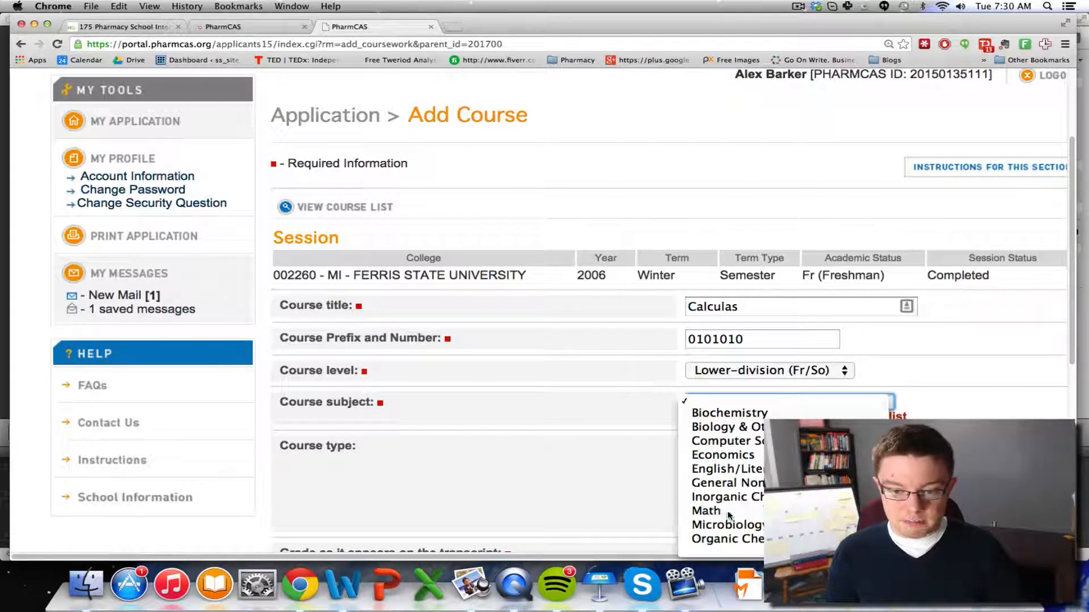
pyautogui.scroll(-3, 630, 424)
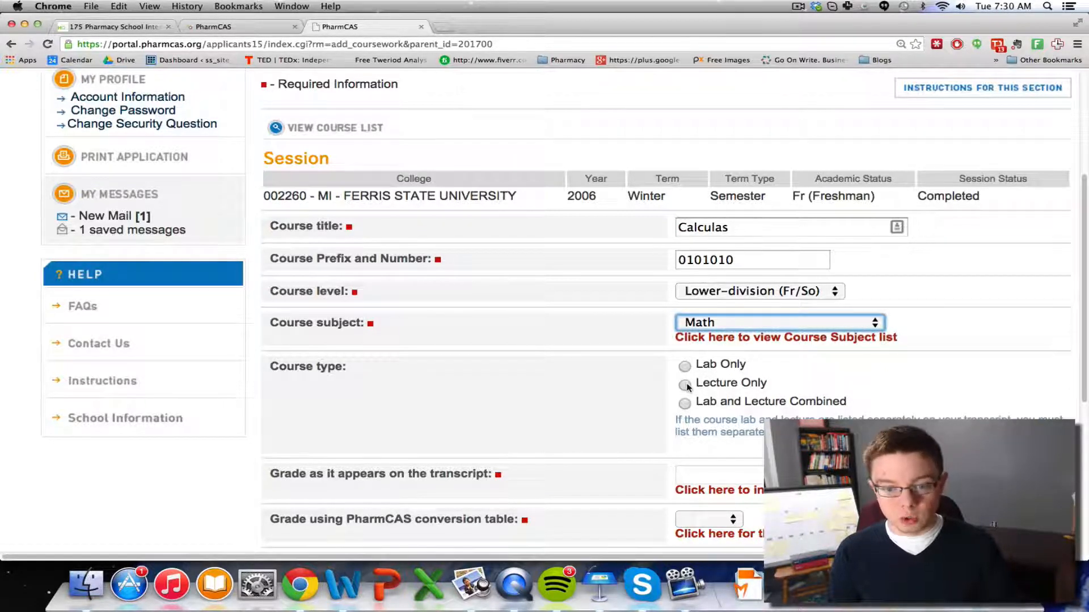
pyautogui.click(601, 376)
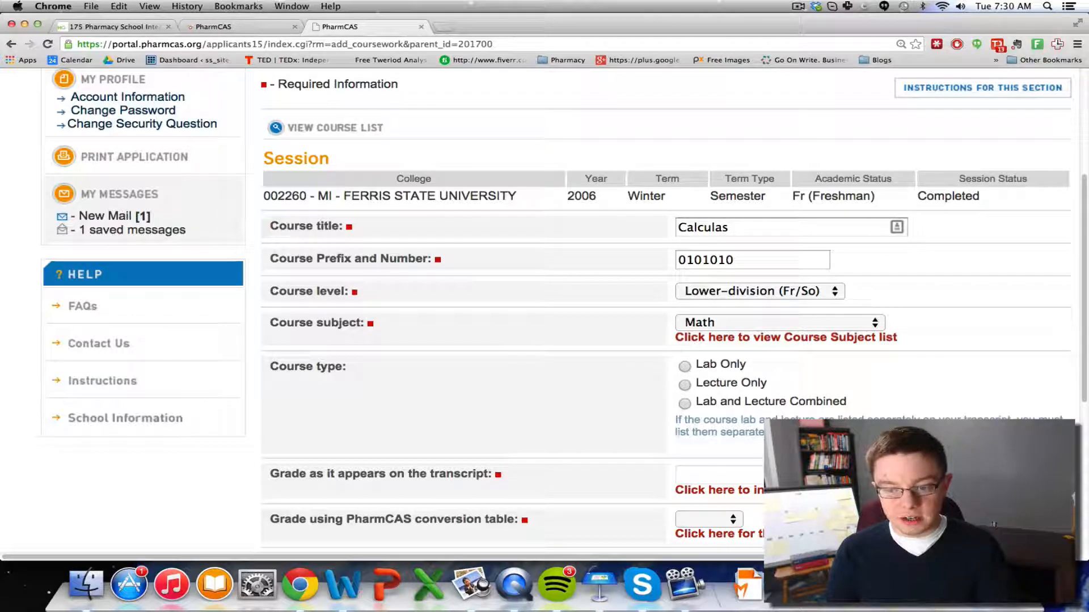
pyautogui.moveTo(794, 442); pyautogui.dragTo(609, 399)
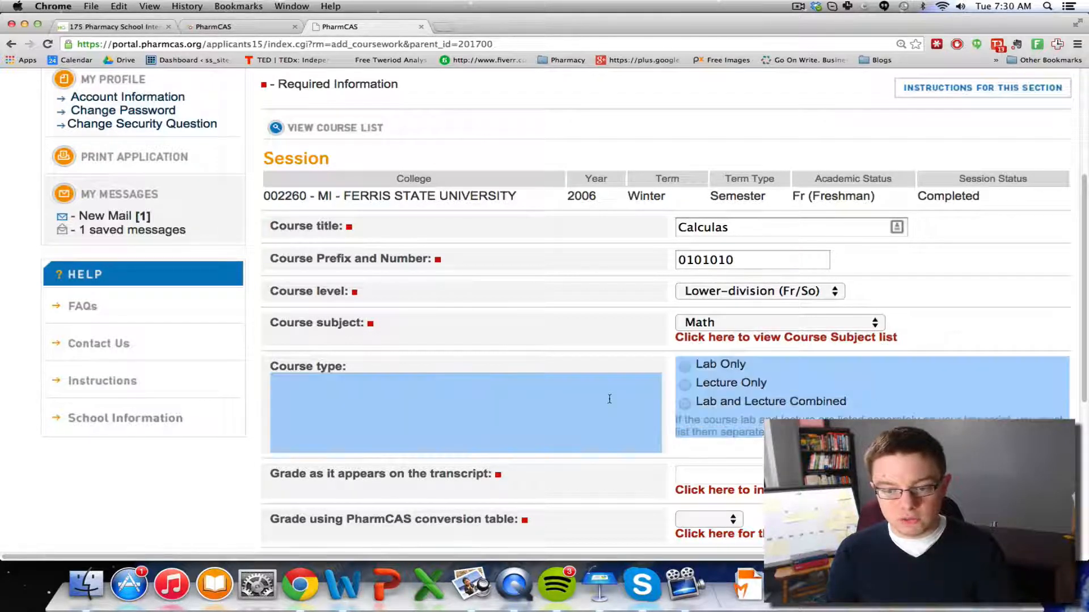
pyautogui.click(597, 402)
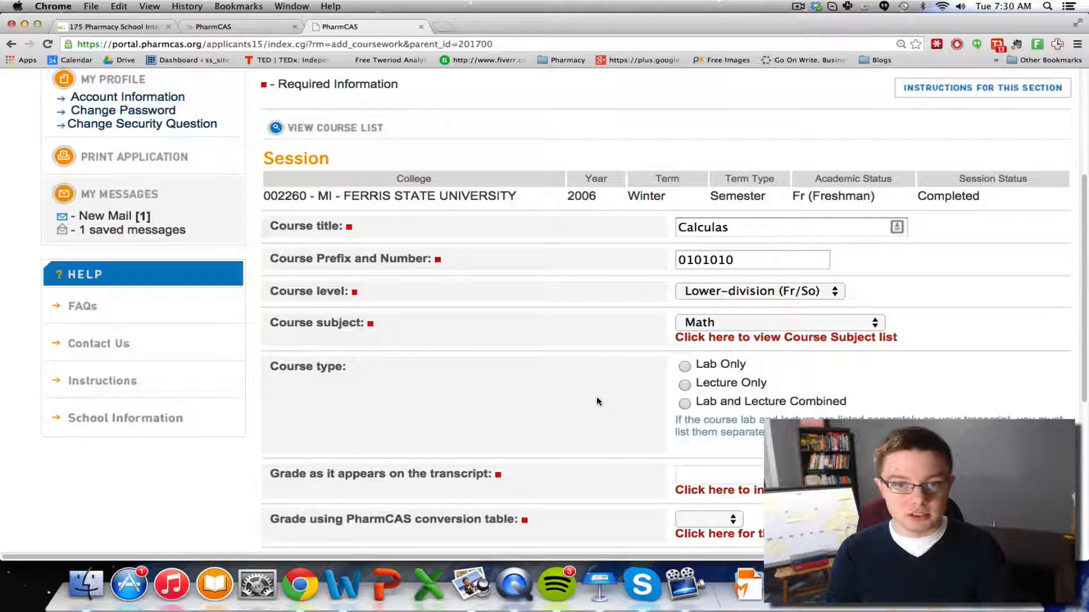
pyautogui.scroll(-5, 601, 402)
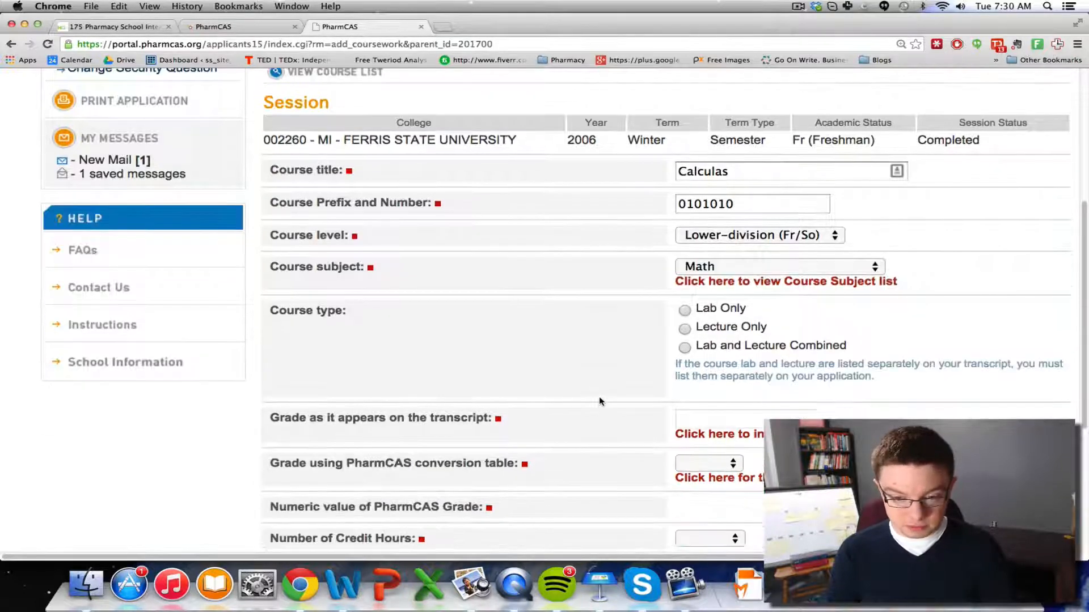
# Enter letter grade A in the grade helper so the course shows A/A+ and 4.0
pyautogui.click(684, 367)
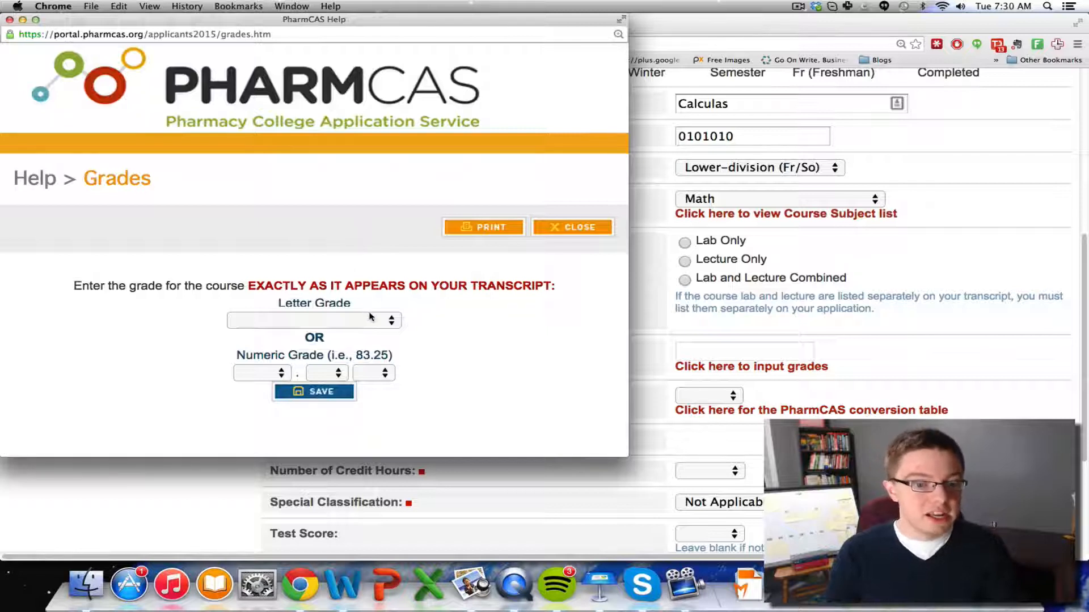
pyautogui.click(369, 321)
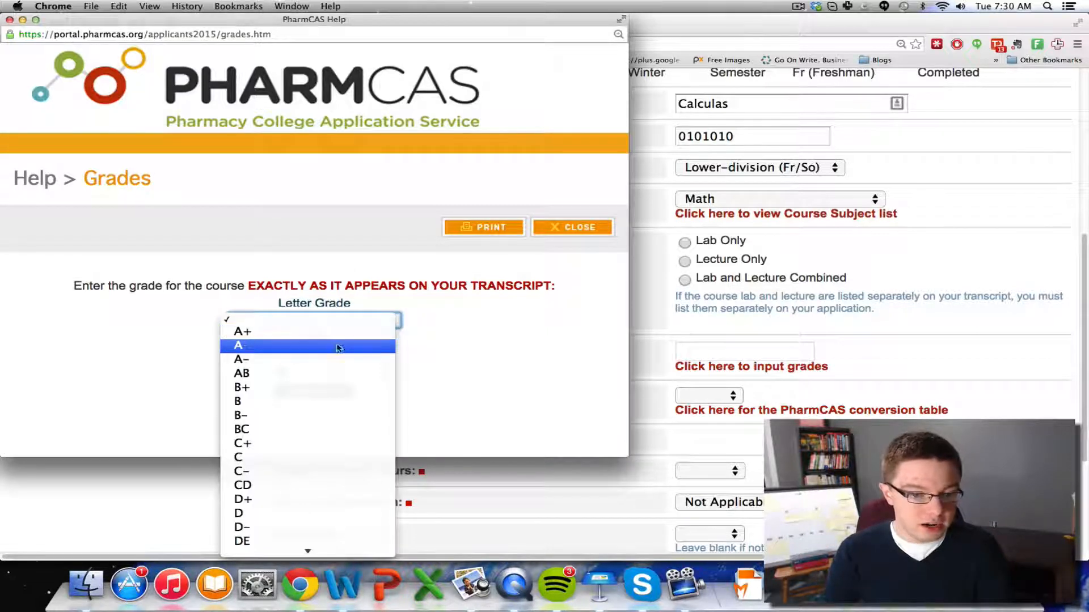
pyautogui.click(526, 348)
pyautogui.click(279, 373)
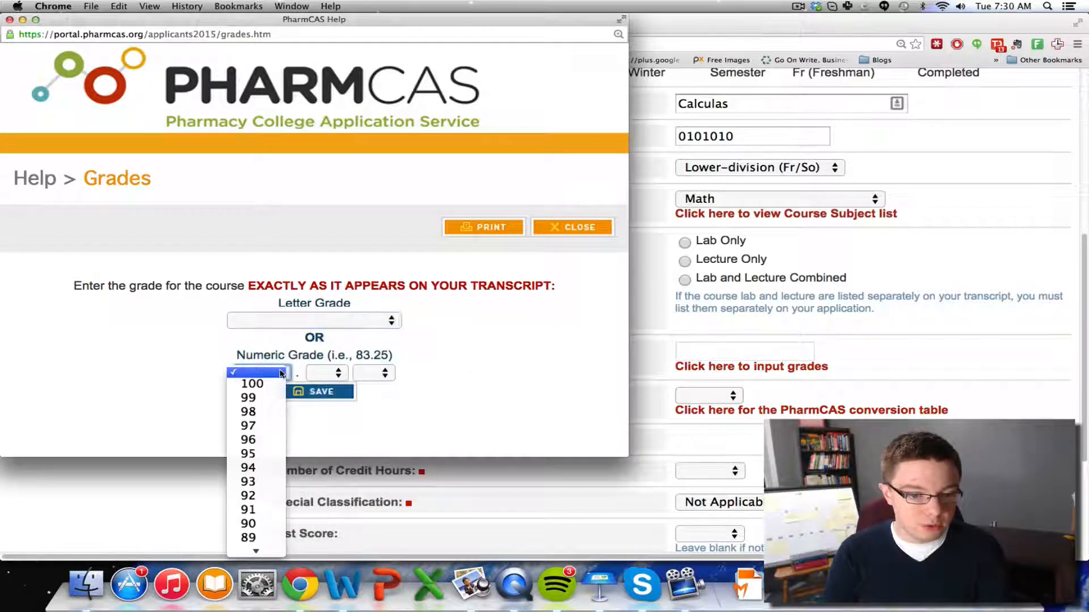
pyautogui.click(463, 359)
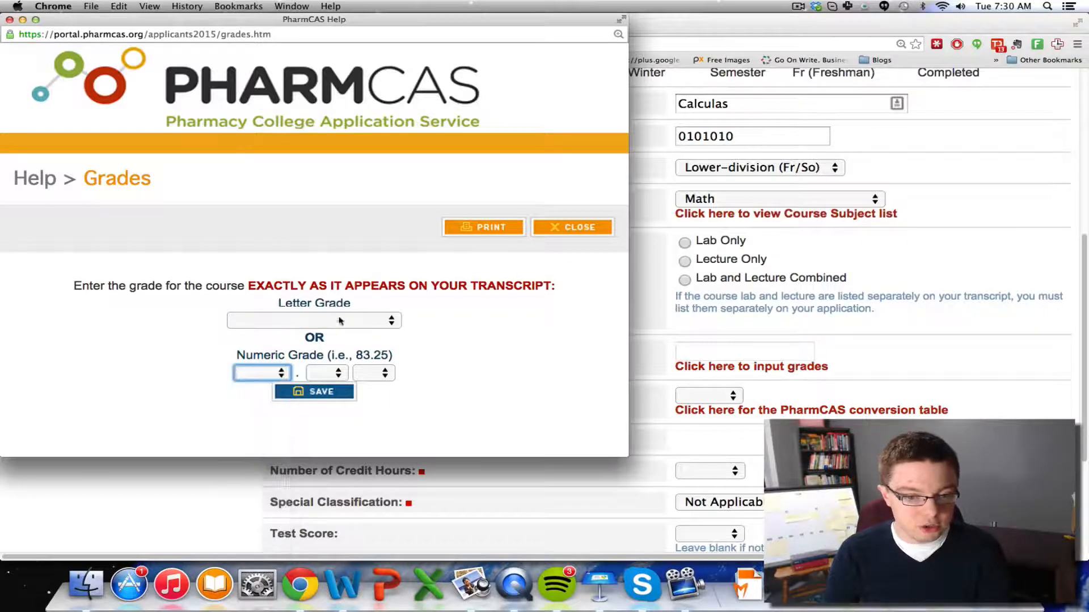
pyautogui.click(318, 321)
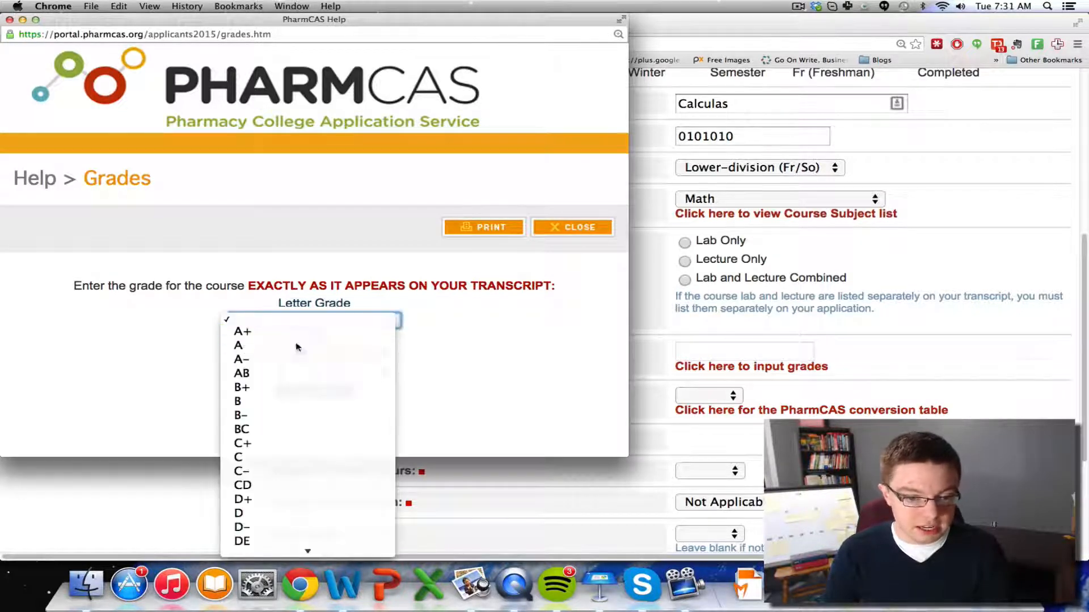
pyautogui.click(297, 347)
pyautogui.click(321, 392)
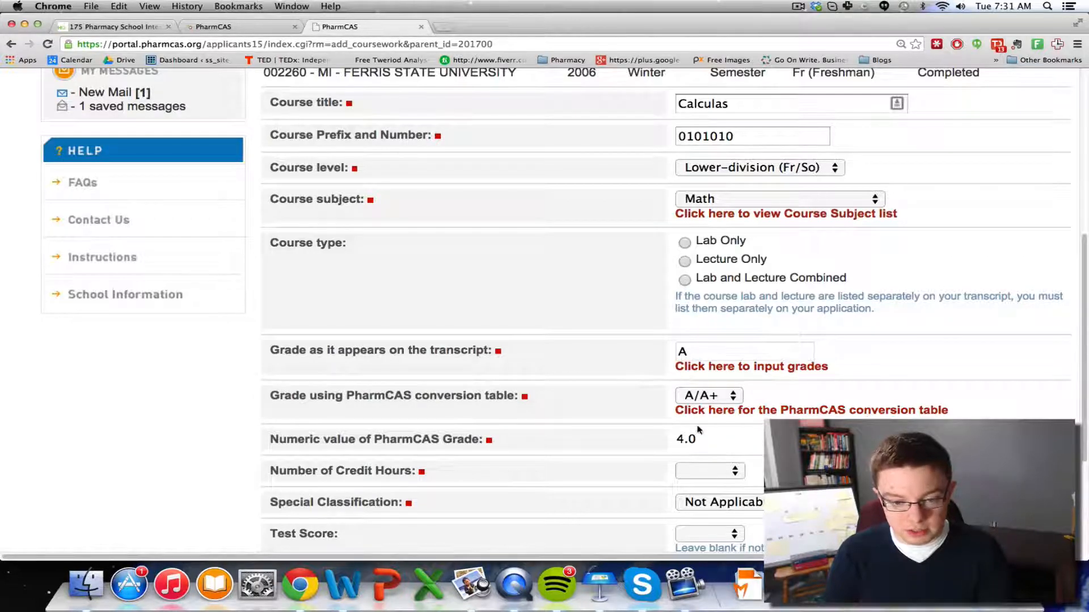
# Give the course 3.00 credit hours, Not Applicable classification, no test score, and save it
pyautogui.scroll(-3, 616, 395)
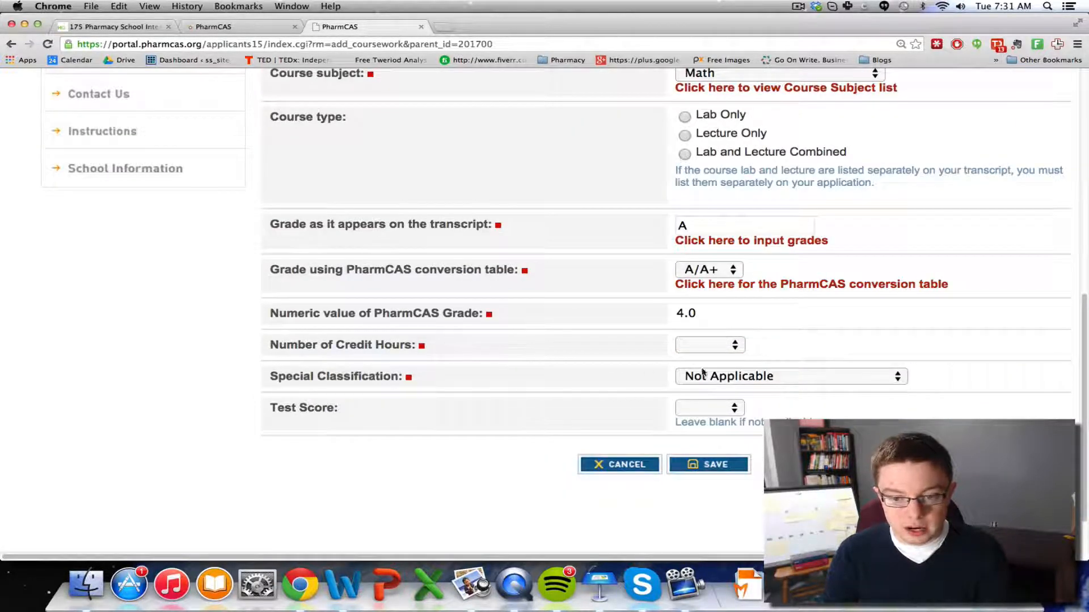
pyautogui.click(709, 345)
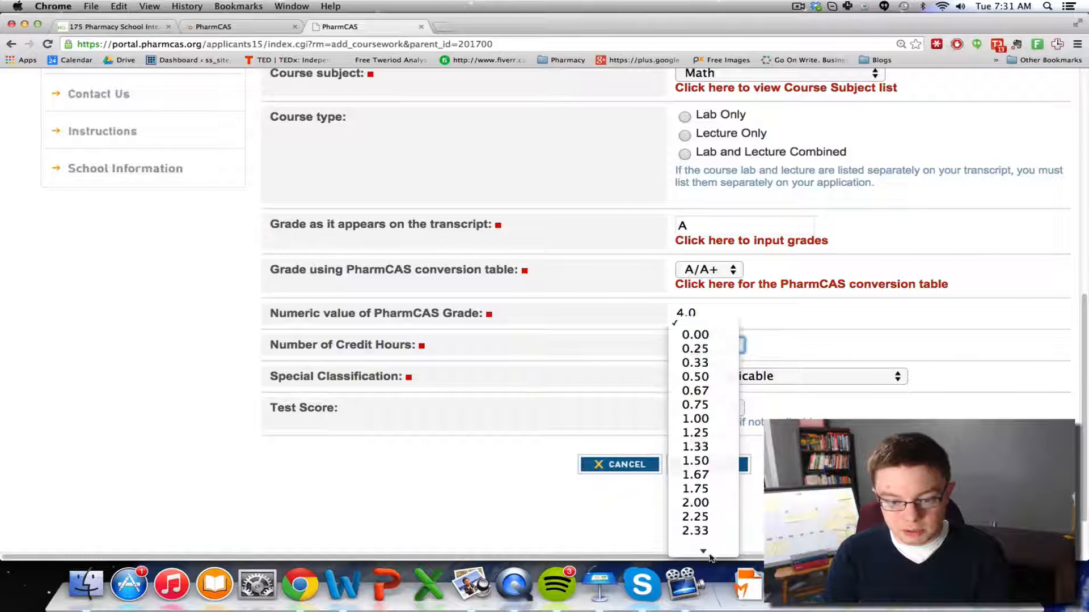
pyautogui.click(703, 503)
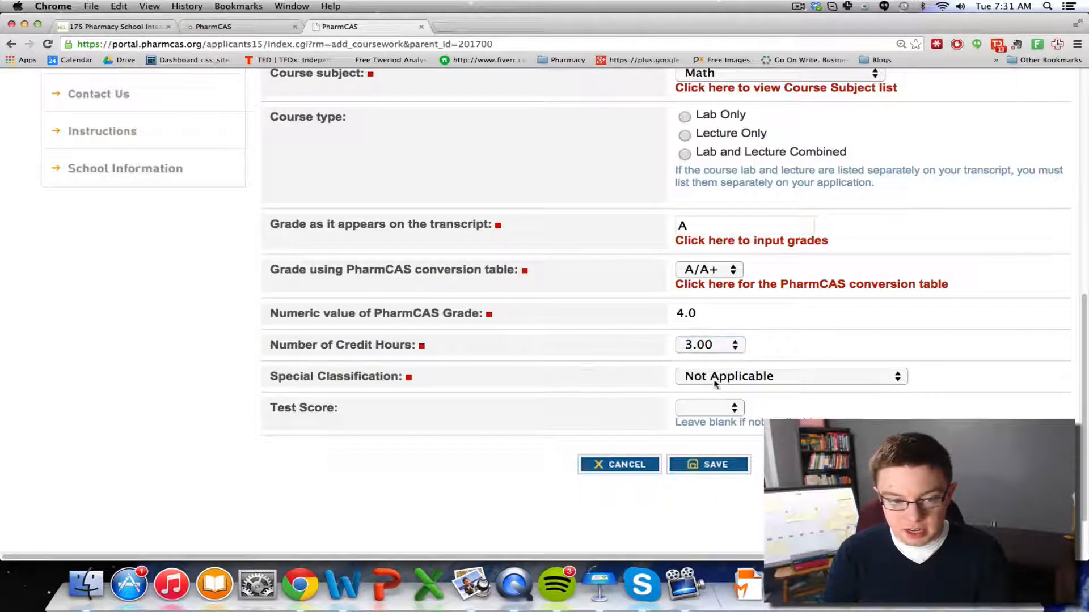
pyautogui.click(737, 377)
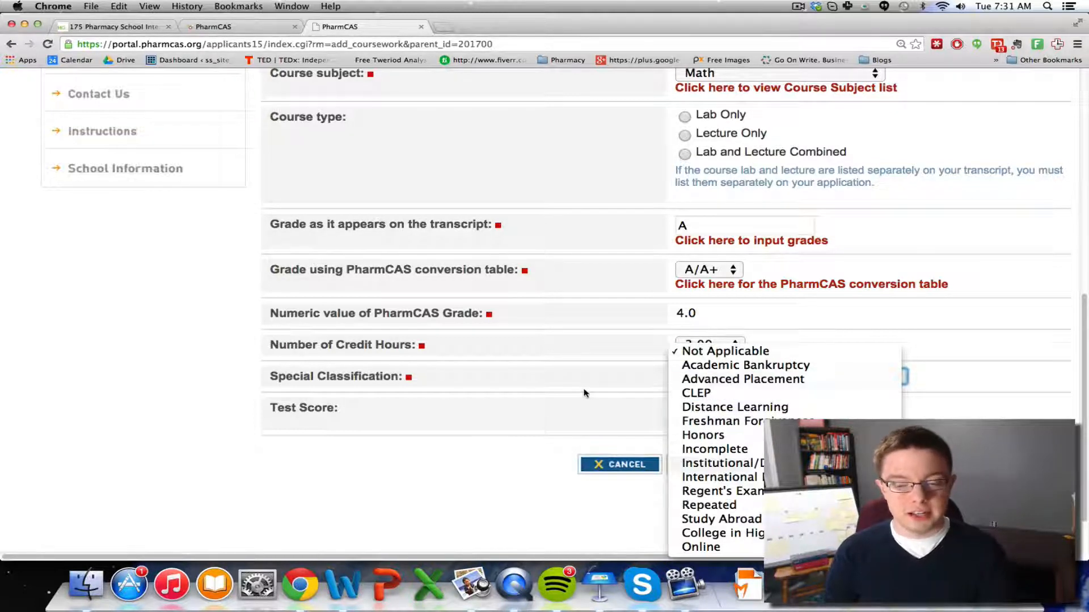
pyautogui.click(662, 385)
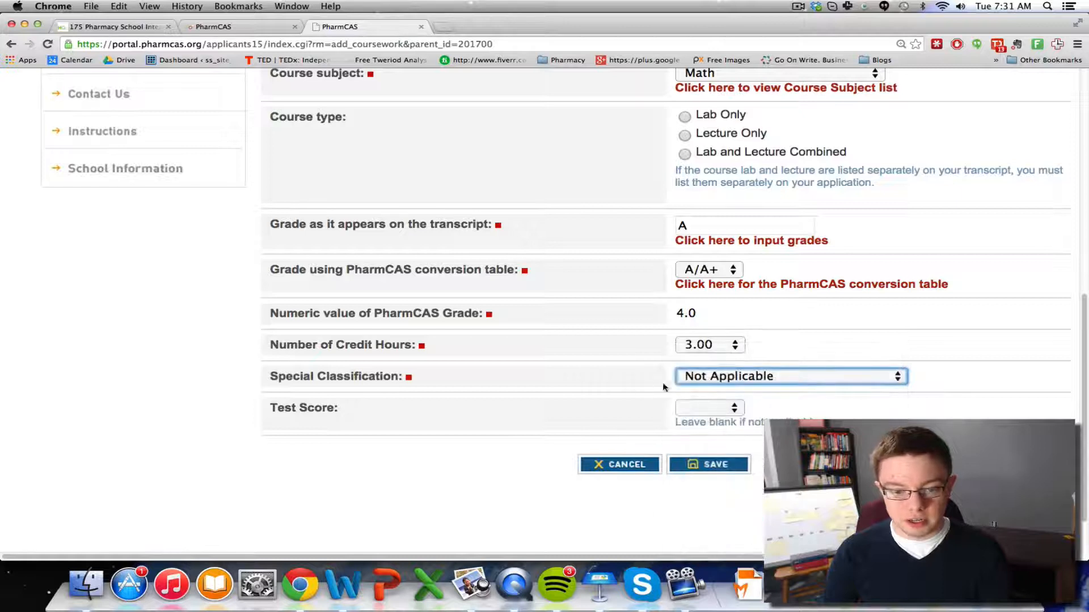
pyautogui.click(709, 406)
pyautogui.click(633, 409)
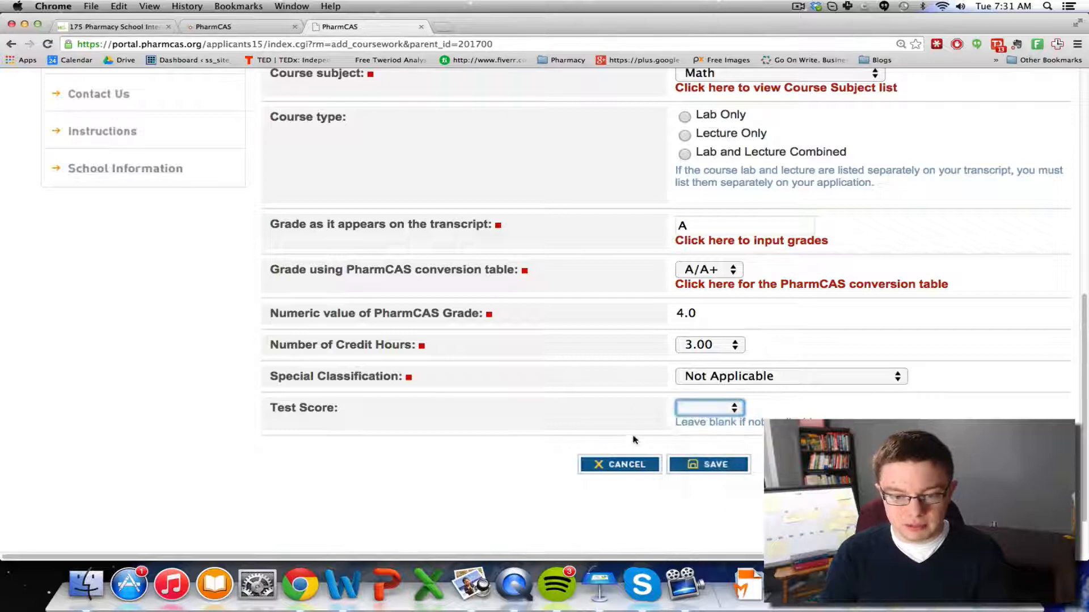
pyautogui.click(710, 465)
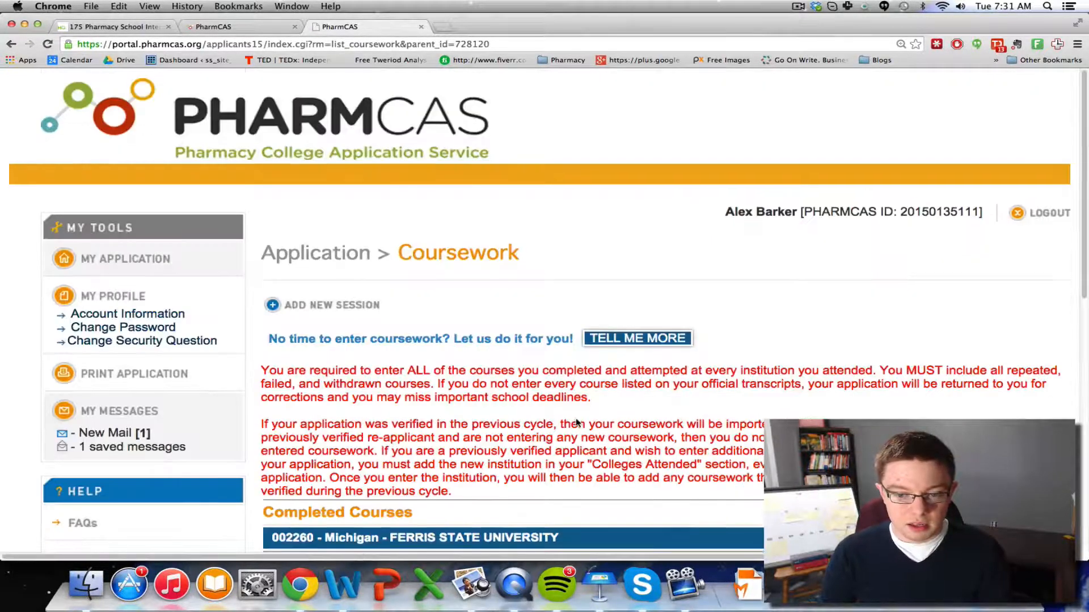
# Scroll to Completed Courses to check the Calculas row: Math, grade A, 3.00 credits
pyautogui.scroll(-4, 566, 408)
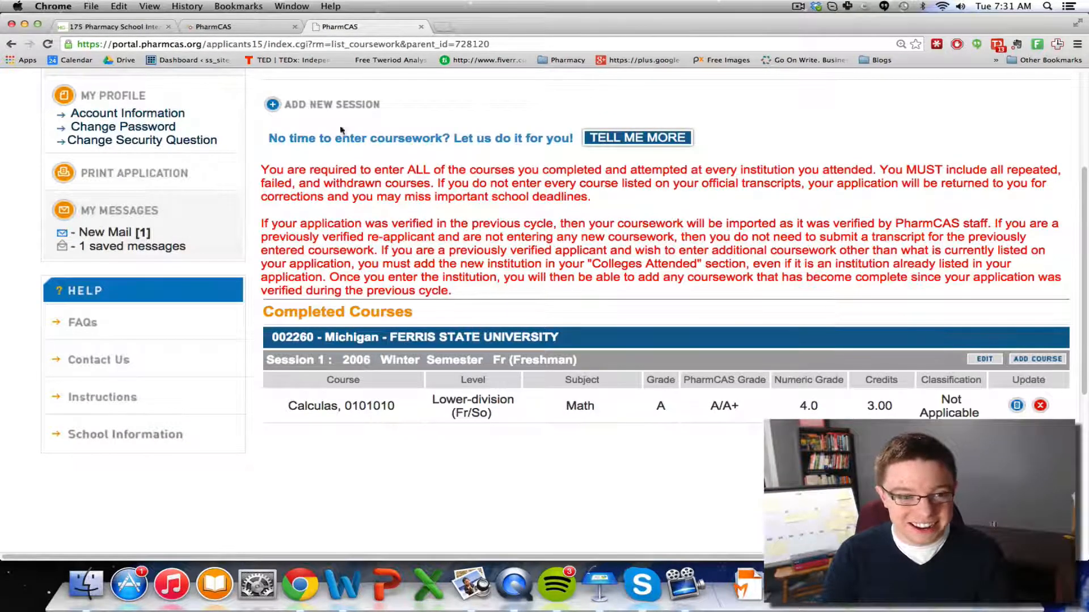
pyautogui.scroll(4, 417, 227)
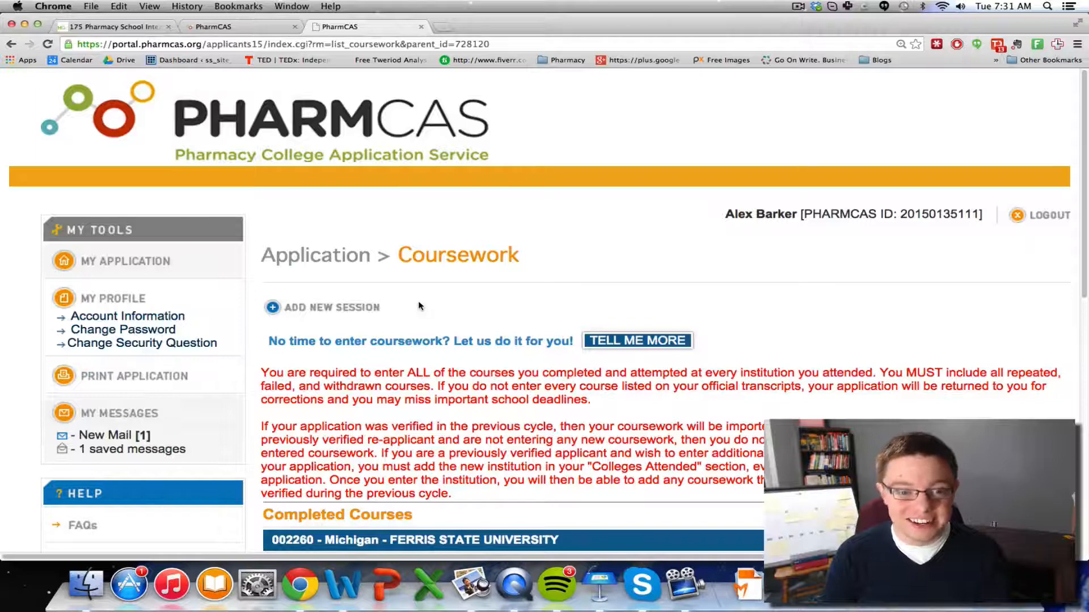
pyautogui.scroll(-7, 418, 312)
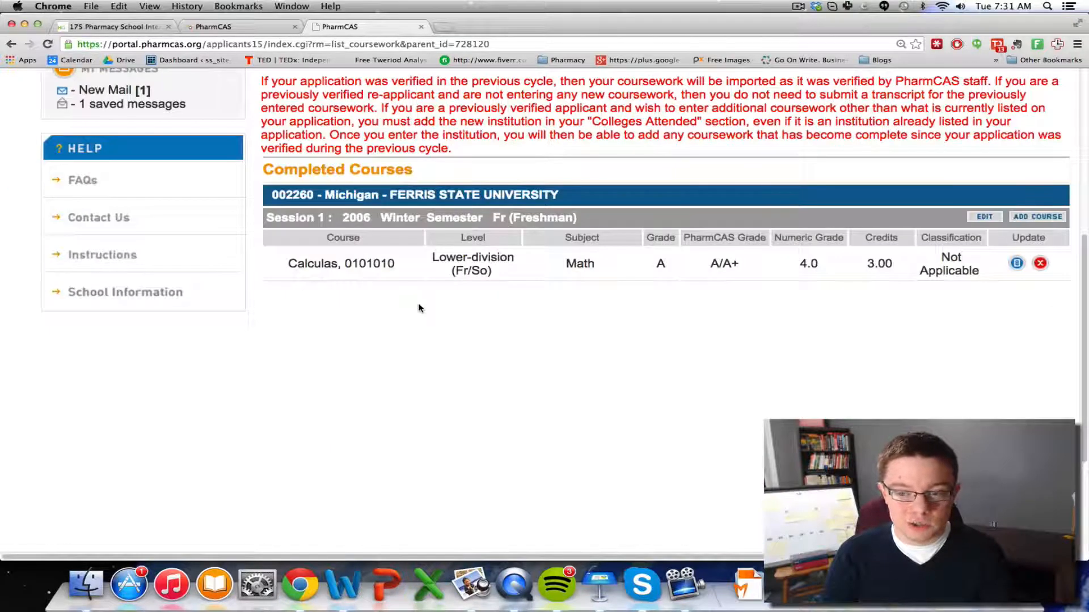
pyautogui.scroll(3, 418, 305)
pyautogui.scroll(2, 418, 304)
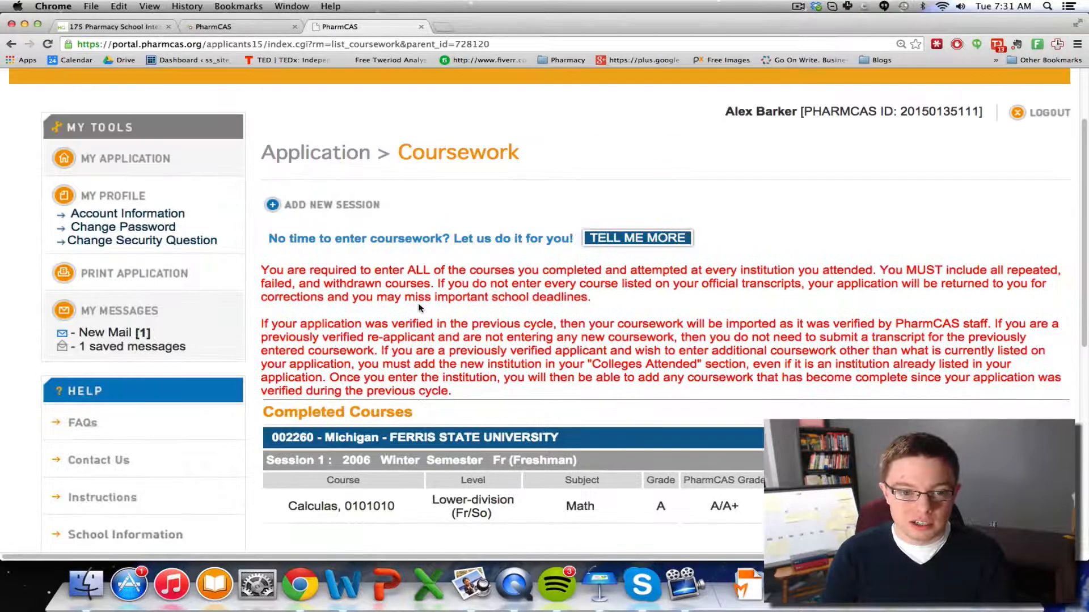
# Answer Yes for Fall 2014 and Spring 2015 in Future Enrollment Plans and save
pyautogui.click(153, 160)
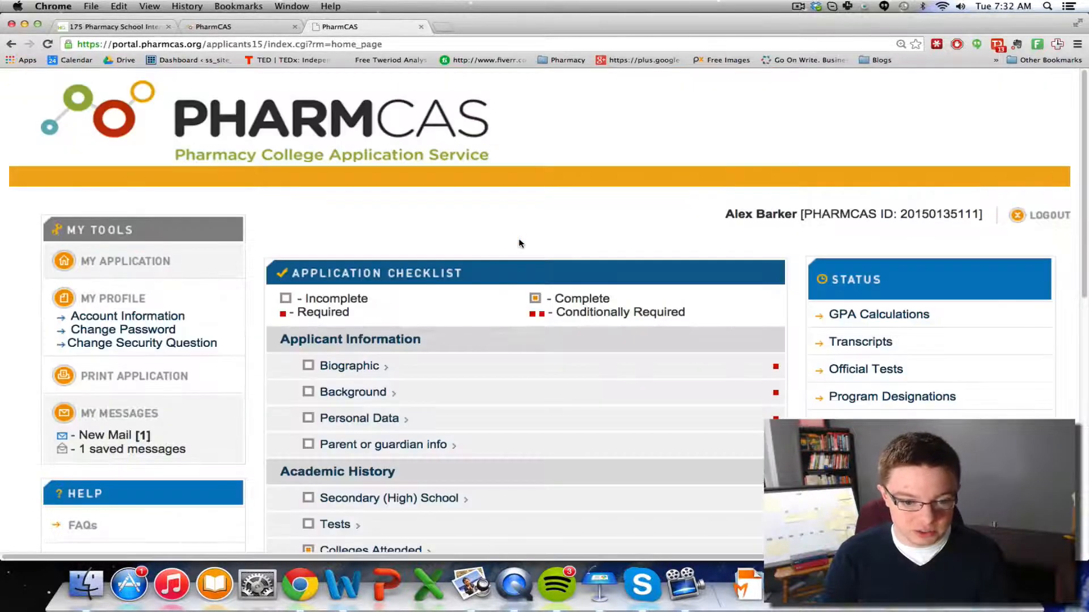
pyautogui.scroll(-5, 520, 244)
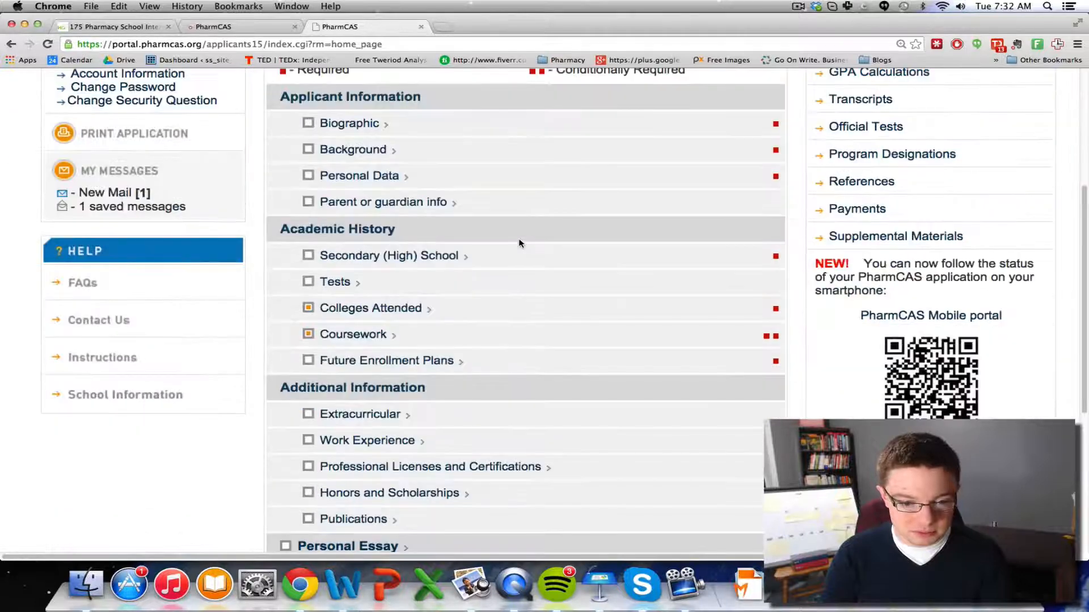
pyautogui.click(418, 366)
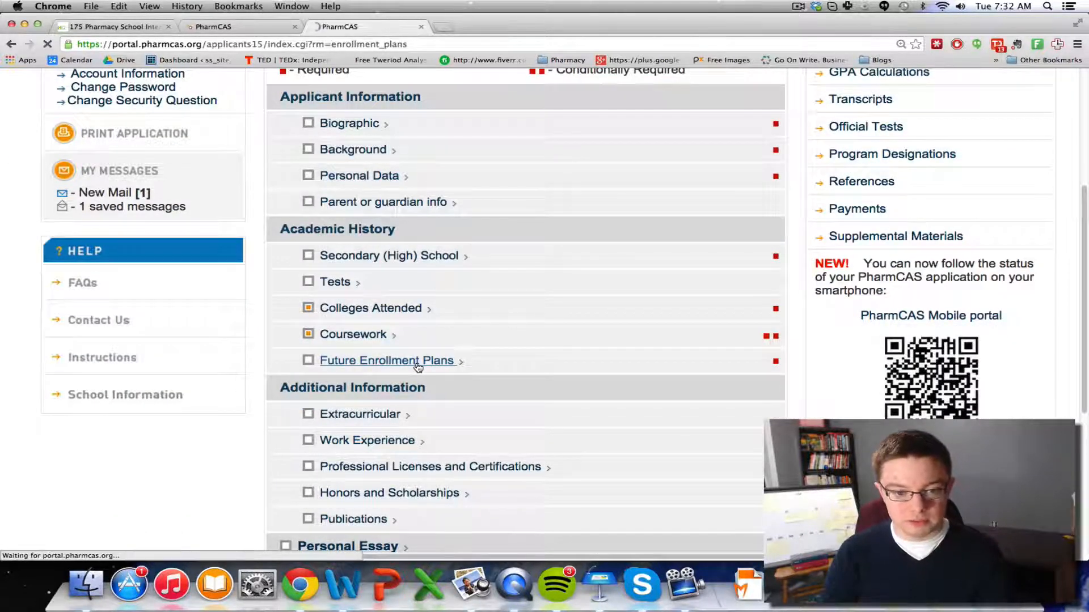
pyautogui.scroll(-1, 497, 350)
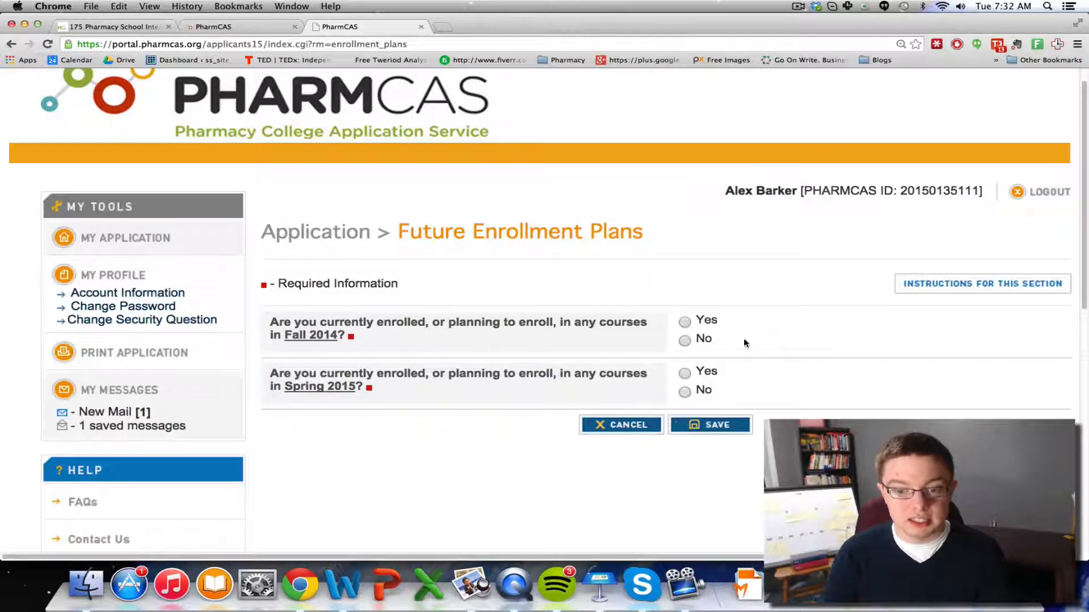
pyautogui.click(685, 321)
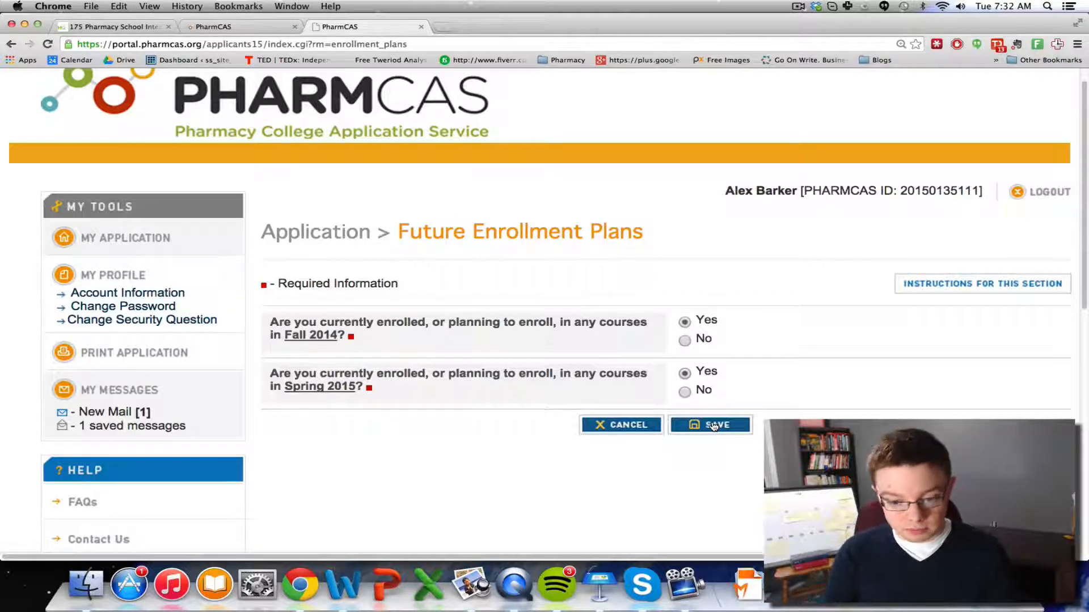
pyautogui.click(713, 427)
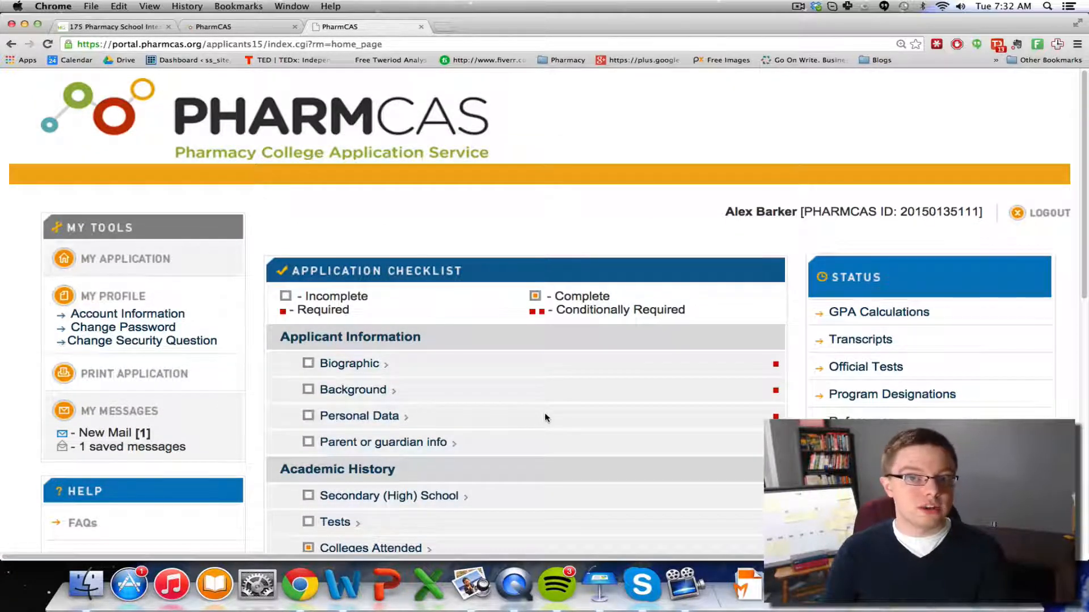
pyautogui.scroll(-6, 516, 409)
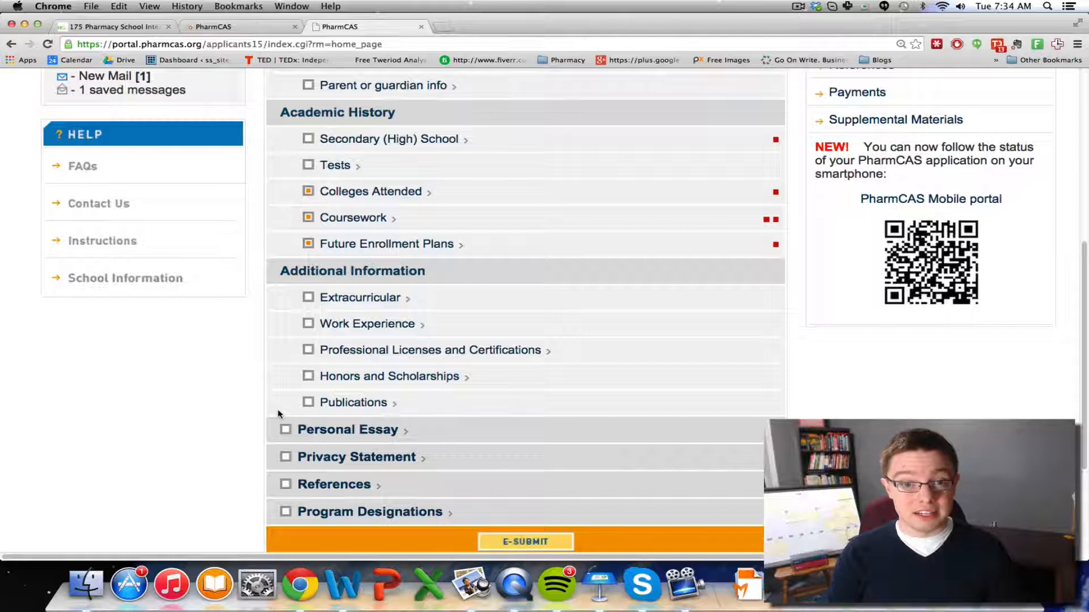
pyautogui.scroll(-1, 278, 397)
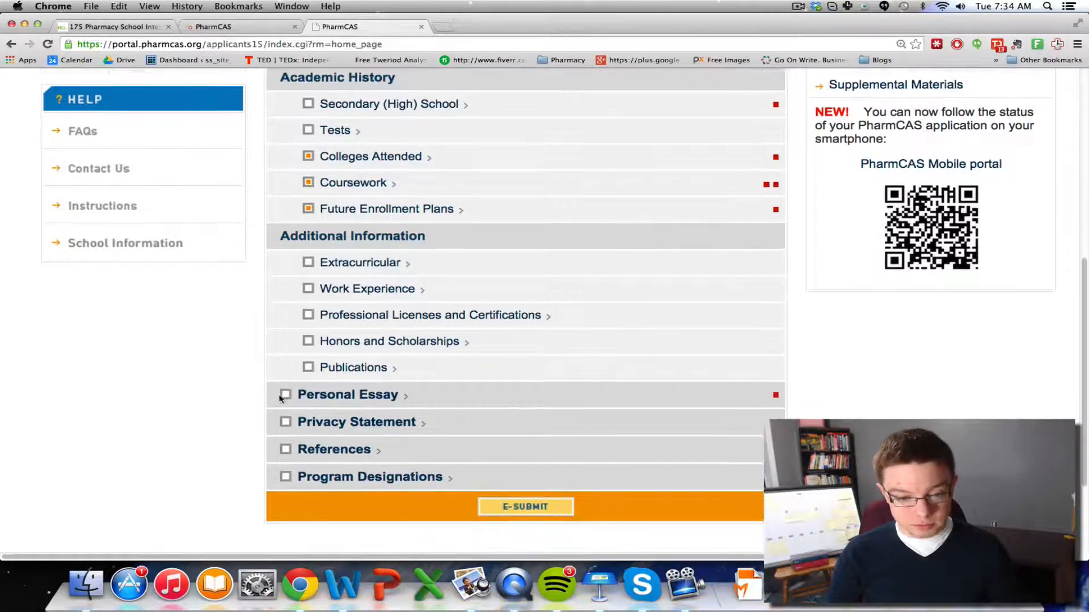
# Add a Graduate Program essay entry, bringing up the blank 4500-character essay form
pyautogui.click(352, 393)
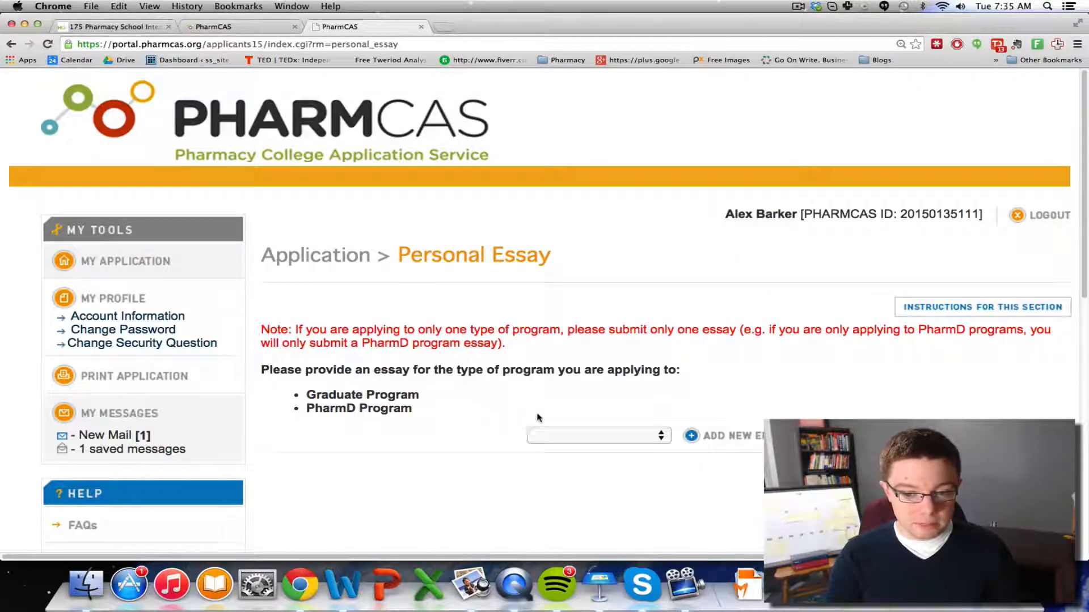
pyautogui.scroll(-2, 538, 418)
pyautogui.click(593, 371)
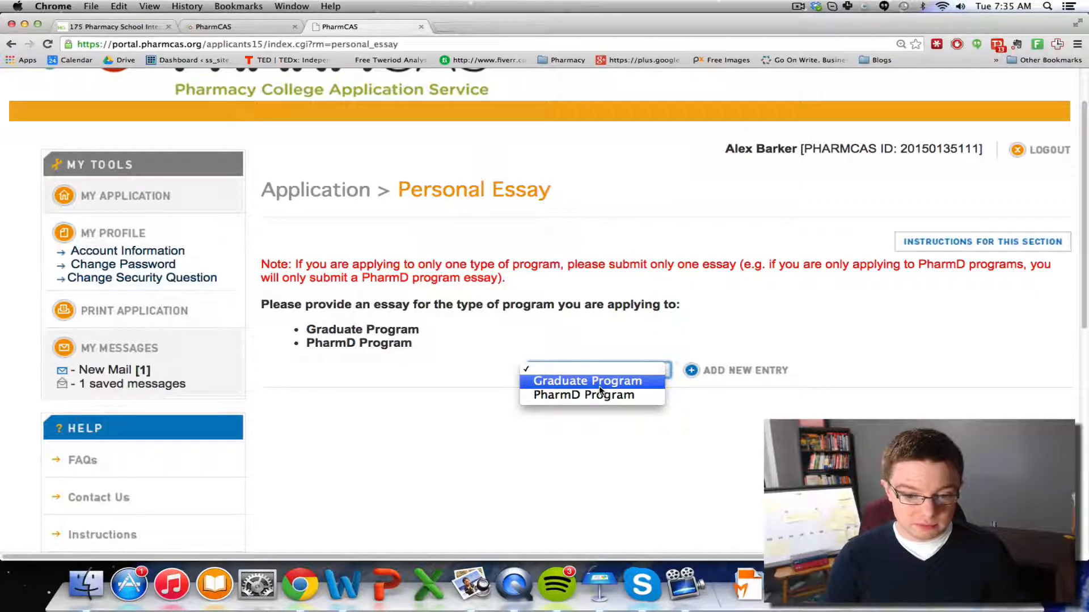
pyautogui.click(596, 382)
pyautogui.click(730, 373)
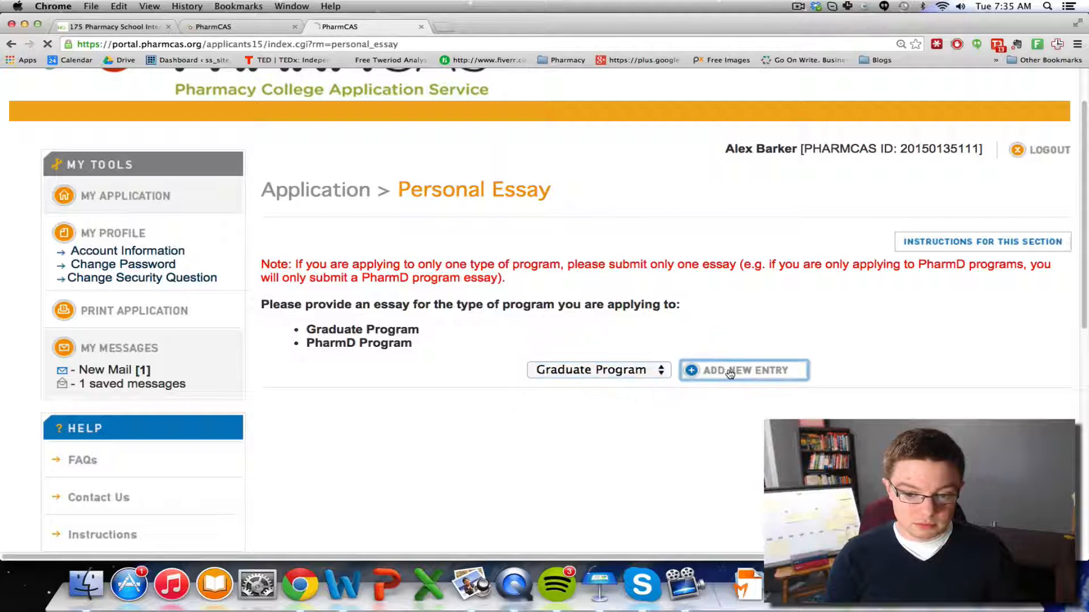
pyautogui.scroll(-3, 551, 349)
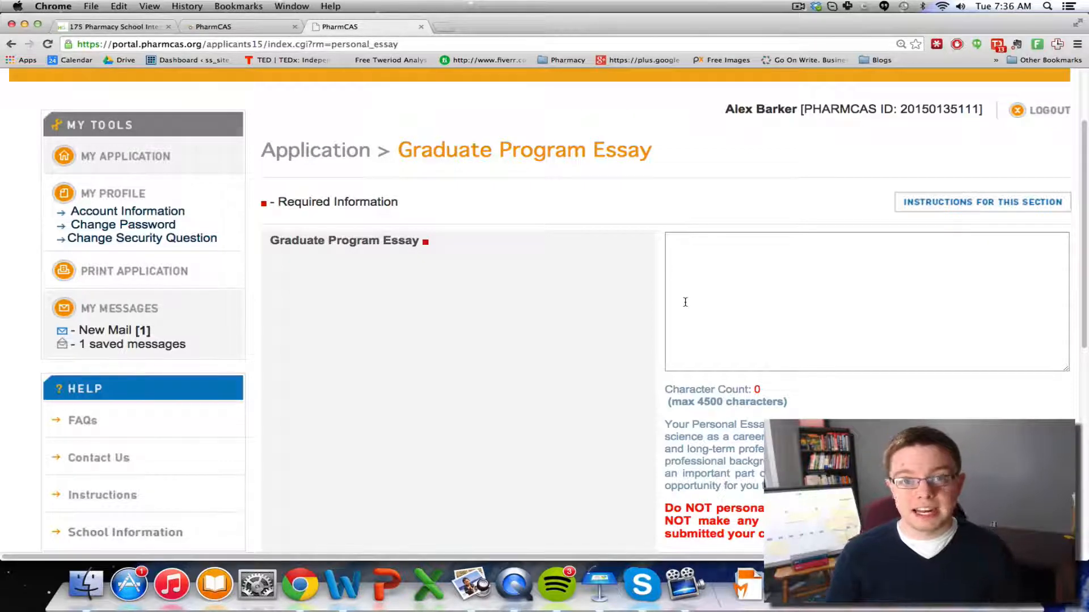
pyautogui.scroll(-10, 660, 290)
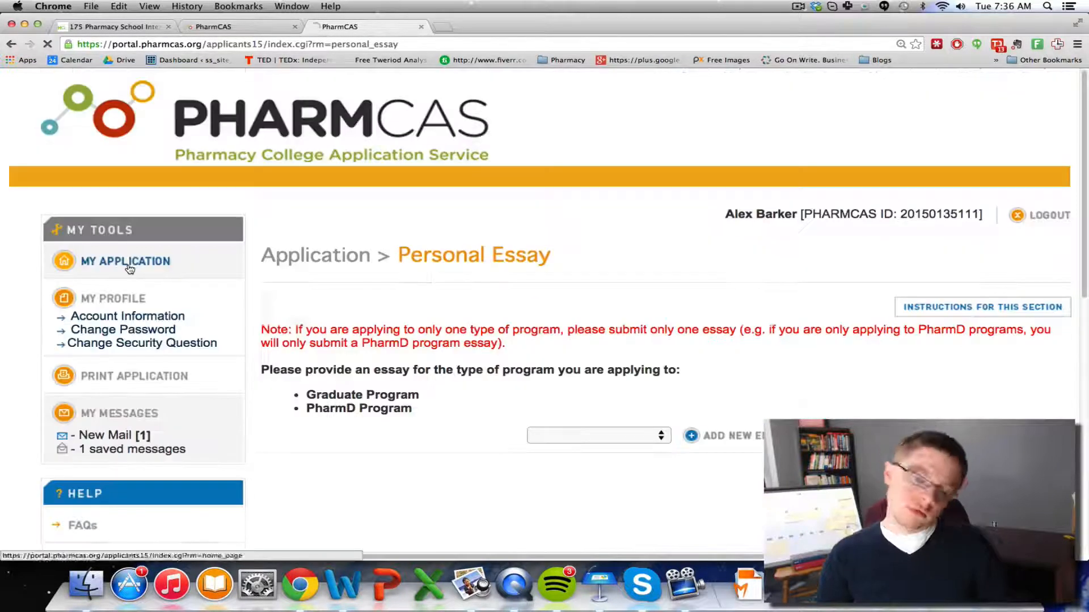
# Set Advisor Release to Yes in the Privacy Statement and save it
pyautogui.click(129, 263)
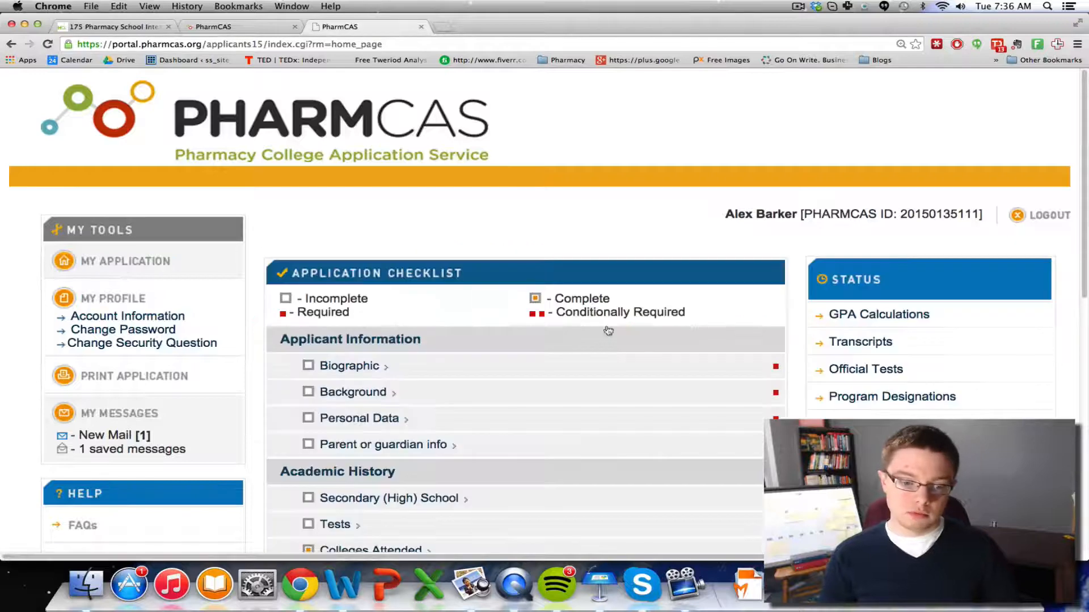
pyautogui.scroll(-8, 535, 423)
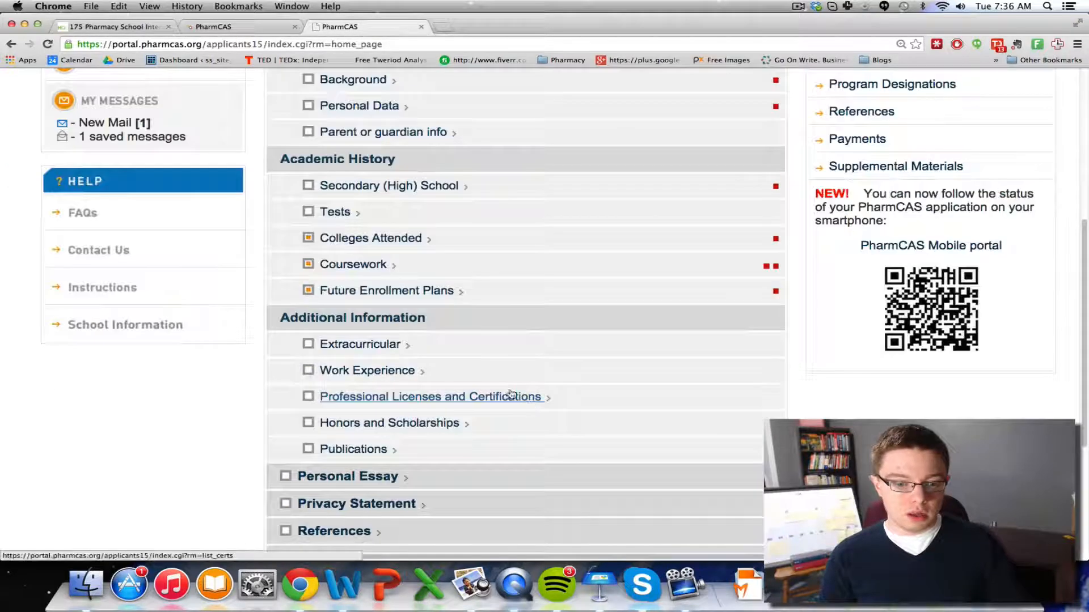
pyautogui.scroll(-2, 417, 443)
pyautogui.click(417, 443)
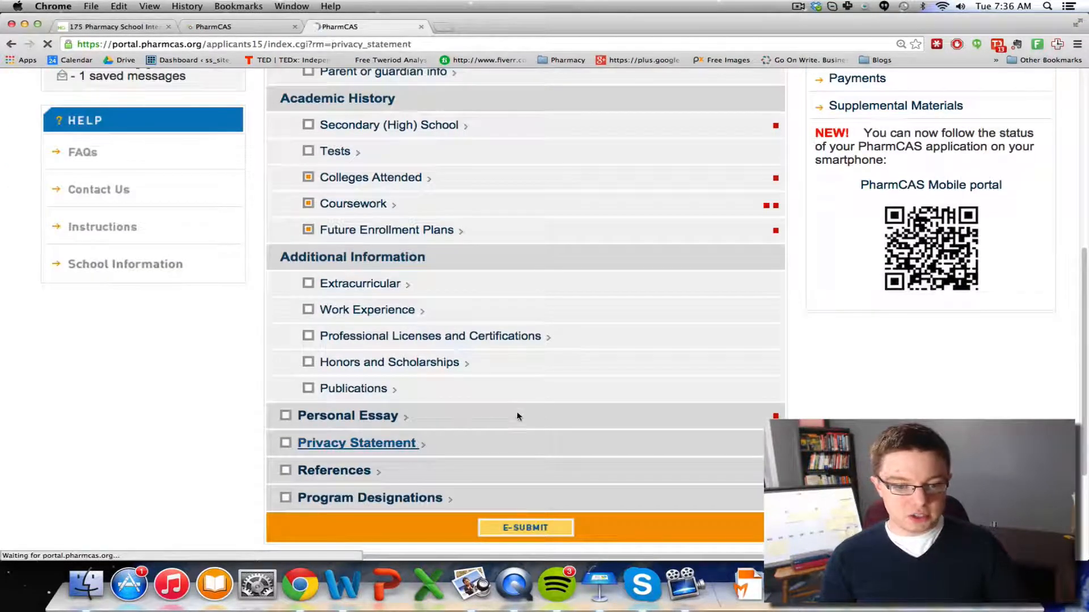
pyautogui.scroll(-3, 525, 406)
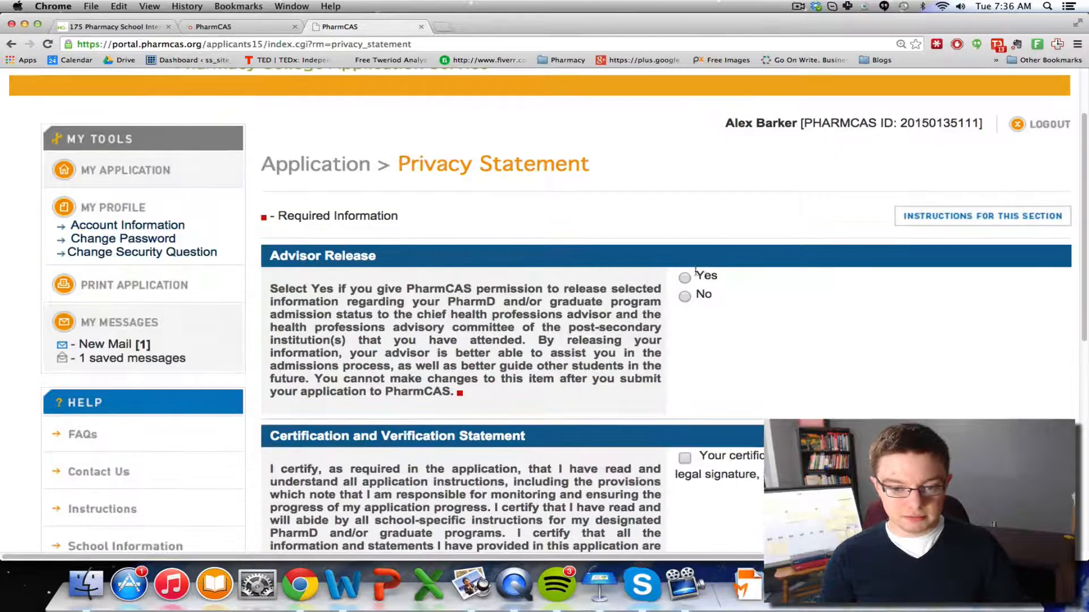
pyautogui.click(687, 277)
pyautogui.scroll(-4, 681, 309)
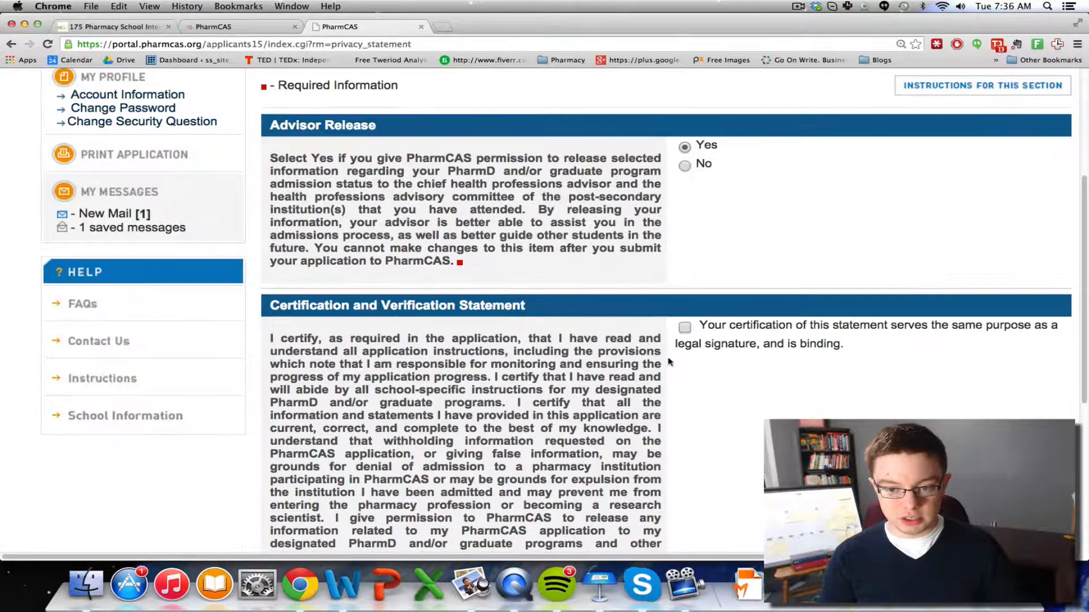
pyautogui.scroll(-10, 678, 341)
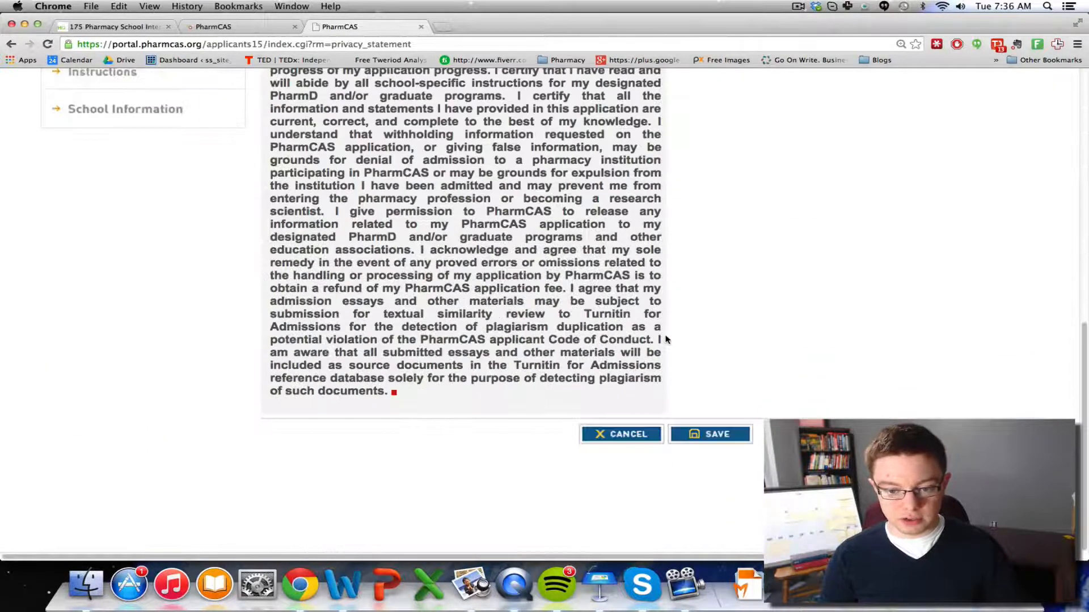
pyautogui.click(716, 436)
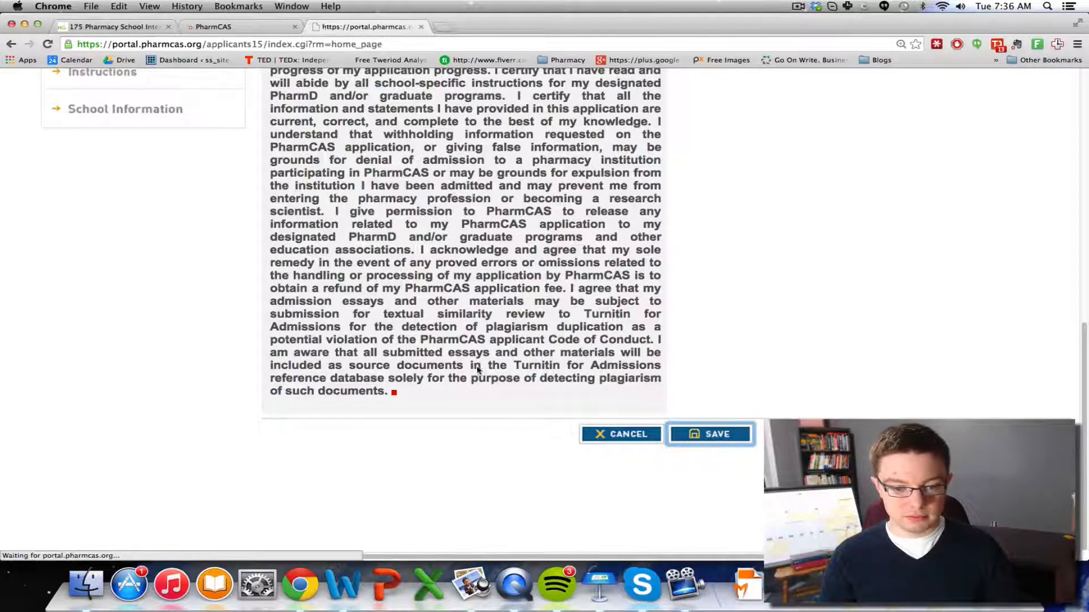
pyautogui.scroll(-15, 479, 363)
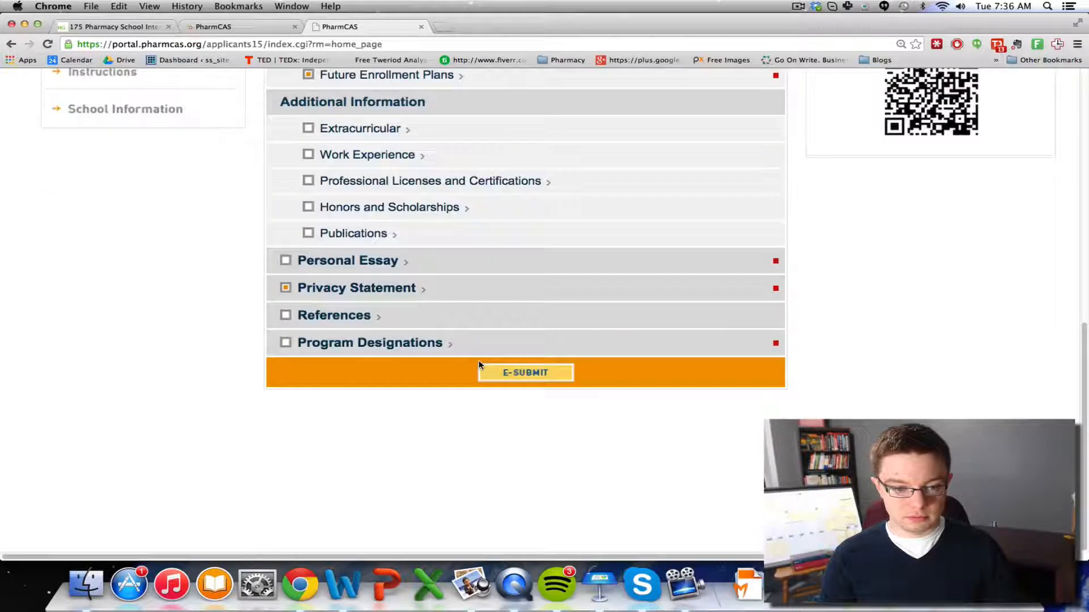
# Start a new reference entry, waiving access rights and accepting the contact permission statement
pyautogui.click(322, 320)
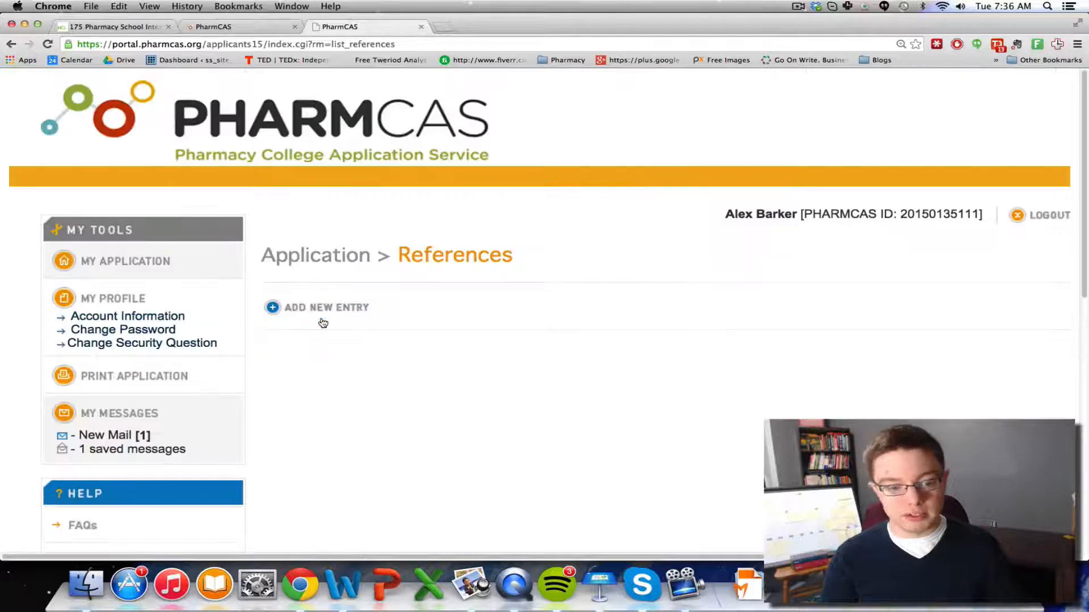
pyautogui.click(330, 309)
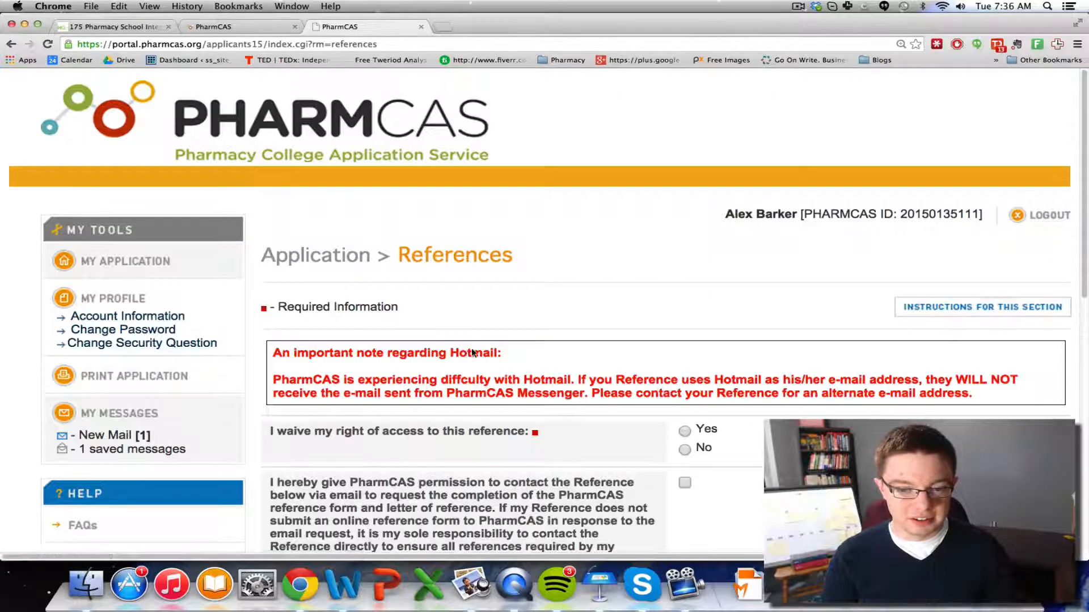
pyautogui.scroll(-5, 492, 354)
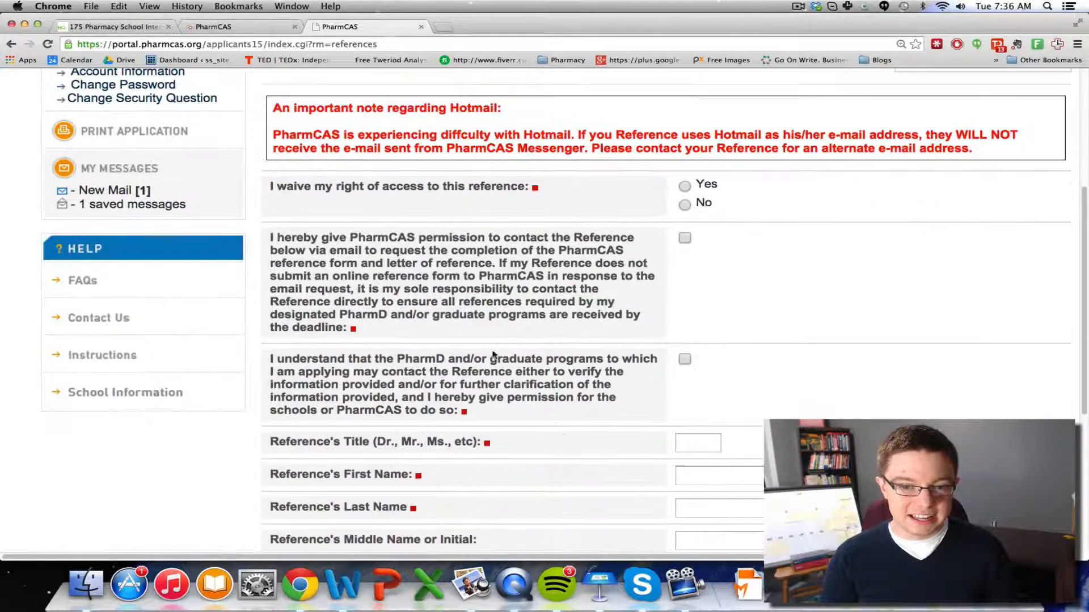
pyautogui.click(682, 186)
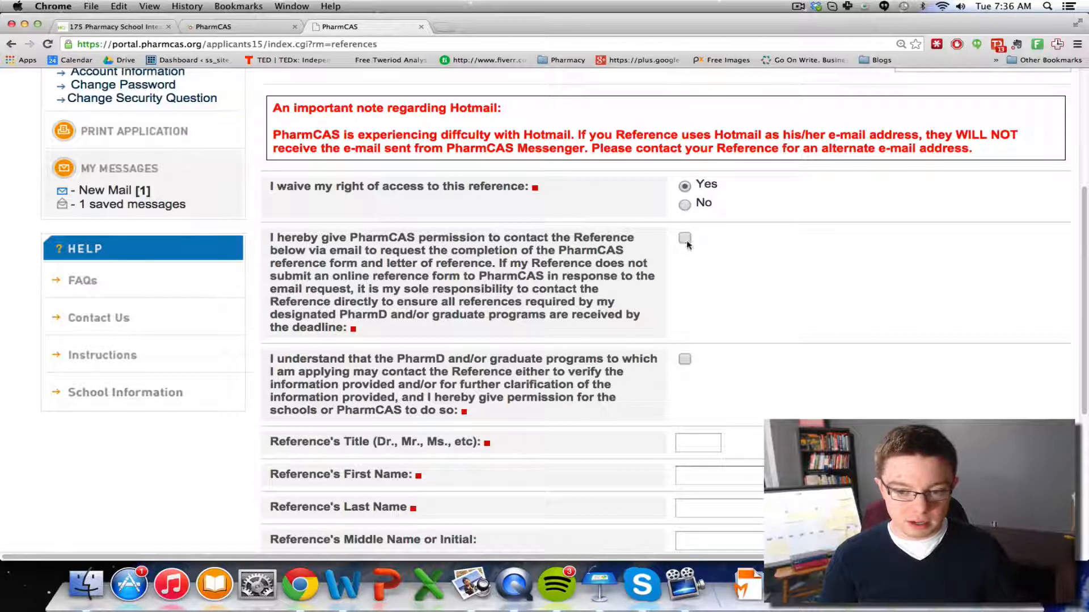
pyautogui.click(684, 358)
pyautogui.scroll(-5, 704, 356)
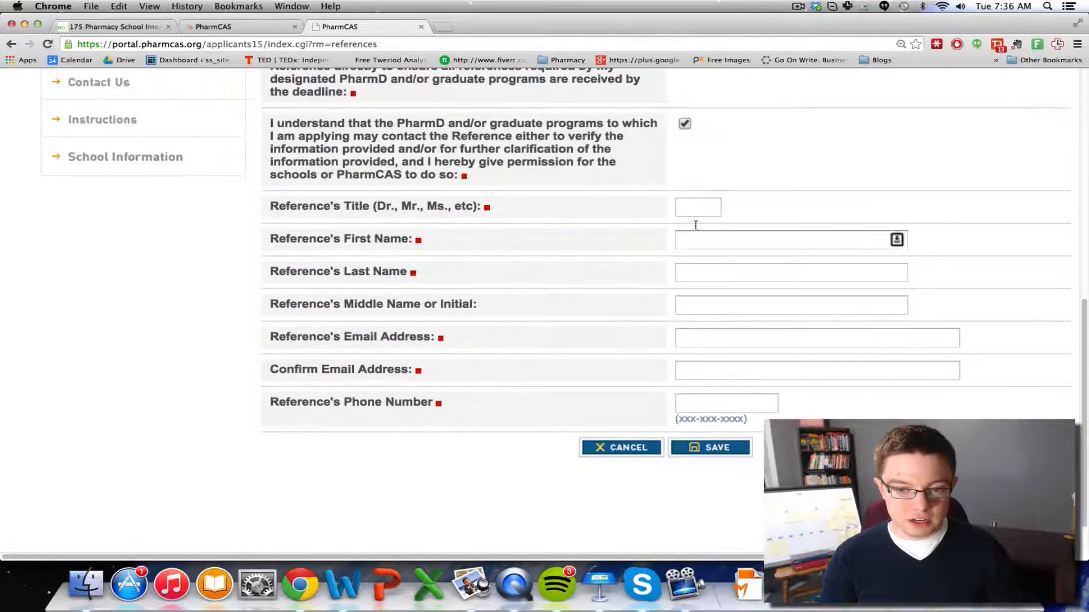
# Enter the reference's title Dr. and the reference's first and last name
pyautogui.click(708, 208)
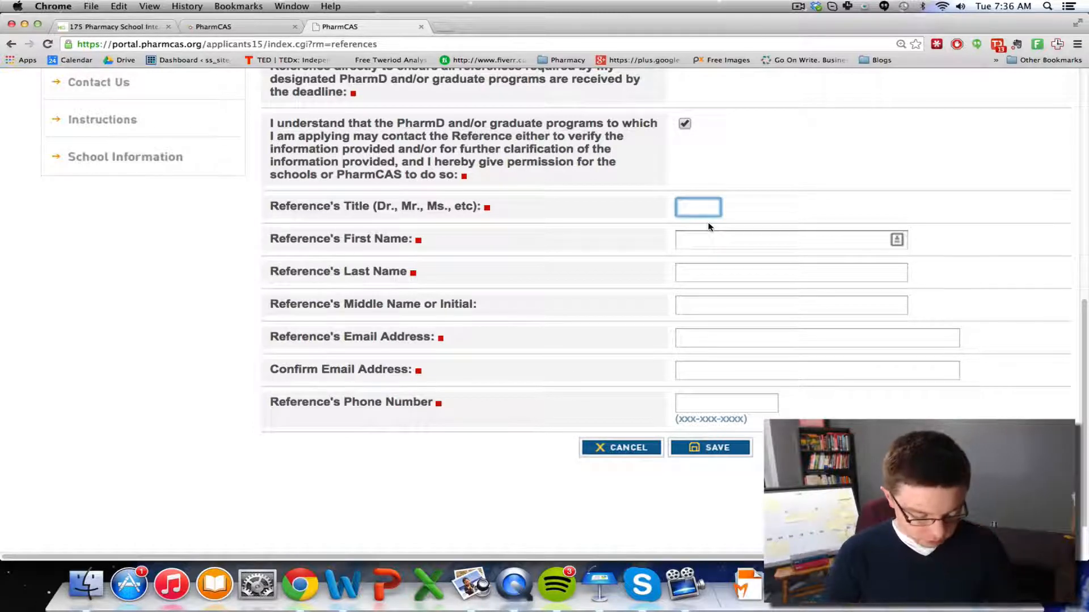
pyautogui.write('Dr.')
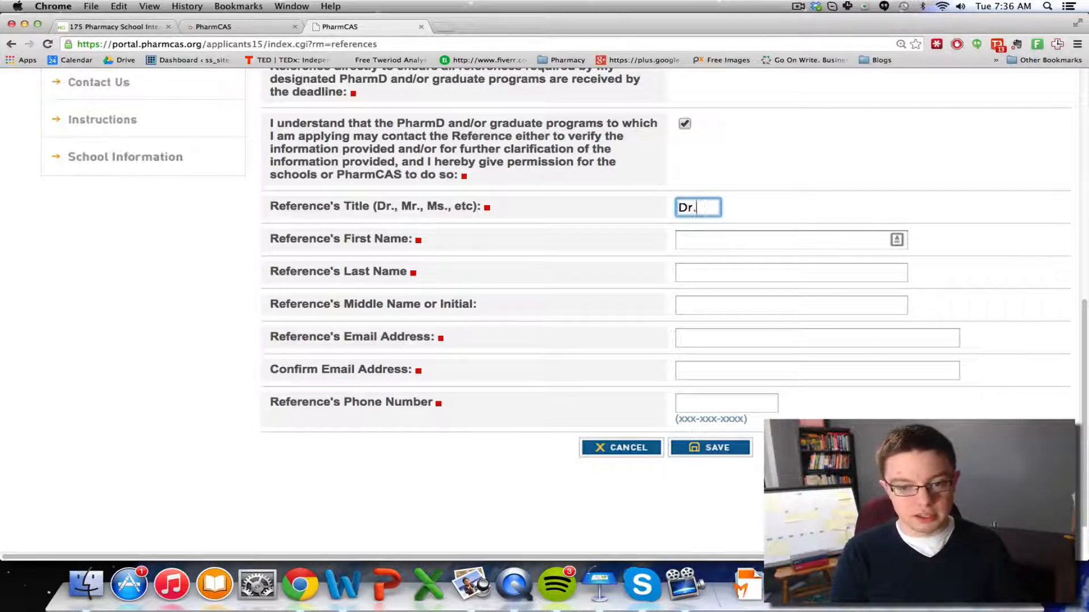
pyautogui.press('Tab')
pyautogui.write('Joe')
pyautogui.press('Tab')
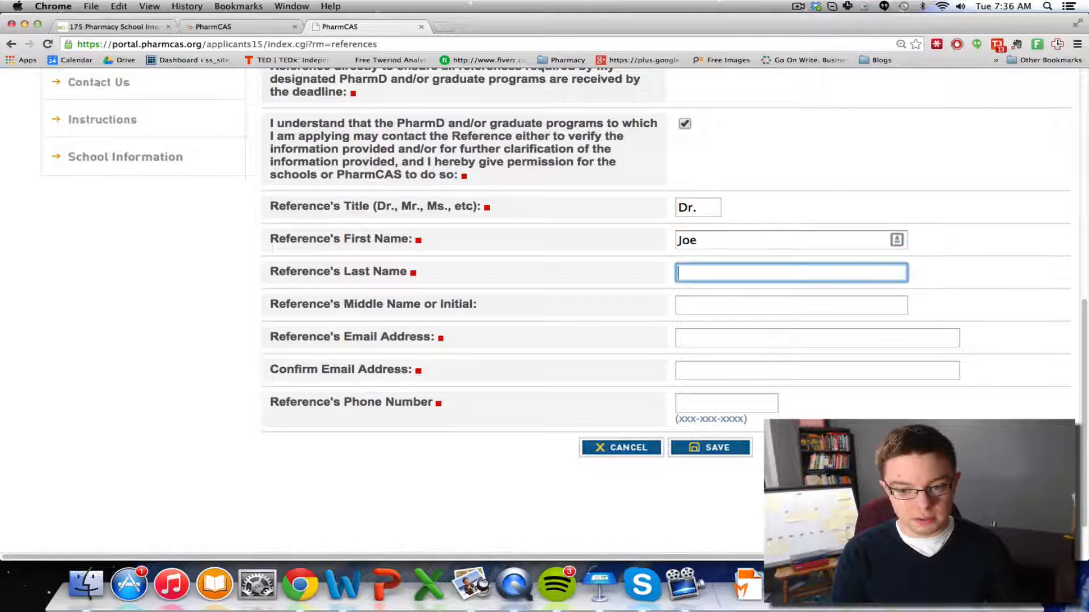
pyautogui.write('Smith')
# Enter the reference's email, matching confirmation email and phone number, then save the reference
pyautogui.press('Tab')
pyautogui.press('Tab')
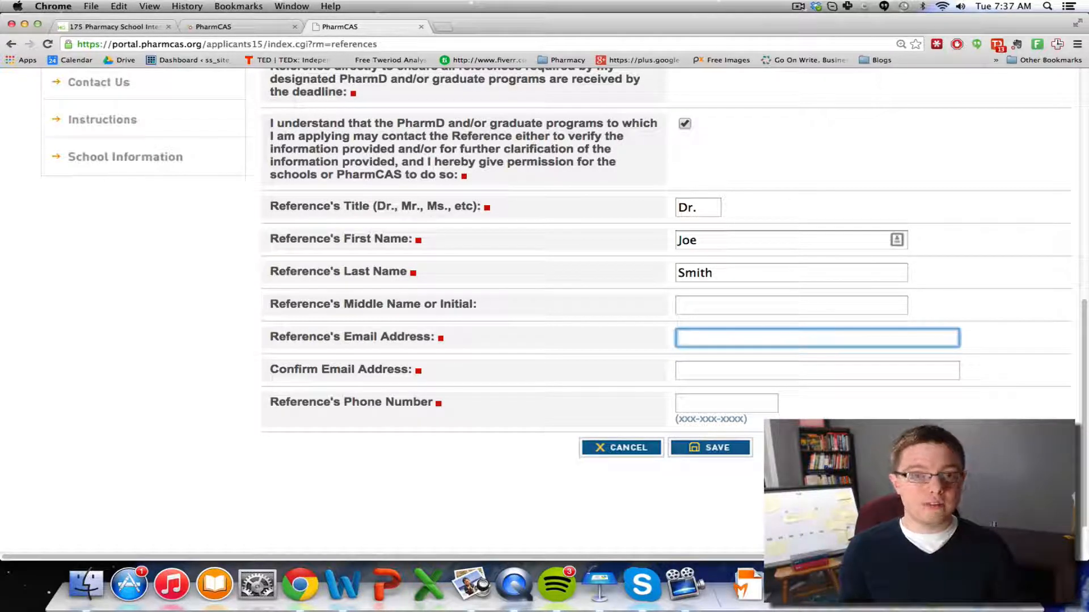
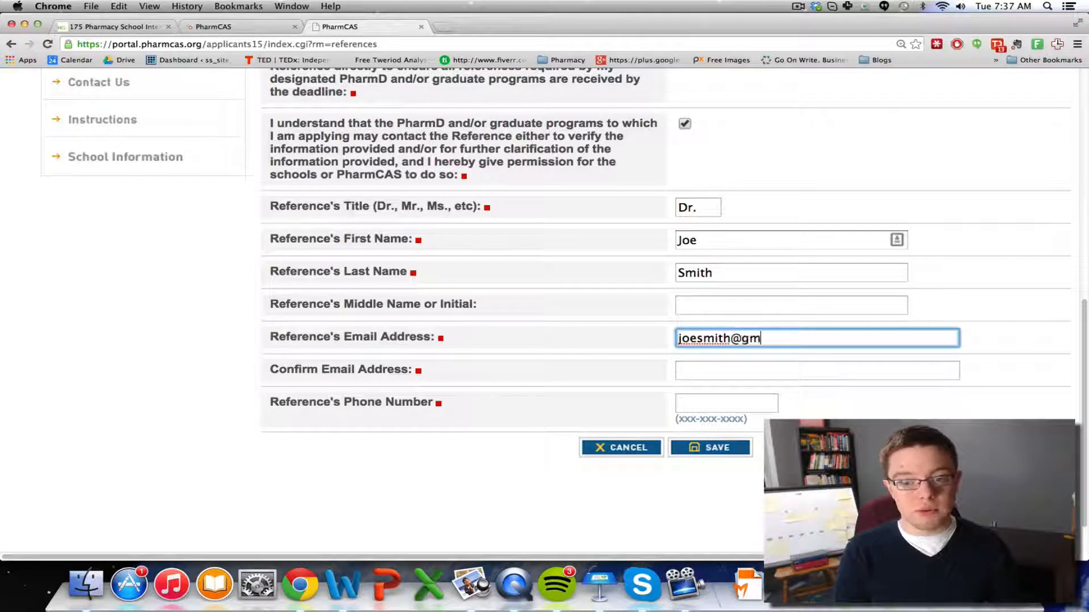
pyautogui.press('Tab')
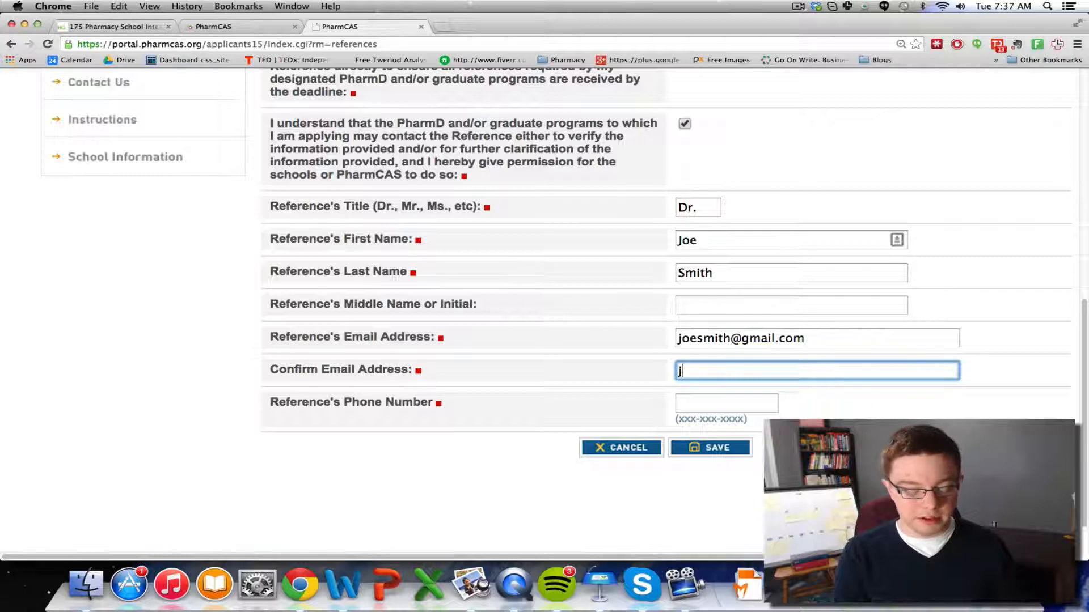
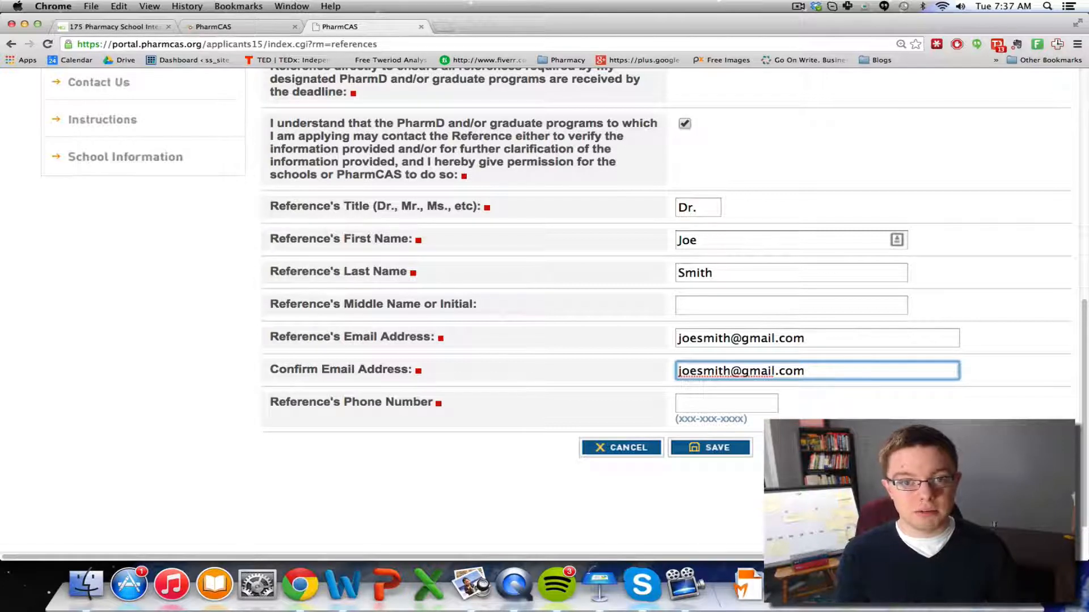
pyautogui.press('Tab')
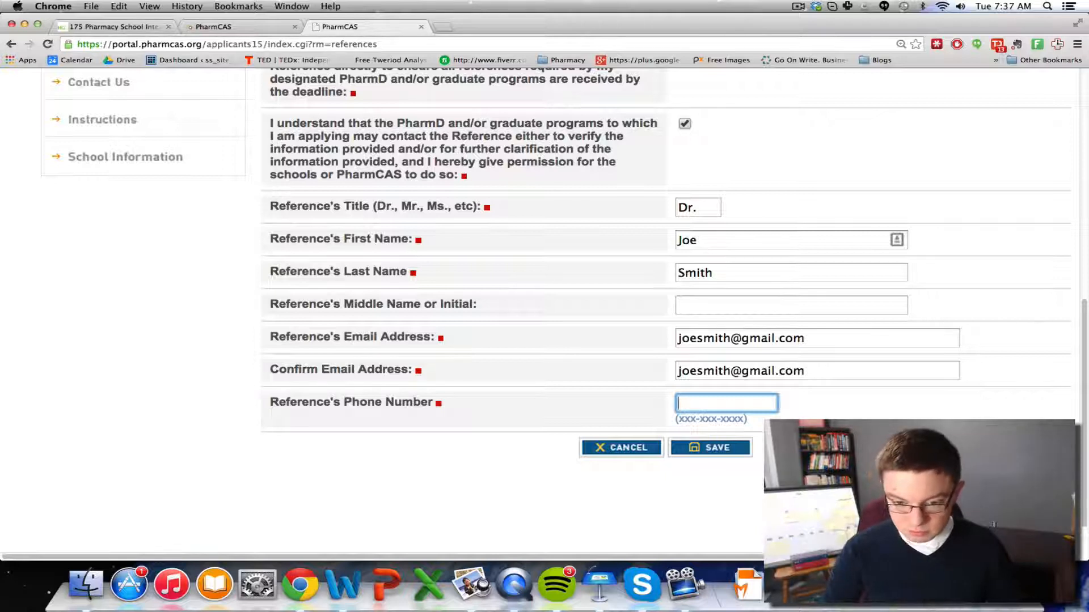
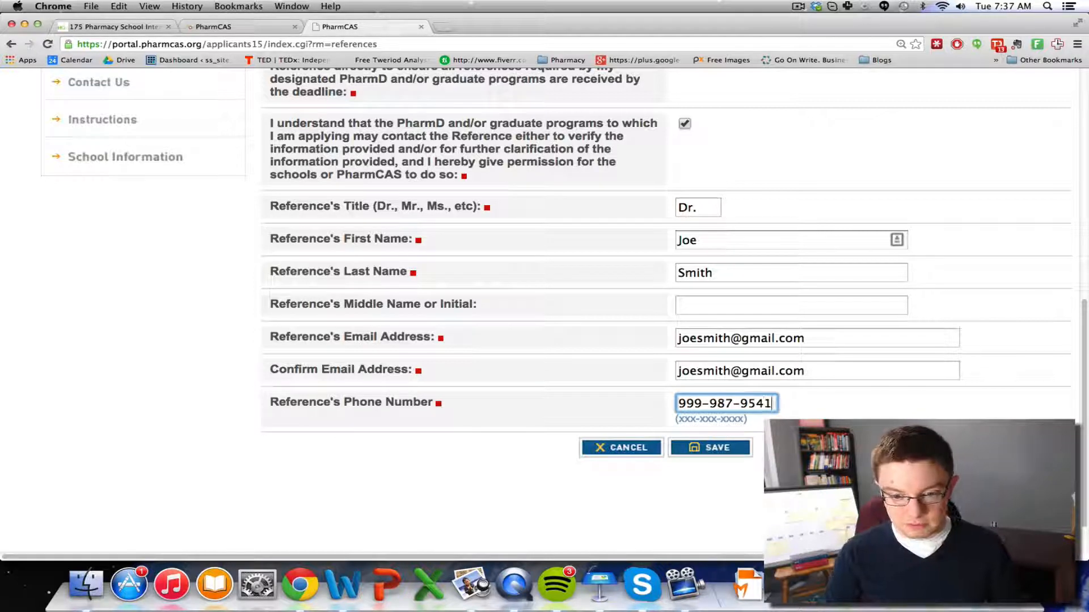
pyautogui.click(718, 448)
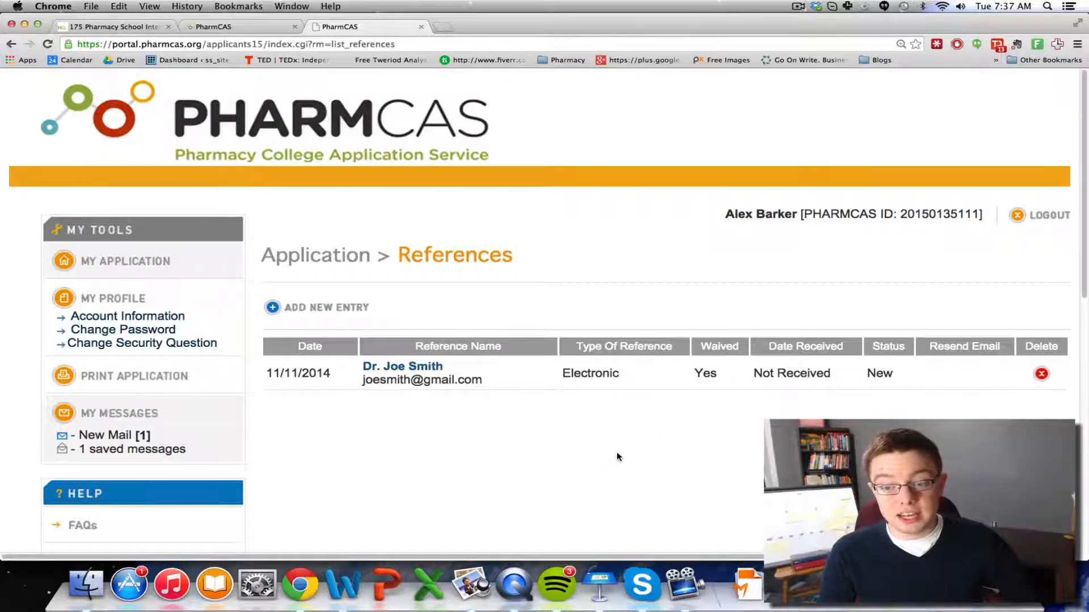
# Return to the application checklist, open Program Designations and start updating designations
pyautogui.scroll(-1, 619, 457)
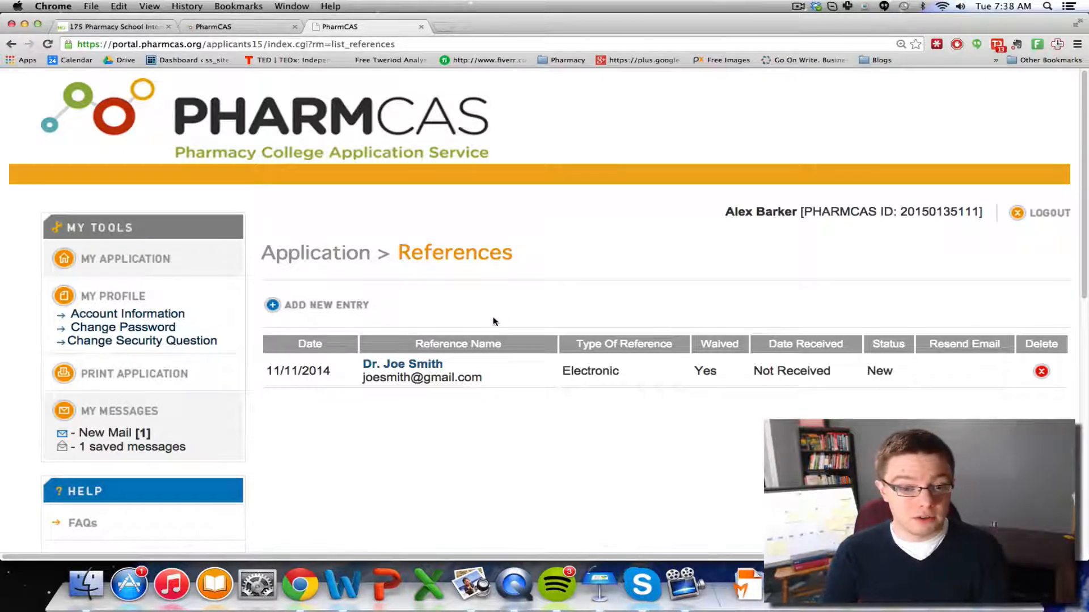
pyautogui.click(151, 262)
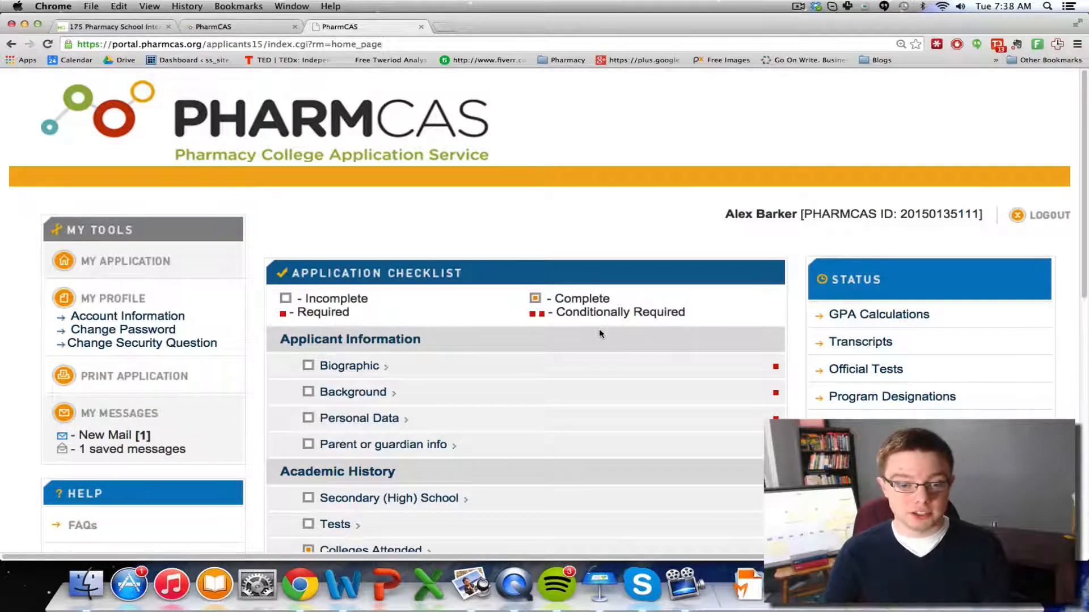
pyautogui.scroll(-6, 599, 332)
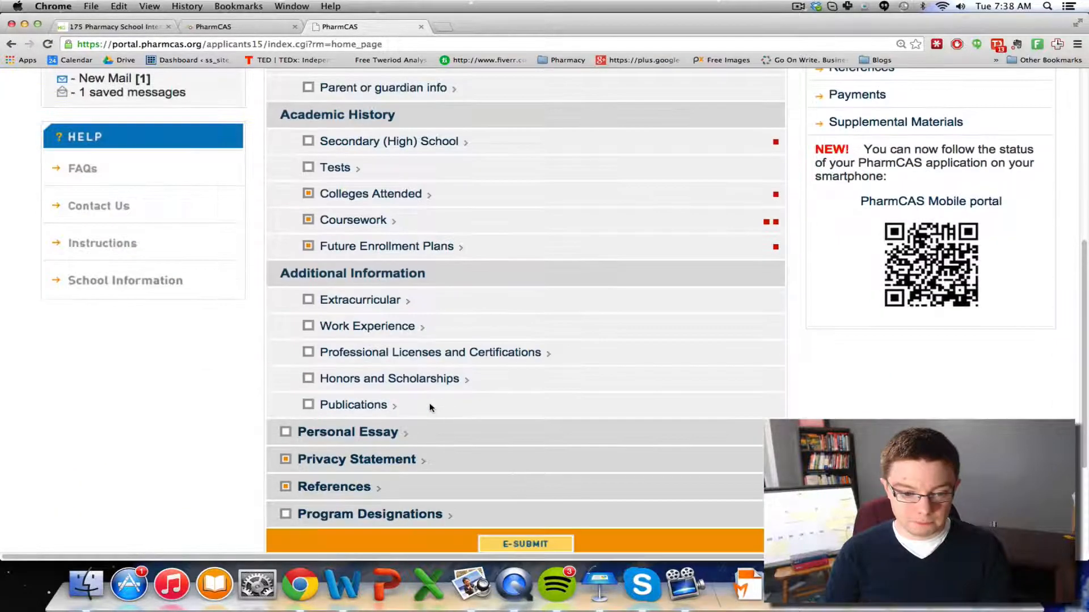
pyautogui.scroll(-2, 430, 407)
pyautogui.click(393, 434)
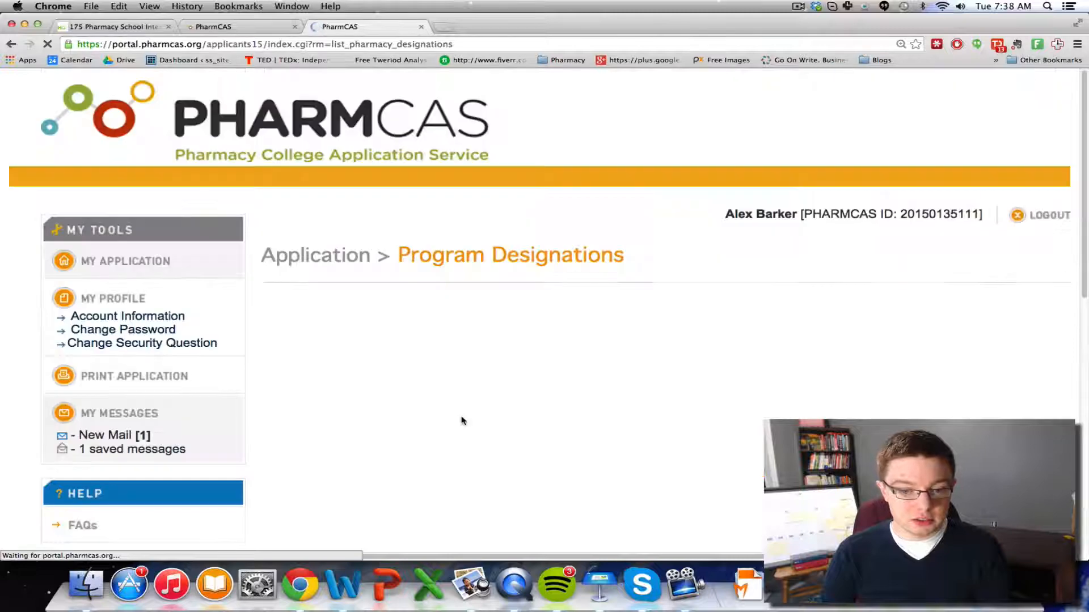
pyautogui.scroll(-2, 462, 420)
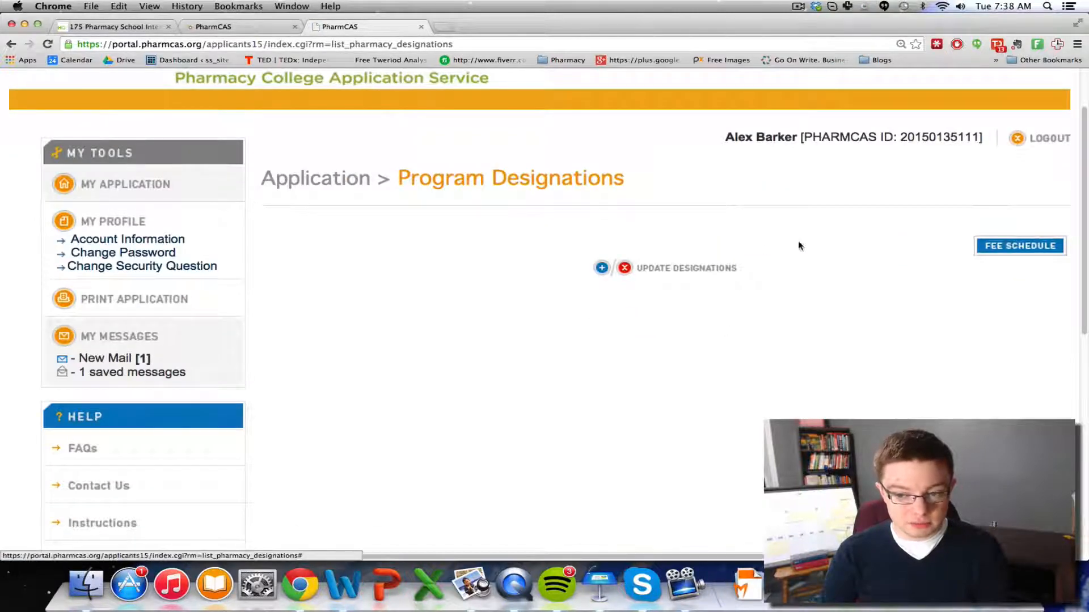
pyautogui.scroll(-1, 837, 253)
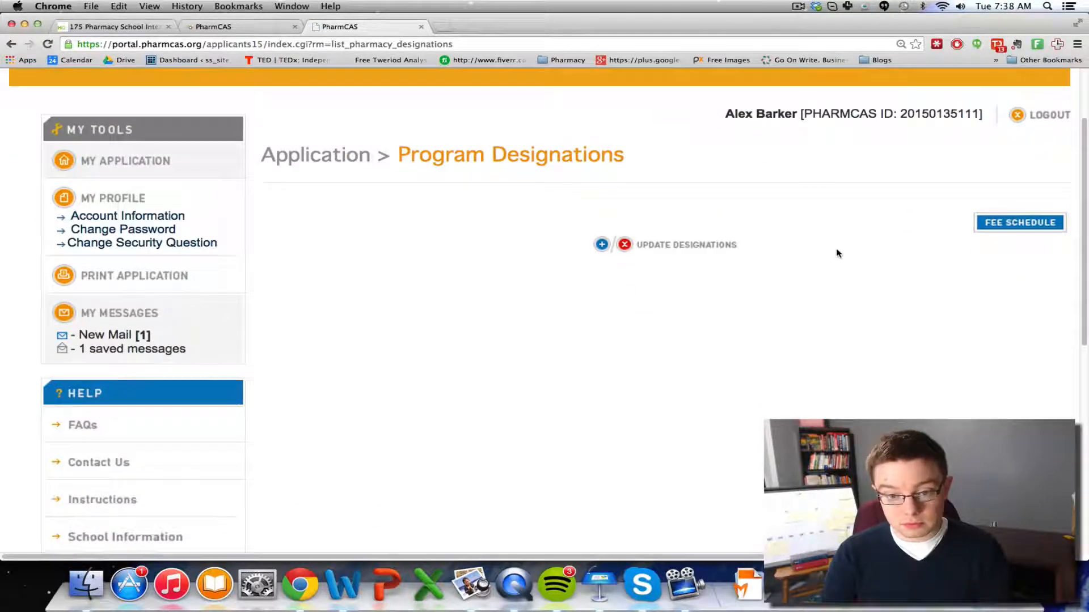
pyautogui.click(658, 244)
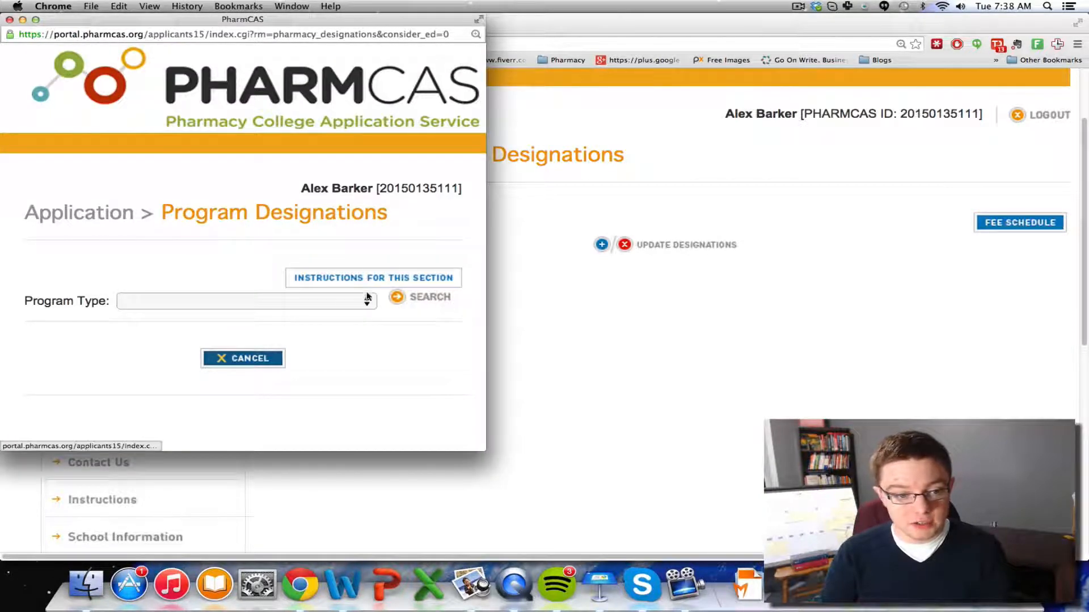
# Search for PharmD Programs as the program type and enlarge the results window
pyautogui.click(334, 305)
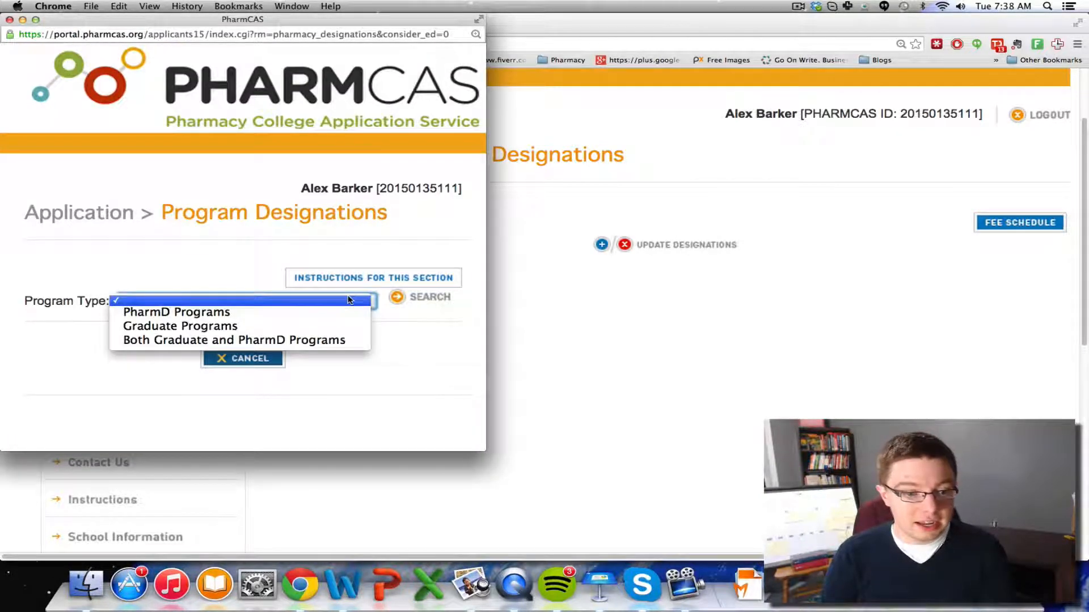
pyautogui.click(315, 312)
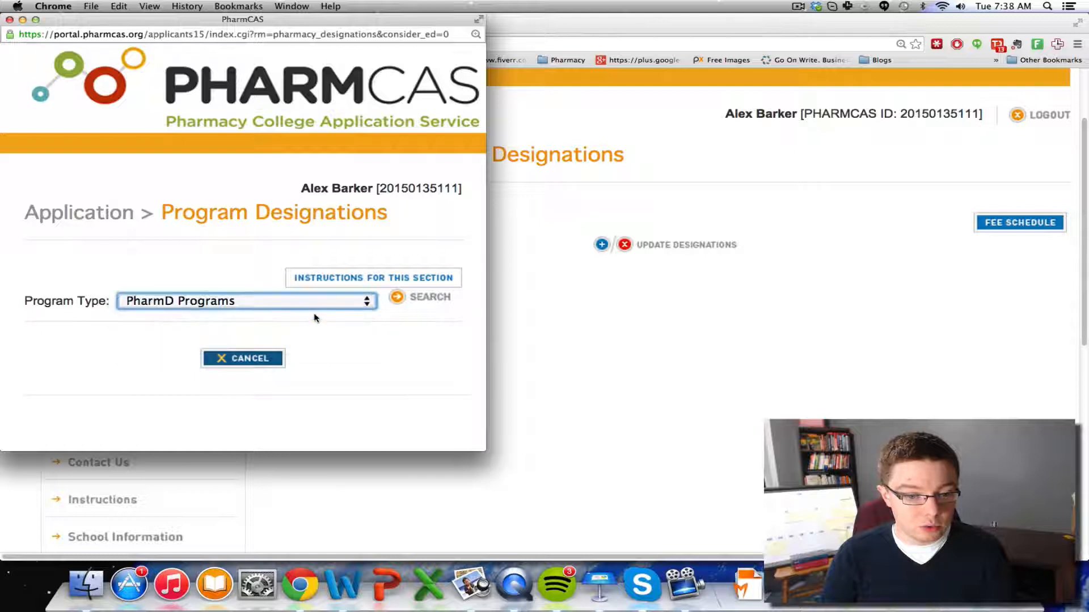
pyautogui.click(404, 304)
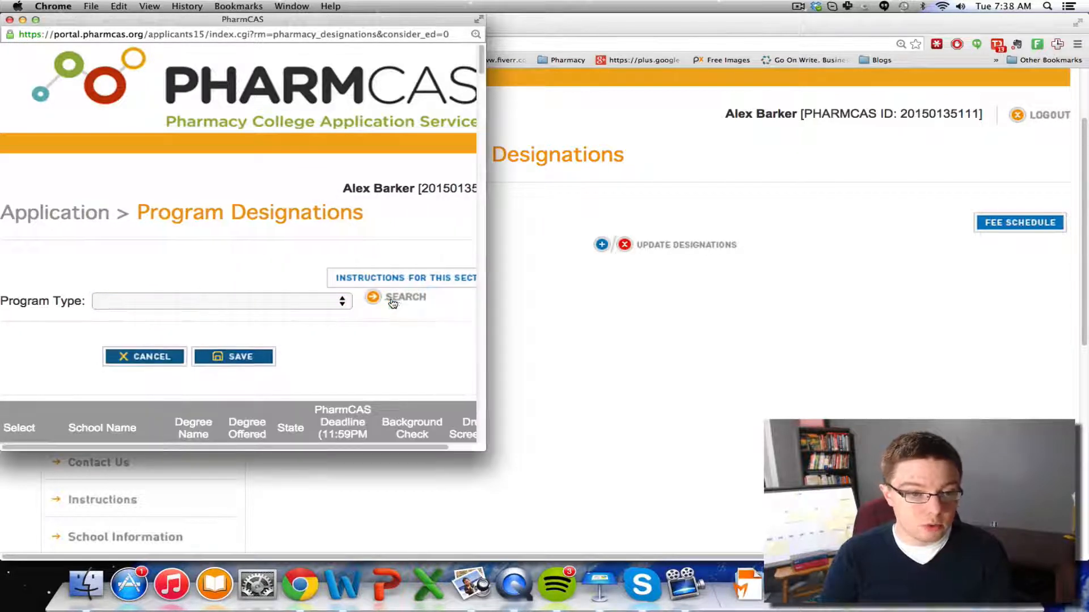
pyautogui.moveTo(332, 25); pyautogui.dragTo(676, 33)
pyautogui.moveTo(829, 458); pyautogui.dragTo(1046, 510)
# Tick D'Youville, Buffalo-SUNY, Albany (Colchester, VT), New Mexico and Fairleigh Dickinson, leaving Henderson, NV unticked
pyautogui.scroll(-3, 924, 382)
pyautogui.scroll(-1, 924, 383)
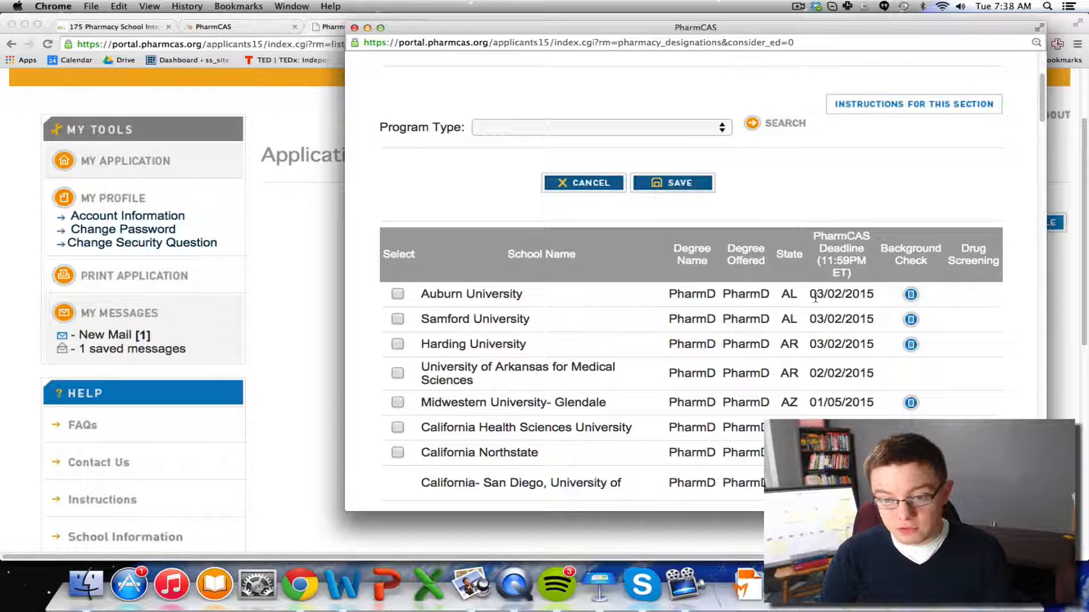
pyautogui.scroll(-4, 815, 298)
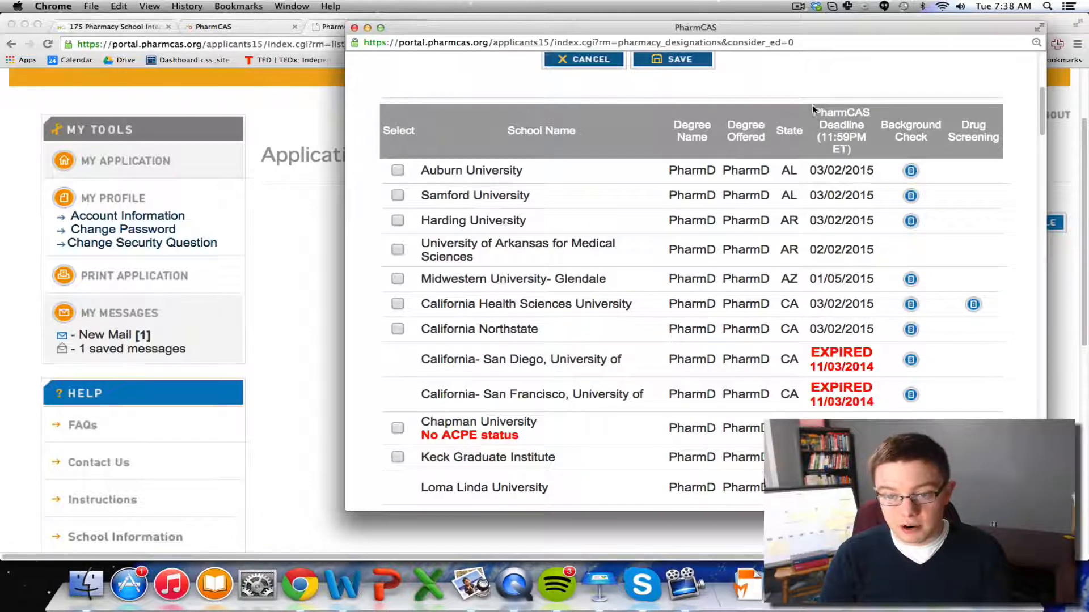
pyautogui.scroll(-4, 796, 309)
pyautogui.scroll(12, 803, 328)
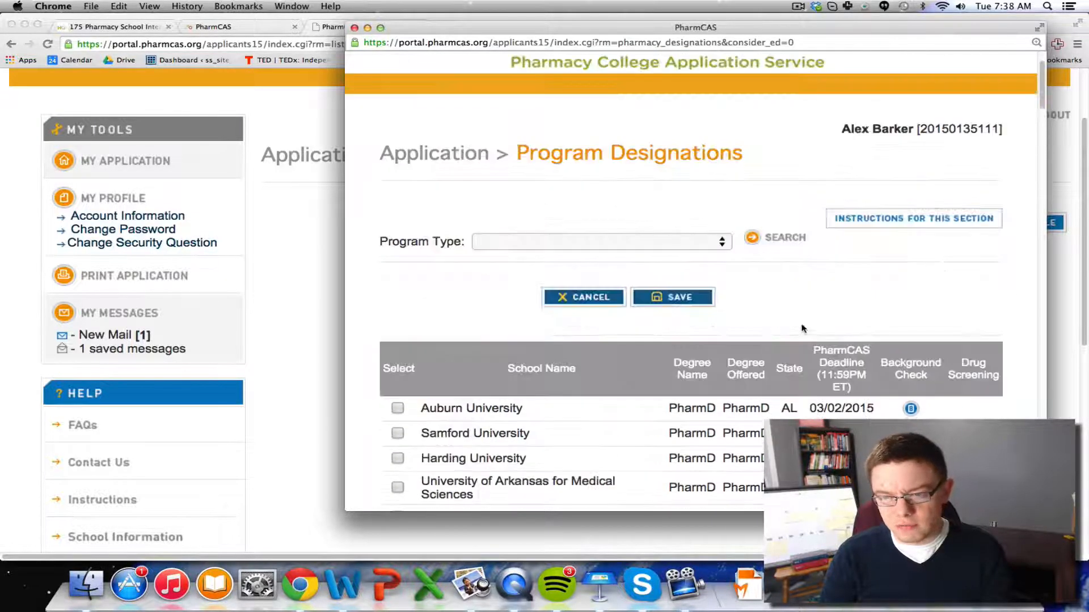
pyautogui.scroll(-12, 803, 327)
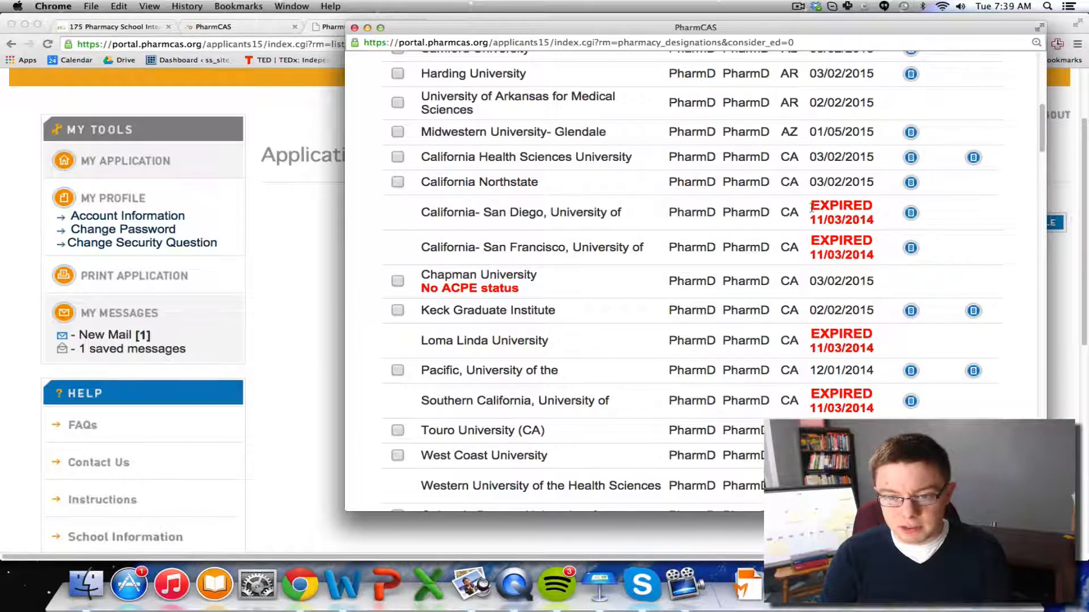
pyautogui.moveTo(811, 208); pyautogui.dragTo(874, 221)
pyautogui.click(863, 219)
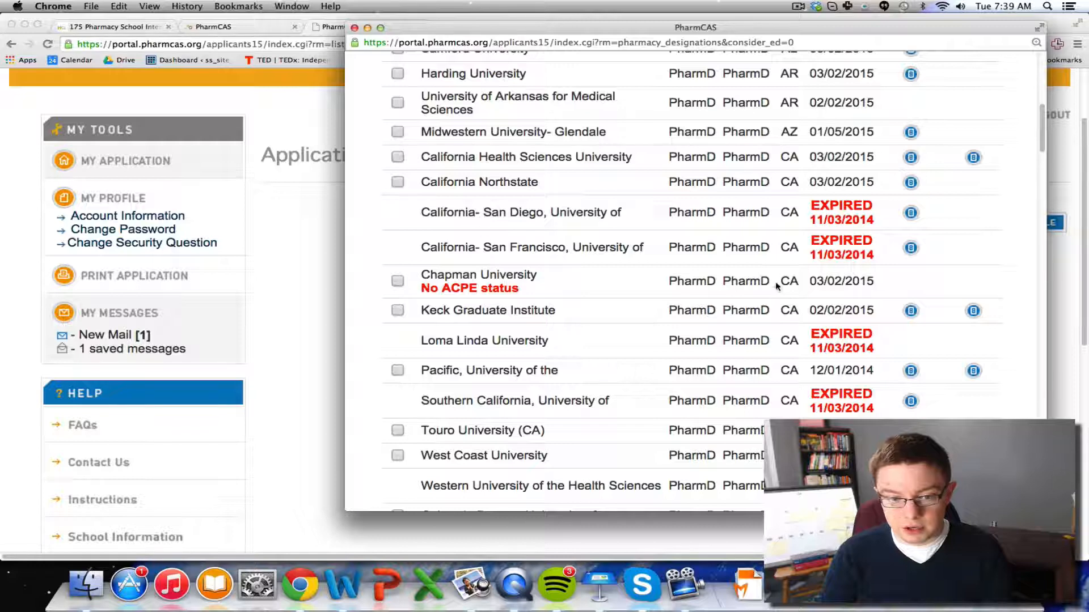
pyautogui.scroll(-5, 777, 286)
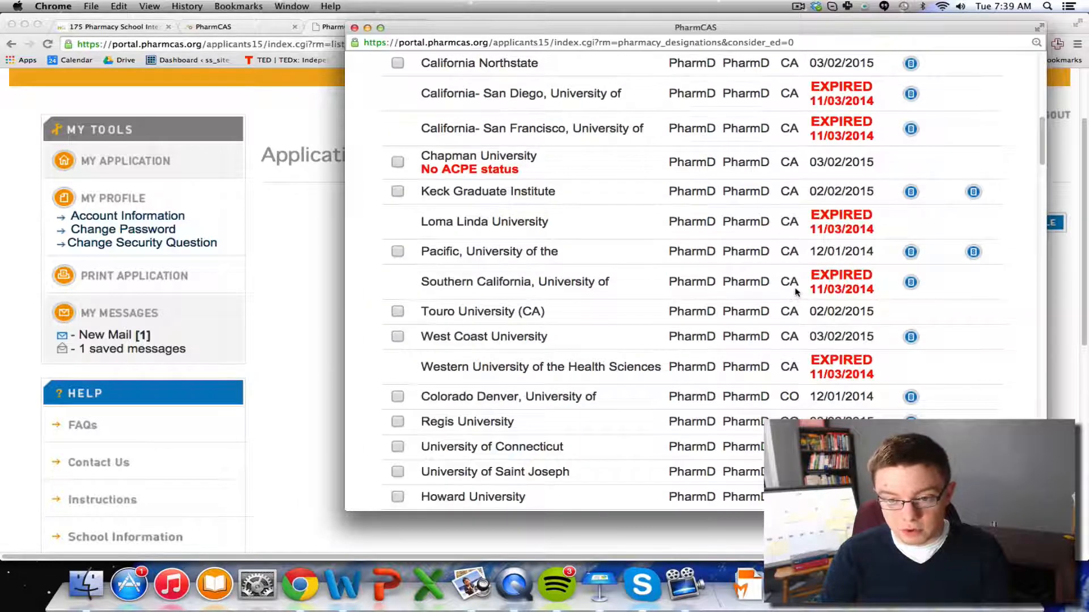
pyautogui.scroll(-10, 797, 293)
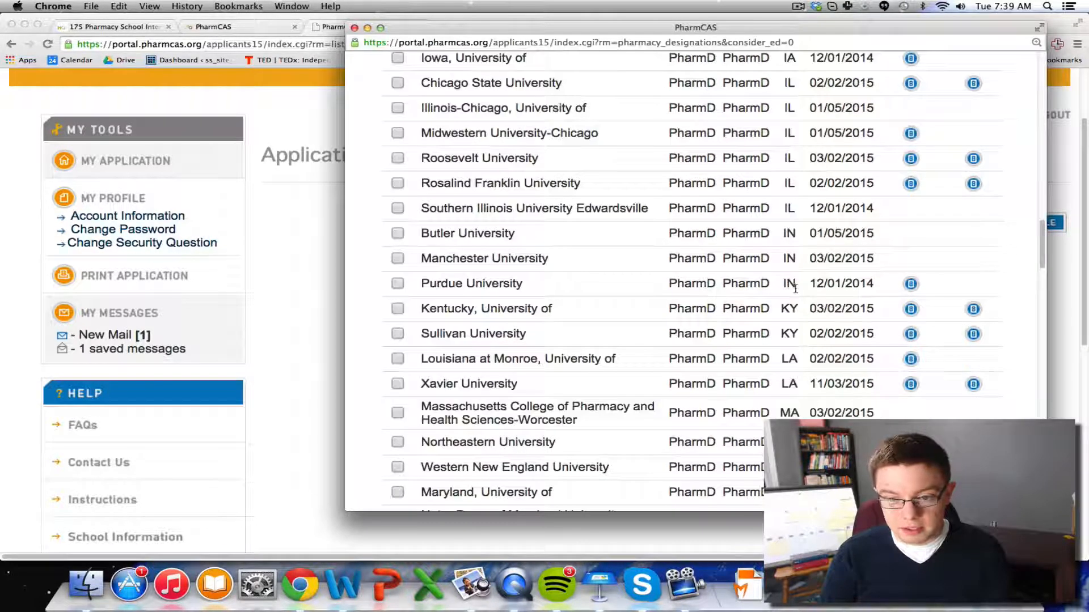
pyautogui.scroll(-12, 795, 289)
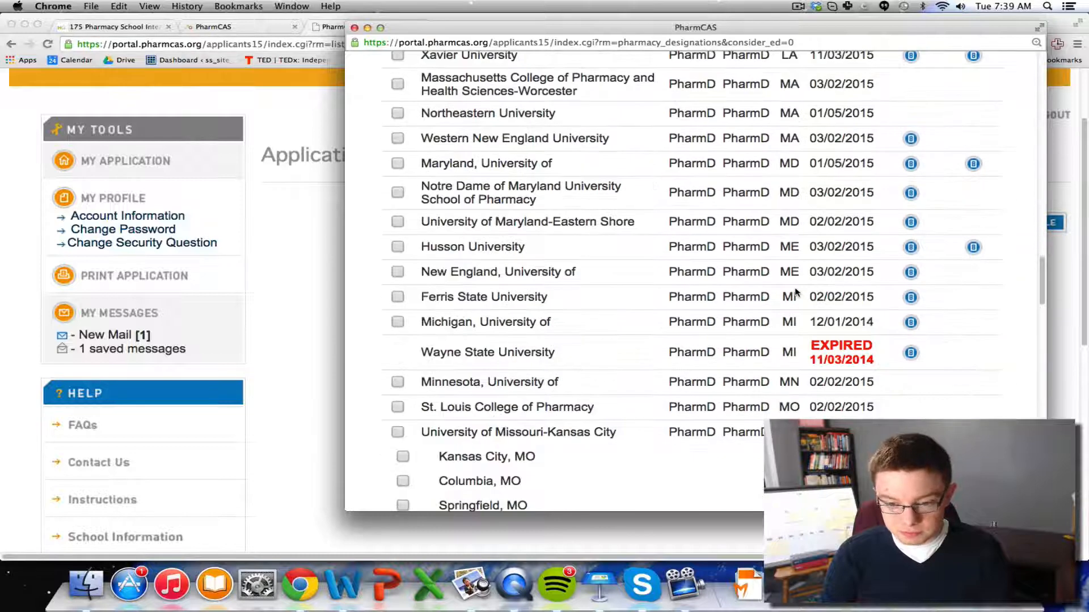
pyautogui.scroll(-8, 795, 292)
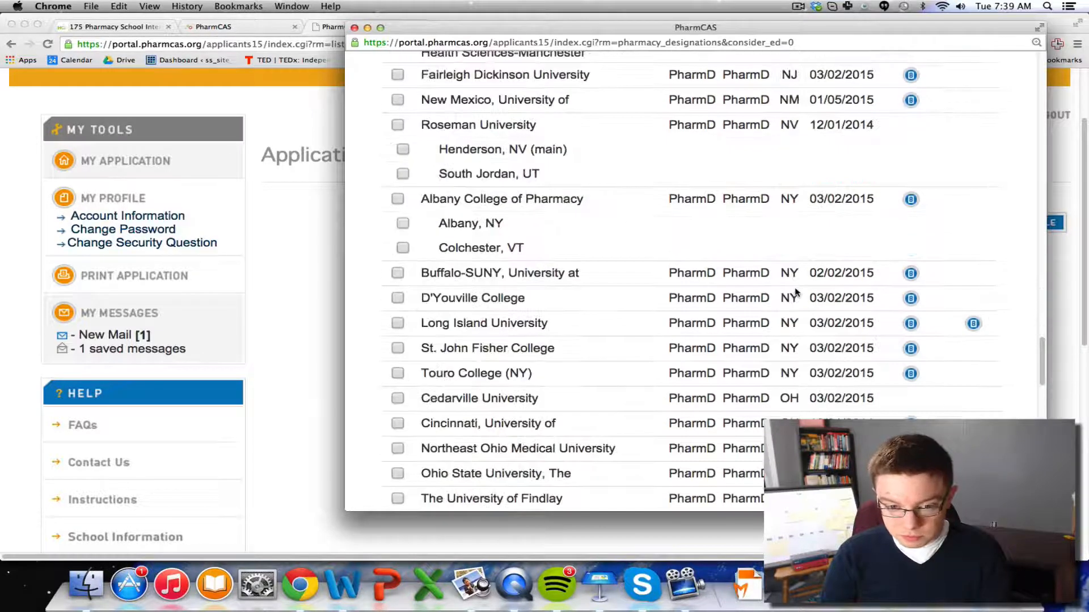
pyautogui.click(397, 298)
pyautogui.click(398, 273)
pyautogui.click(402, 248)
pyautogui.click(397, 199)
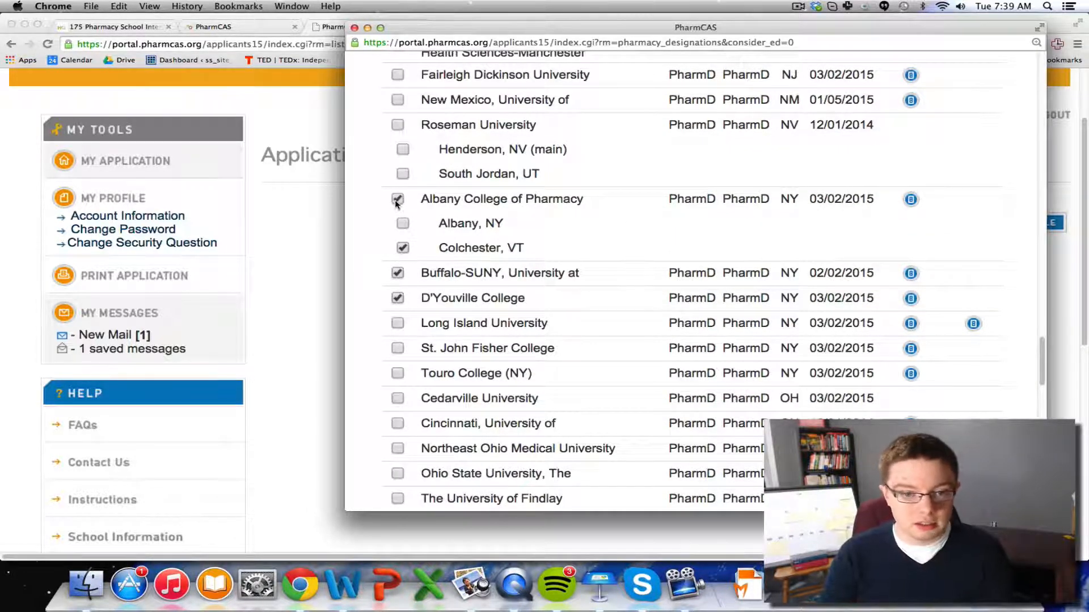
pyautogui.click(403, 149)
pyautogui.click(403, 150)
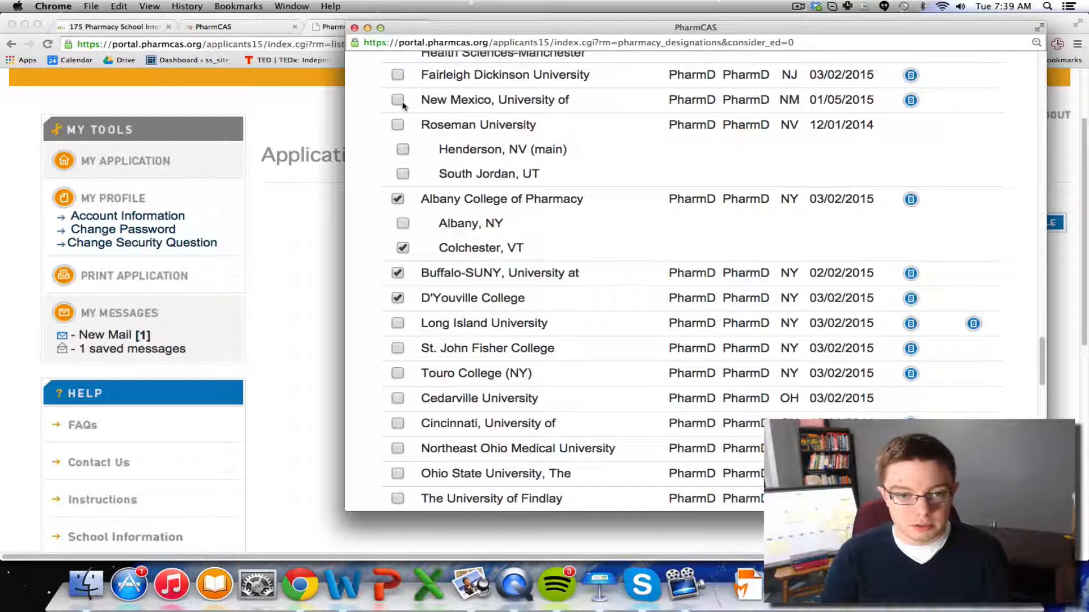
pyautogui.click(398, 100)
pyautogui.click(397, 74)
pyautogui.scroll(15, 716, 311)
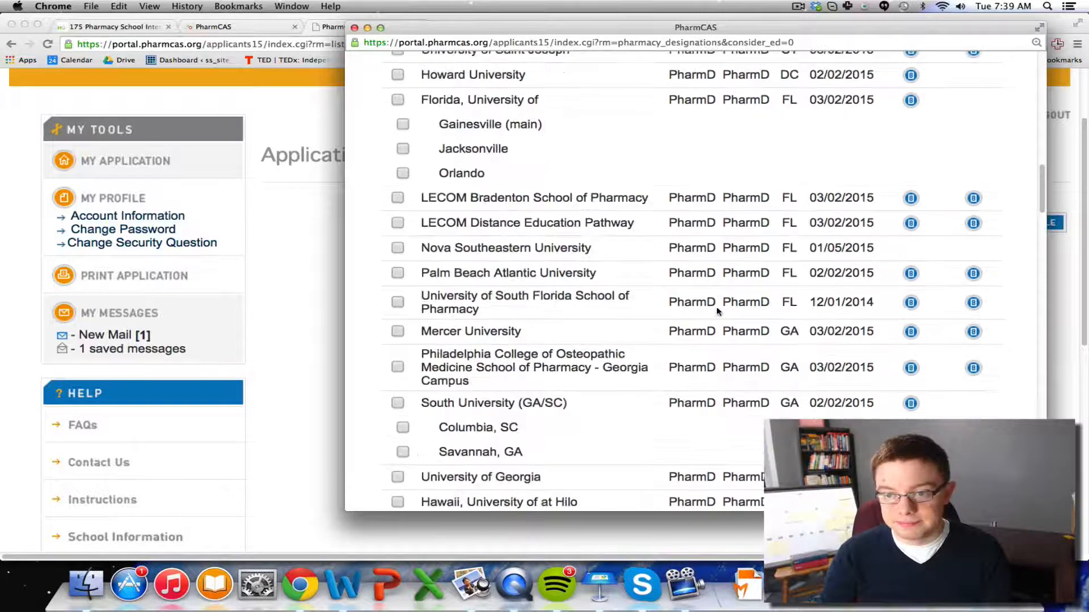
pyautogui.scroll(10, 717, 311)
pyautogui.scroll(-5, 843, 368)
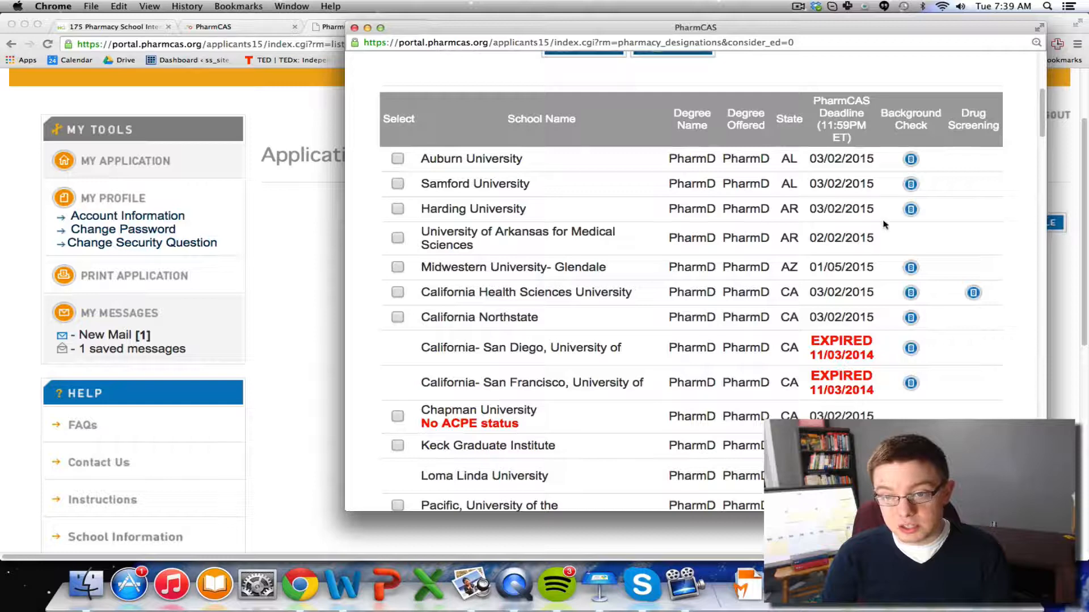
pyautogui.click(911, 160)
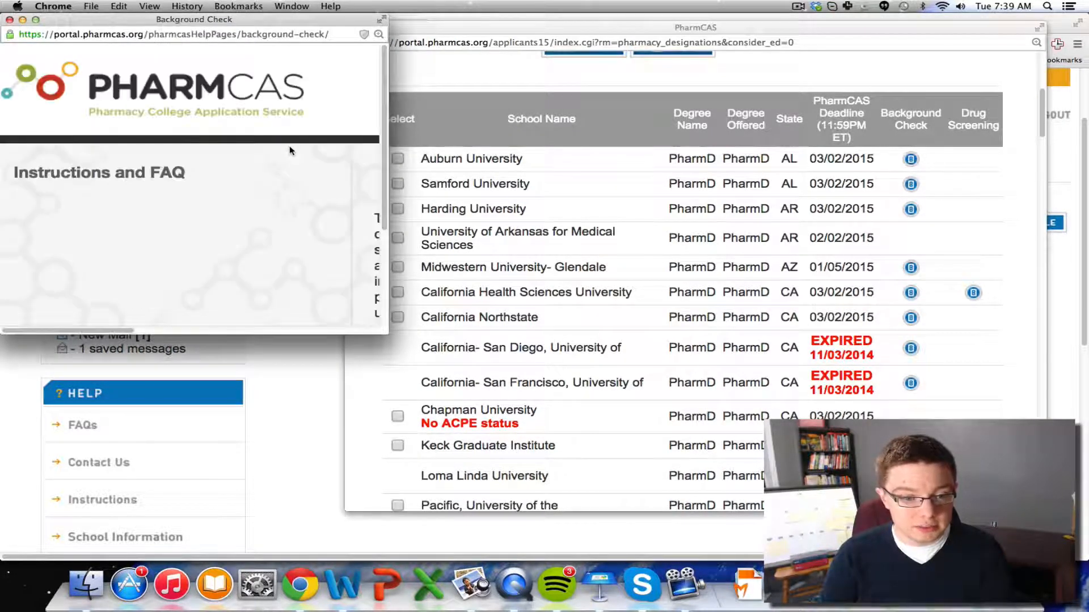
pyautogui.moveTo(387, 333); pyautogui.dragTo(1044, 559)
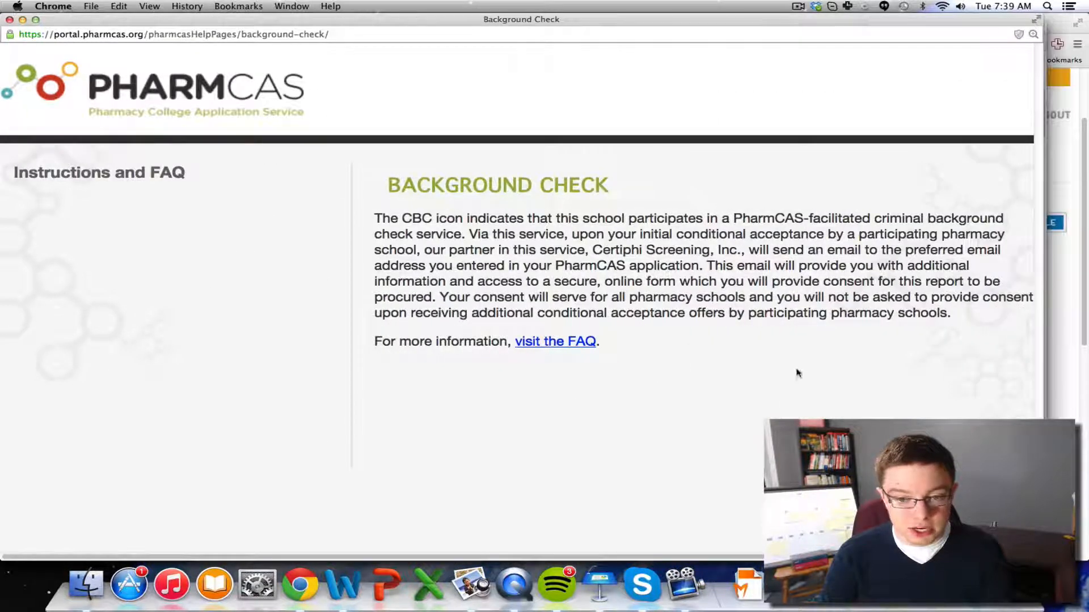
pyautogui.click(9, 20)
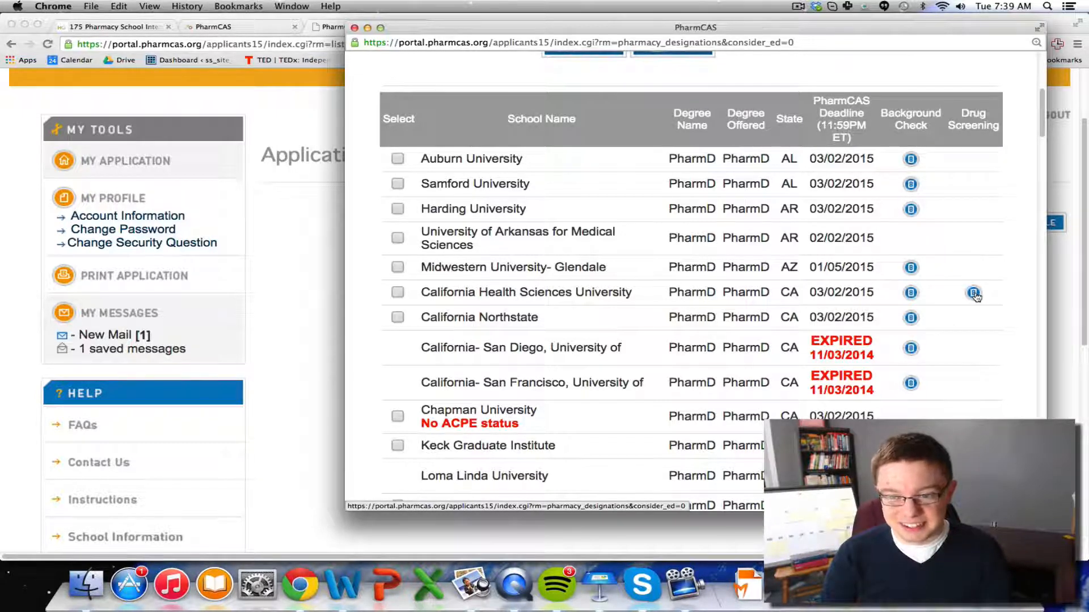
pyautogui.click(975, 294)
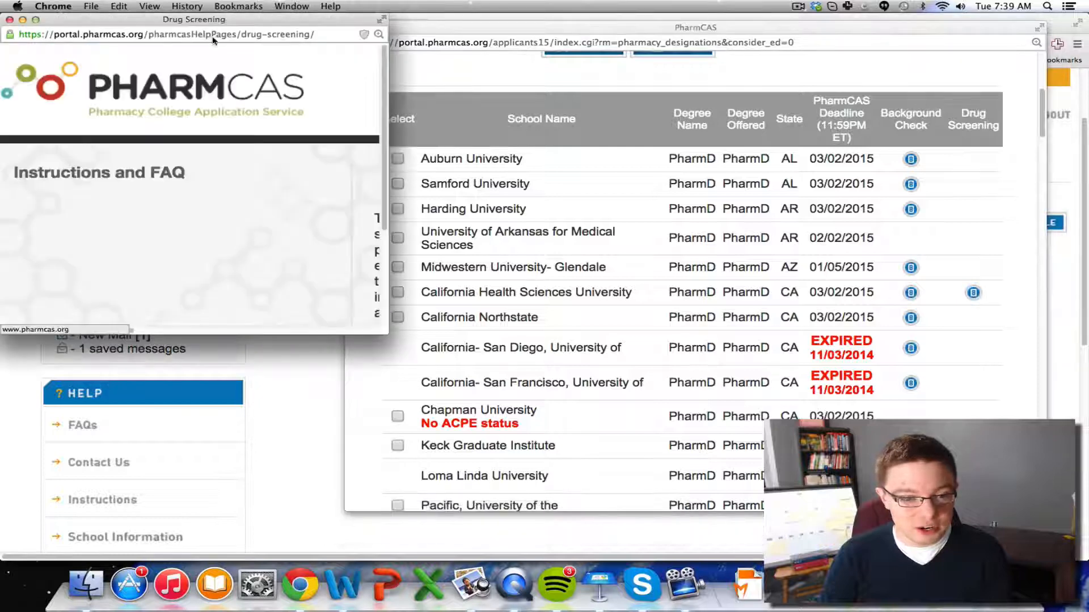
pyautogui.moveTo(383, 337); pyautogui.dragTo(967, 437)
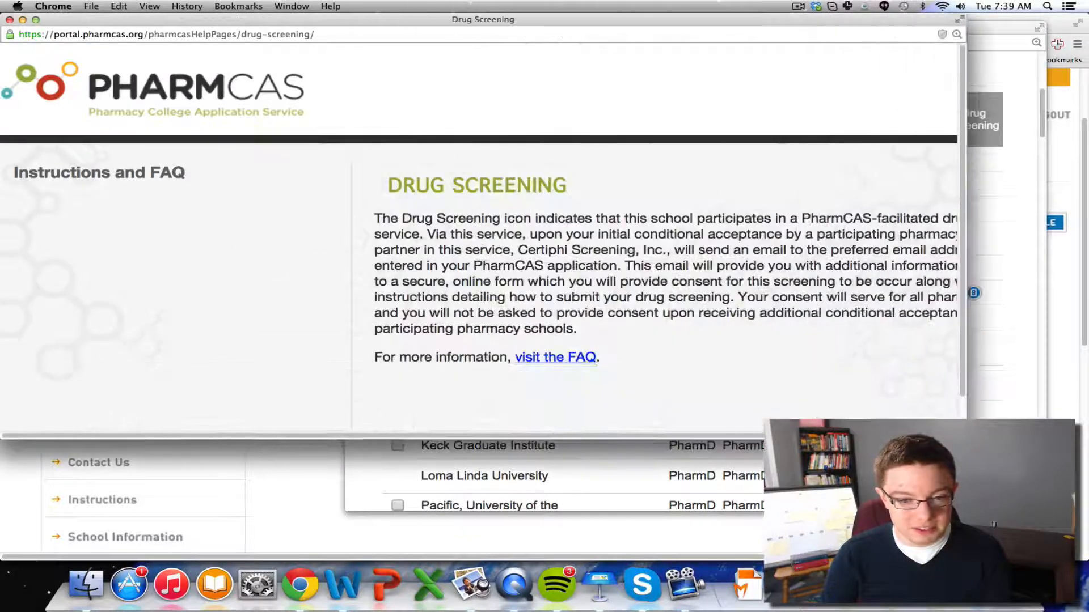
pyautogui.click(9, 19)
pyautogui.scroll(5, 702, 247)
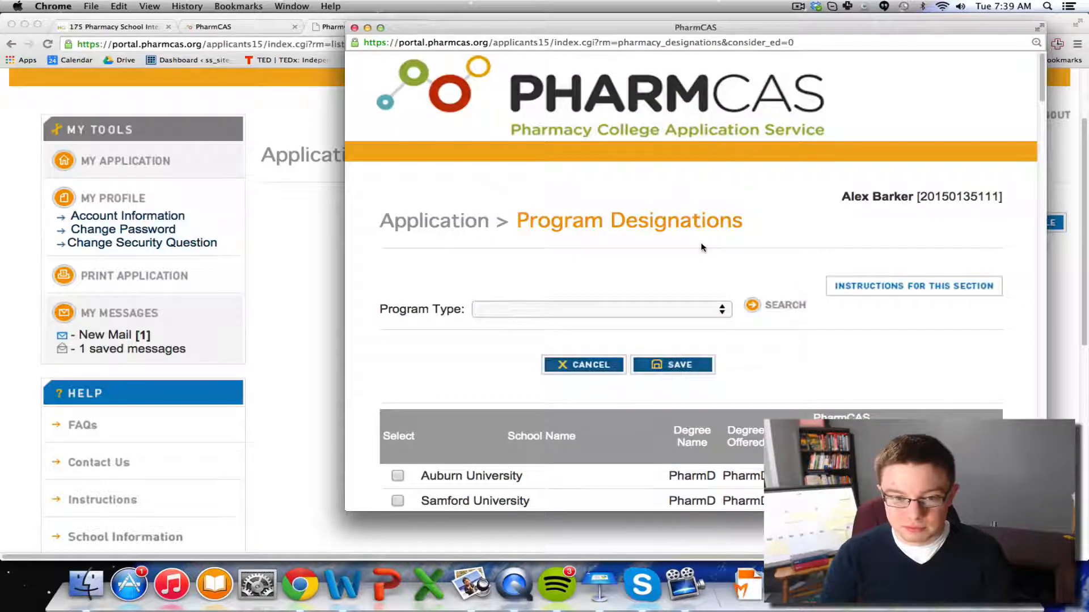
pyautogui.scroll(-5, 702, 247)
# Save the designations and check Pending Designations shows five schools totaling $370
pyautogui.click(666, 193)
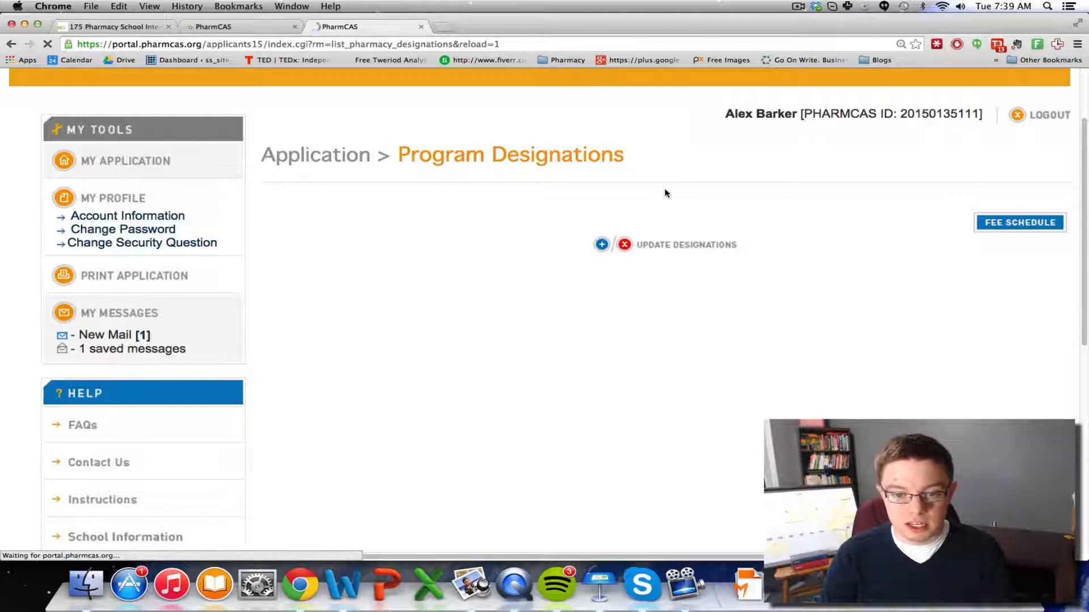
pyautogui.scroll(-3, 662, 286)
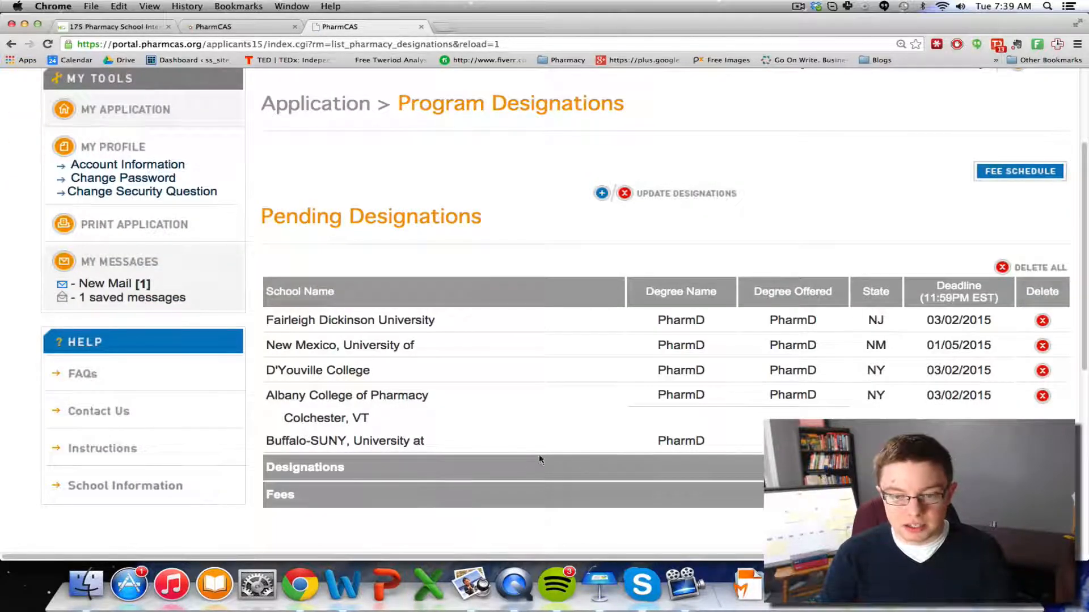
pyautogui.scroll(-2, 539, 459)
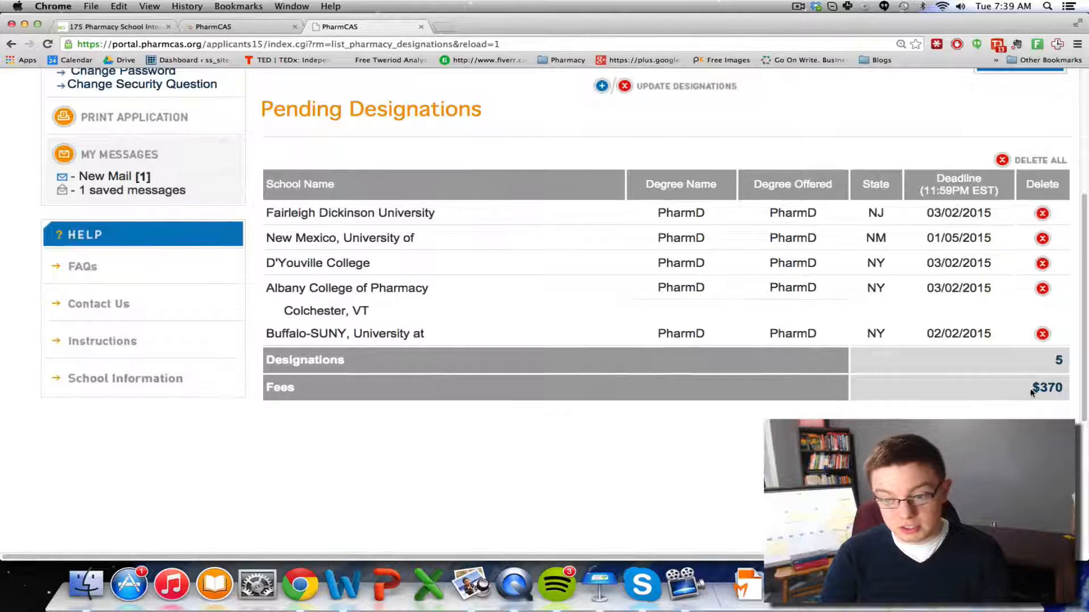
pyautogui.moveTo(1032, 391); pyautogui.dragTo(1073, 387)
pyautogui.click(1057, 389)
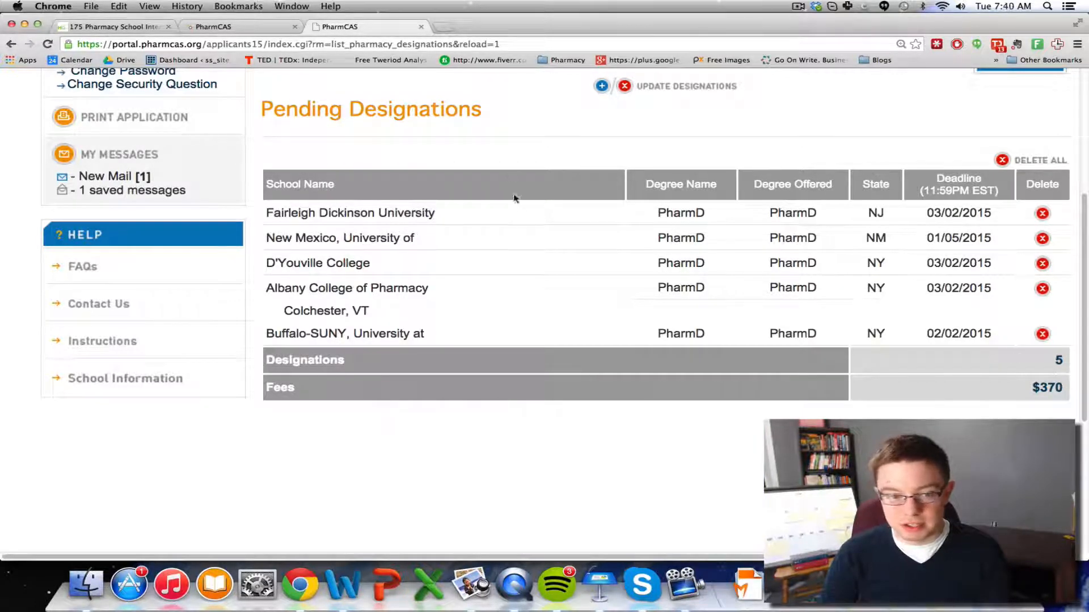
pyautogui.scroll(5, 526, 240)
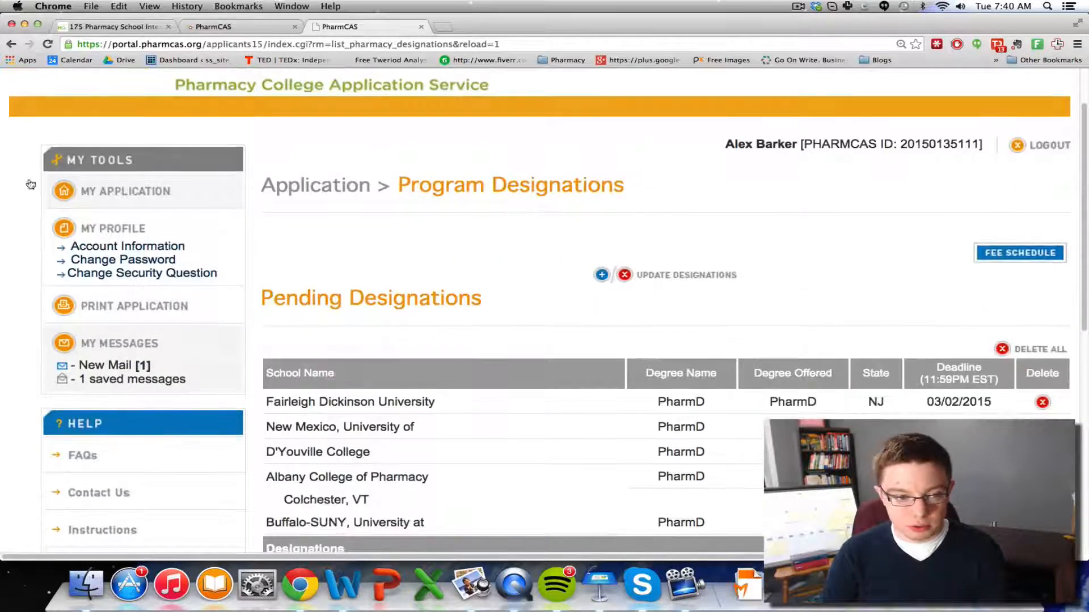
pyautogui.scroll(6, 800, 257)
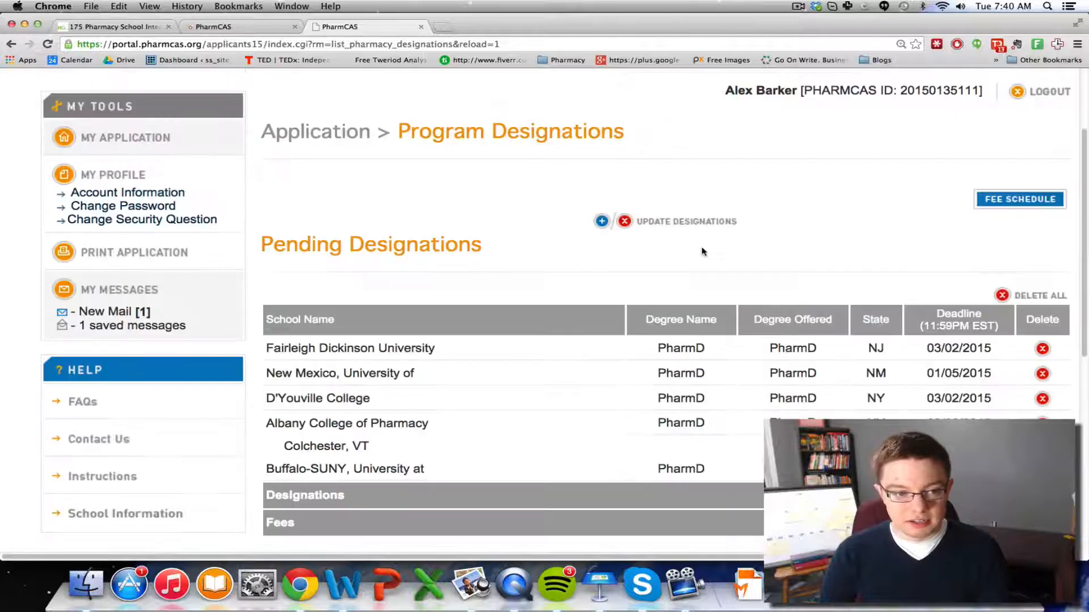
# Go to My Application and scroll through the Application Checklist
pyautogui.click(146, 131)
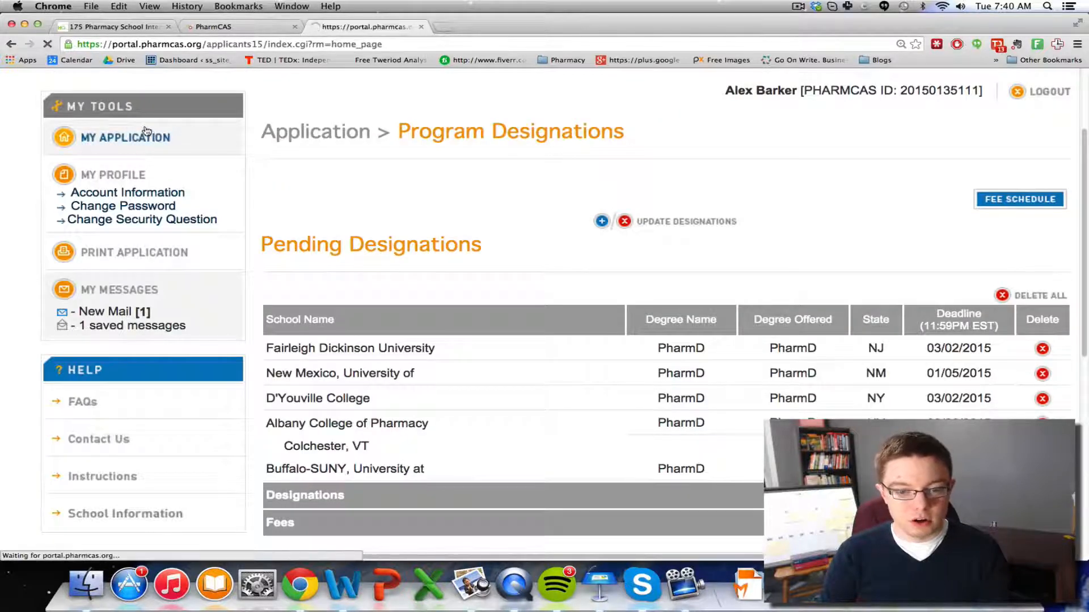
pyautogui.scroll(-10, 679, 252)
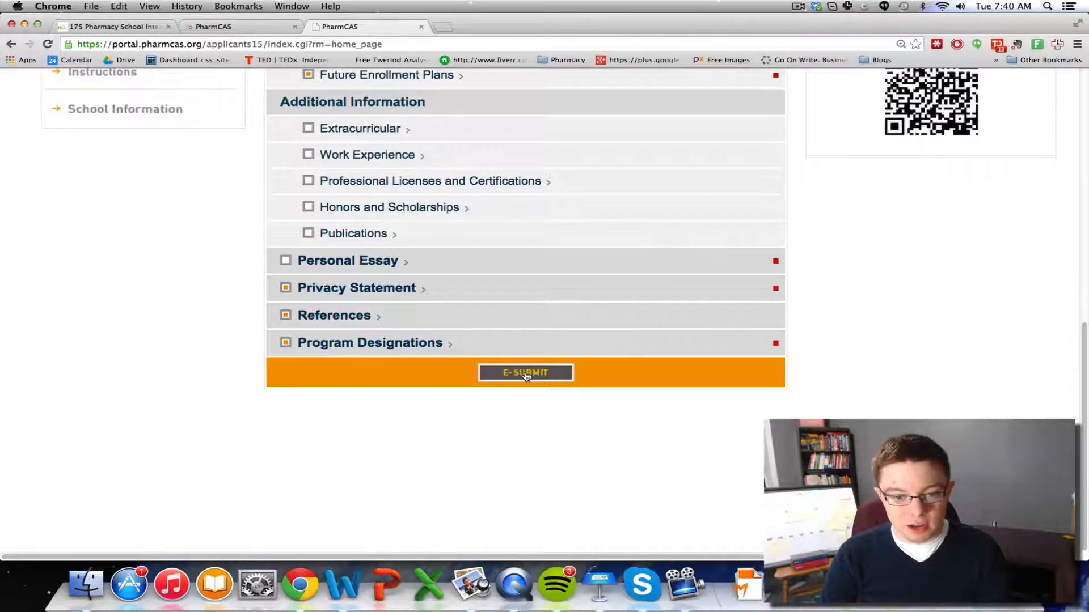
pyautogui.scroll(10, 926, 396)
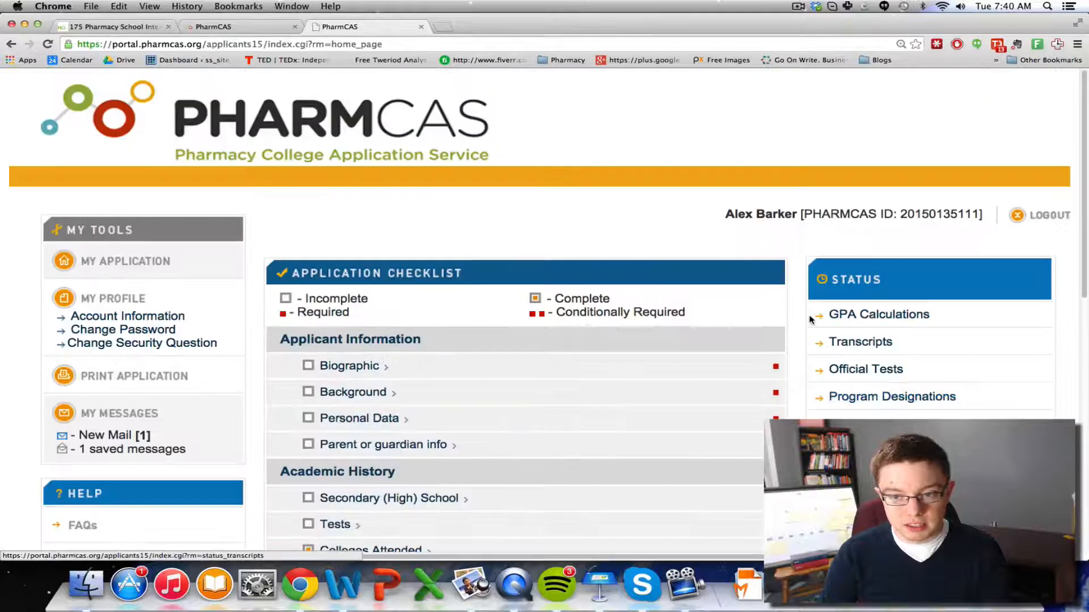
pyautogui.scroll(-10, 812, 318)
pyautogui.scroll(6, 810, 319)
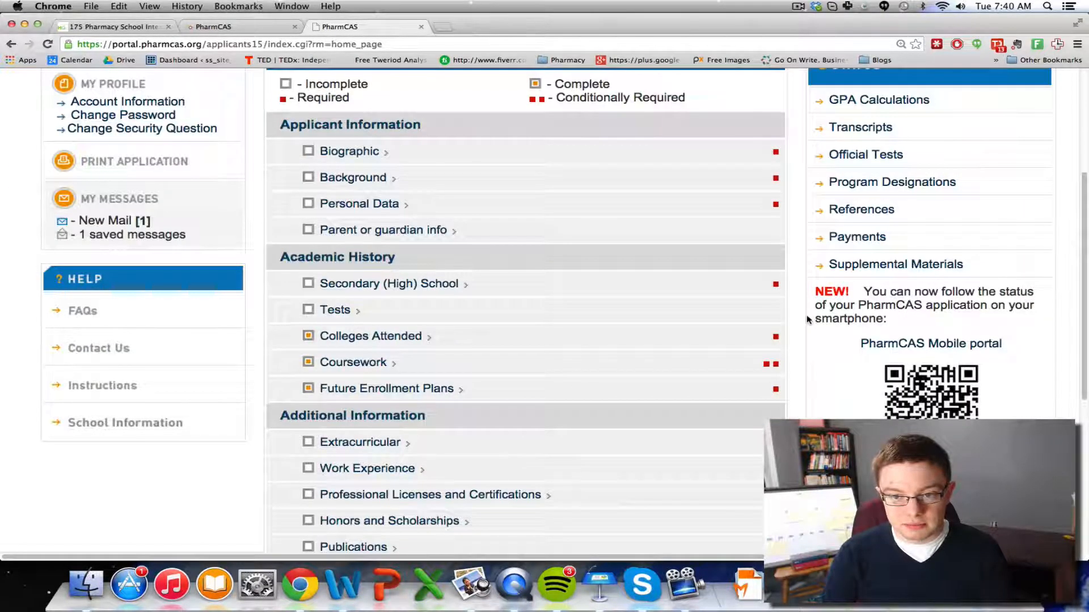
pyautogui.scroll(2, 807, 316)
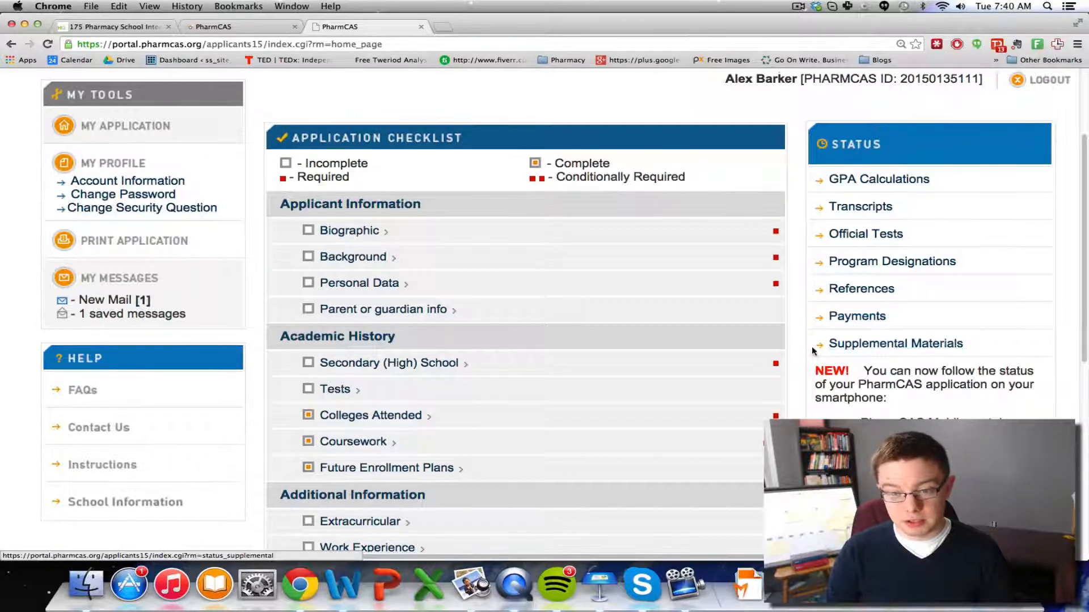
pyautogui.scroll(-5, 811, 342)
pyautogui.scroll(-2, 808, 344)
# E-Submit to list the incomplete sections, then switch to the 175 interview questions tab
pyautogui.click(521, 371)
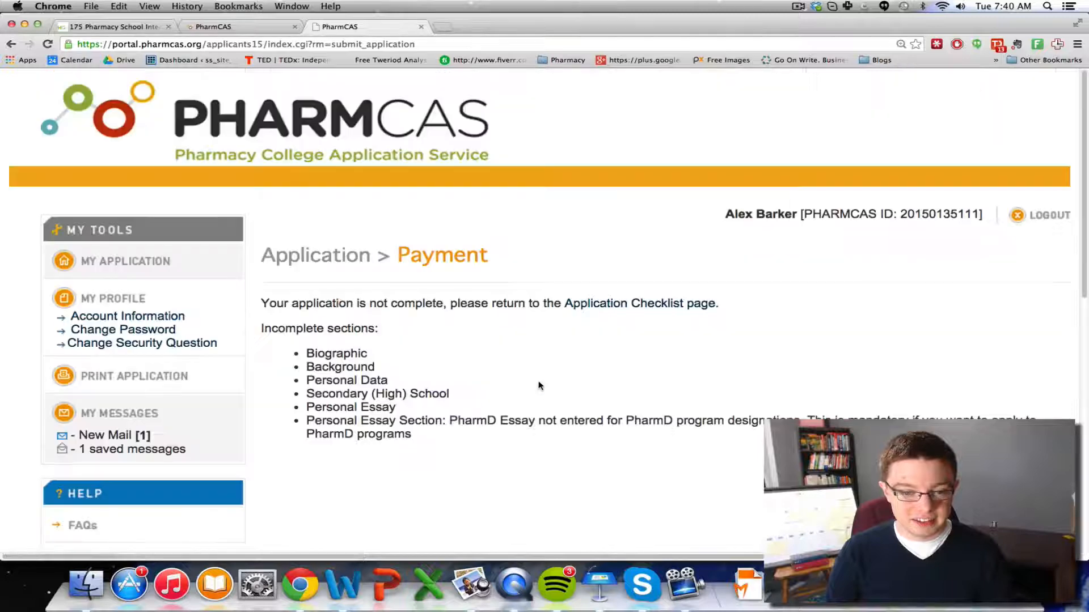
pyautogui.scroll(-1, 539, 386)
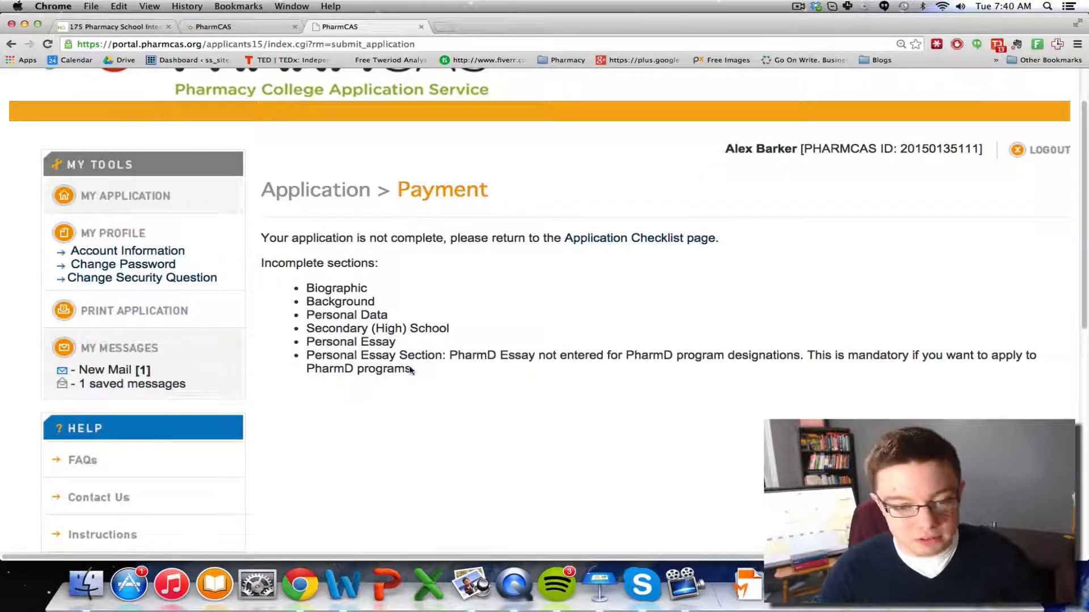
pyautogui.moveTo(419, 387); pyautogui.dragTo(267, 256)
pyautogui.click(274, 233)
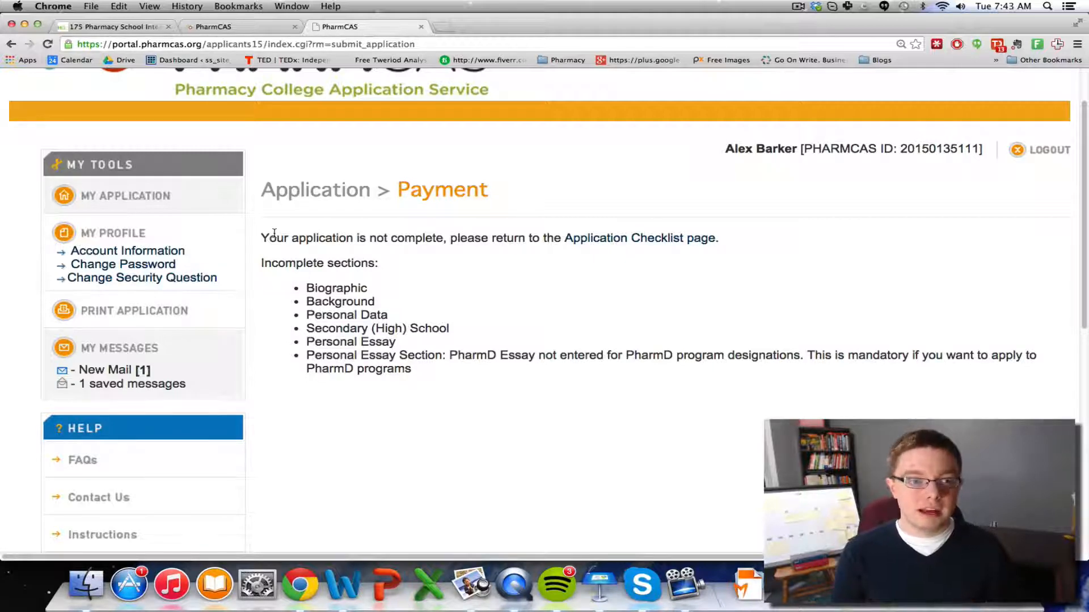
pyautogui.click(90, 26)
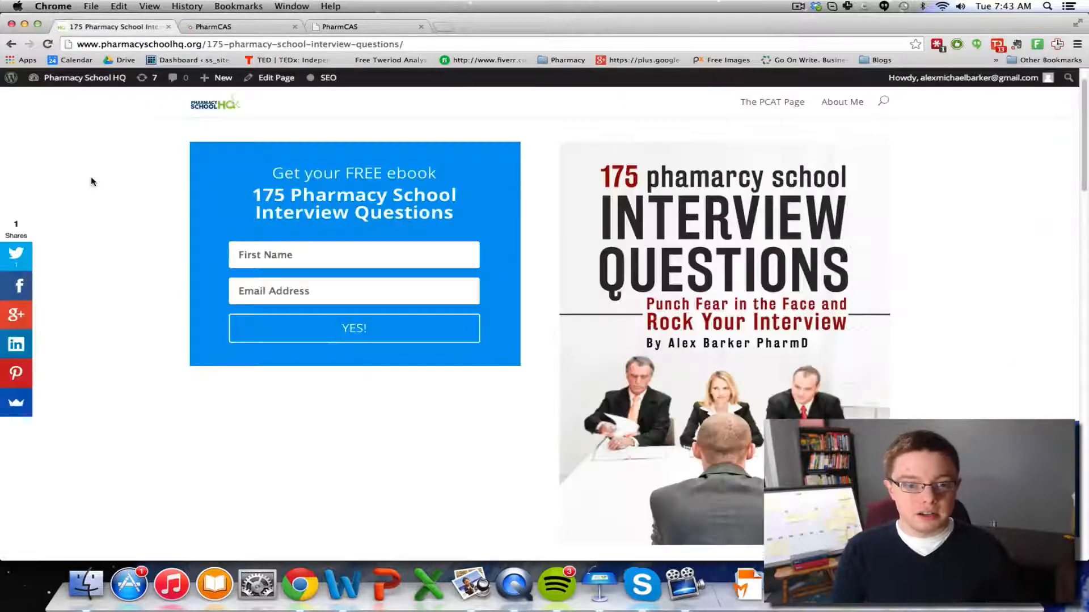